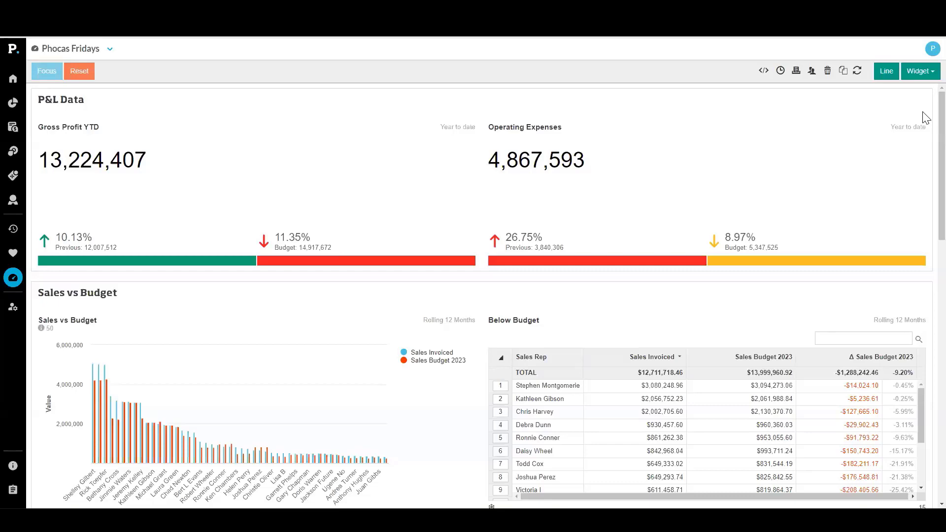
Look through the dashboard's P&L Data, Sales vs Budget, Customers, Products and On Hand Inv widgets.
scroll(923, 119, down, 5)
scroll(923, 174, down, 2)
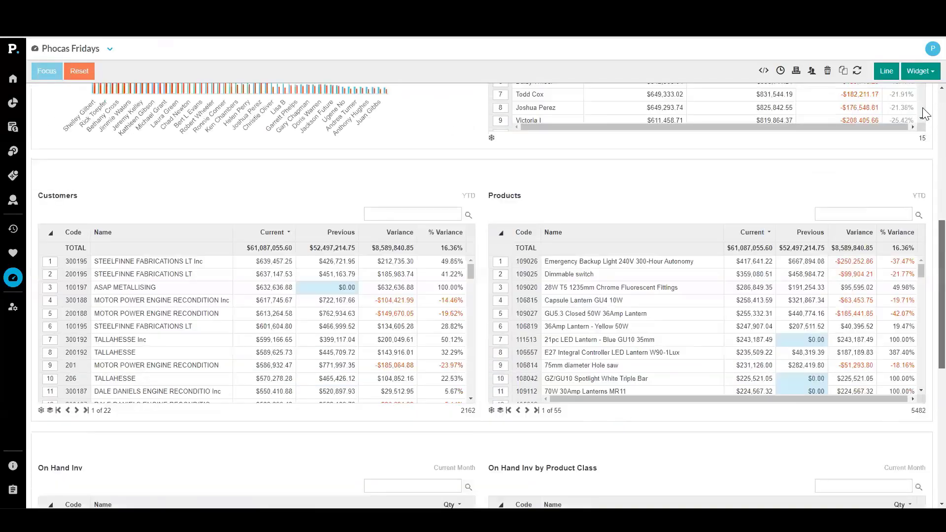
scroll(924, 109, up, 7)
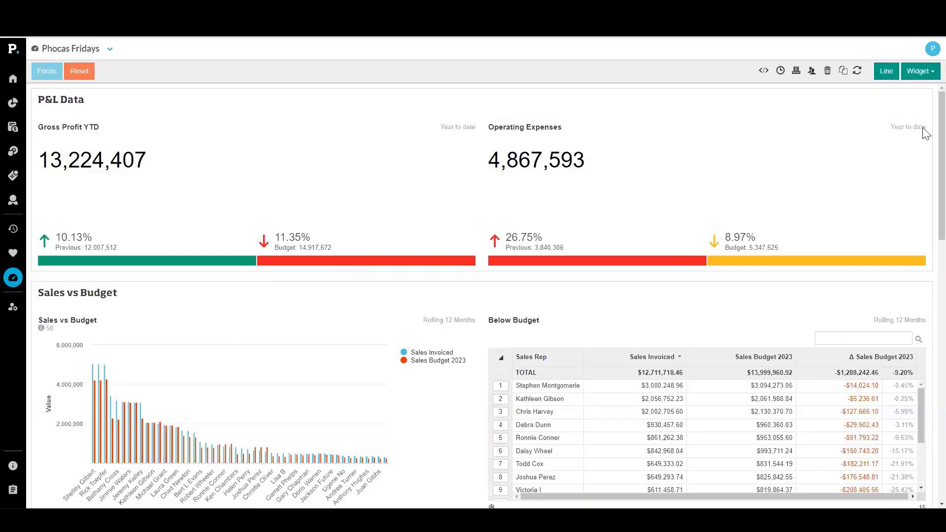
scroll(925, 132, down, 3)
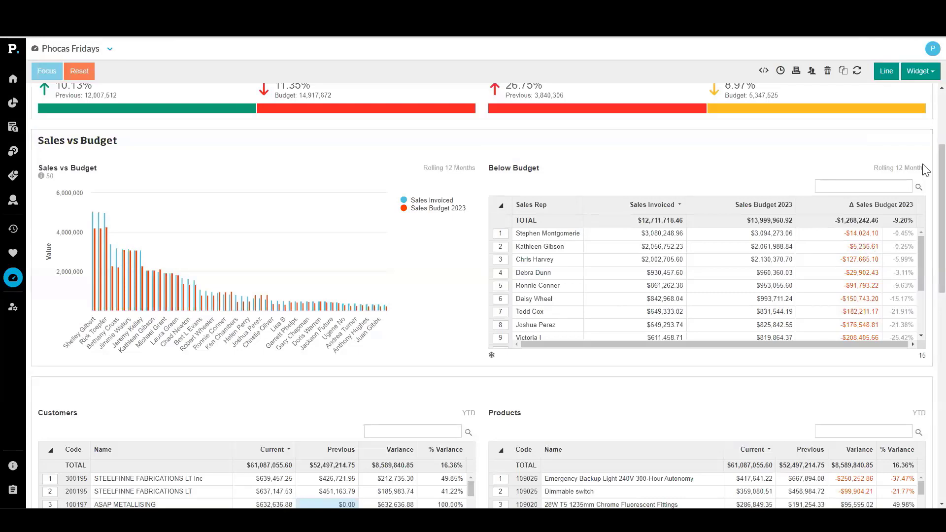
scroll(923, 172, down, 2)
scroll(924, 201, down, 5)
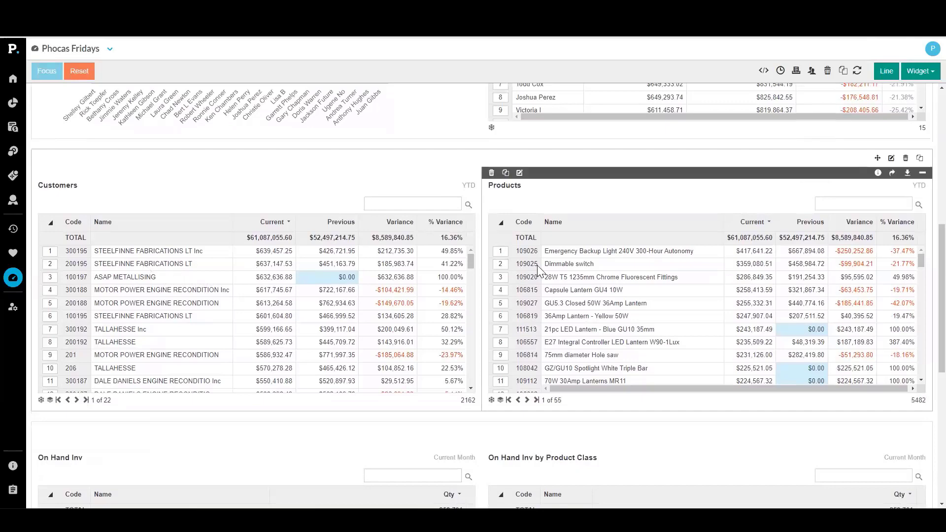
scroll(925, 244, down, 6)
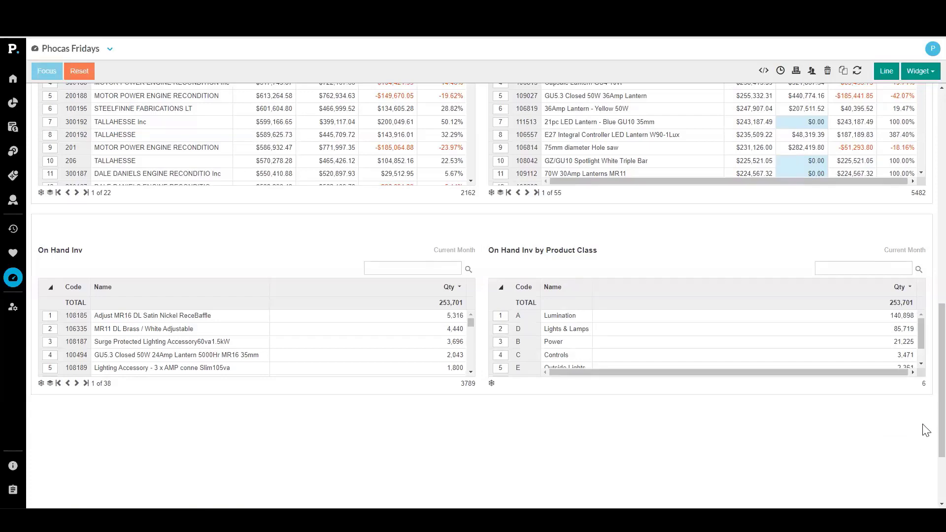
scroll(926, 430, up, 5)
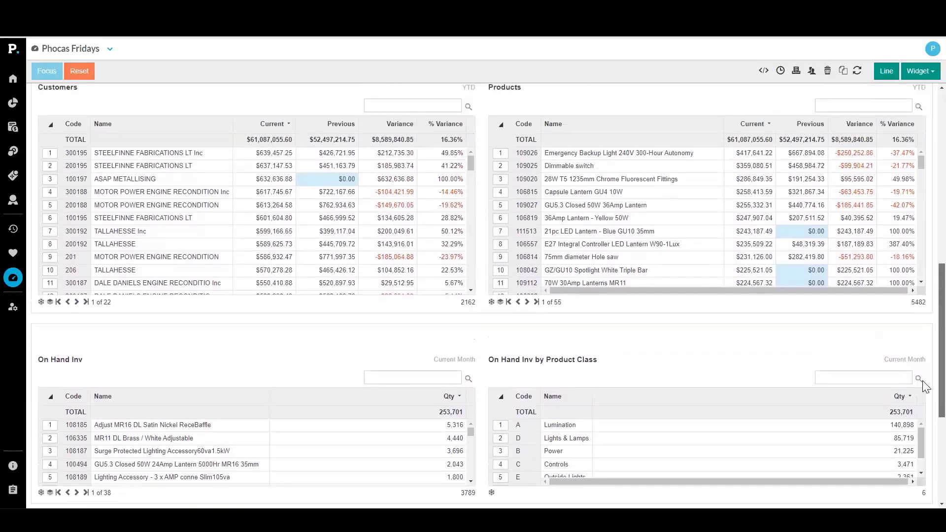
scroll(924, 317, up, 3)
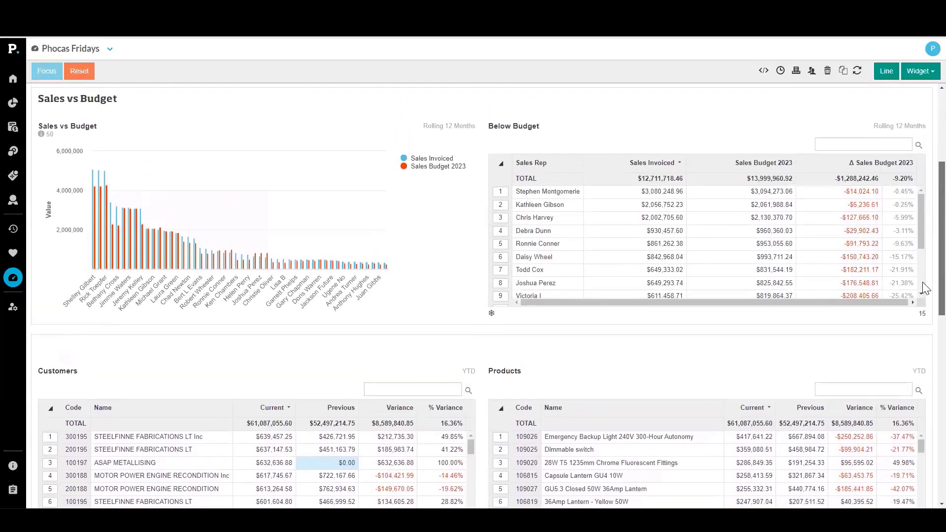
scroll(922, 260, up, 2)
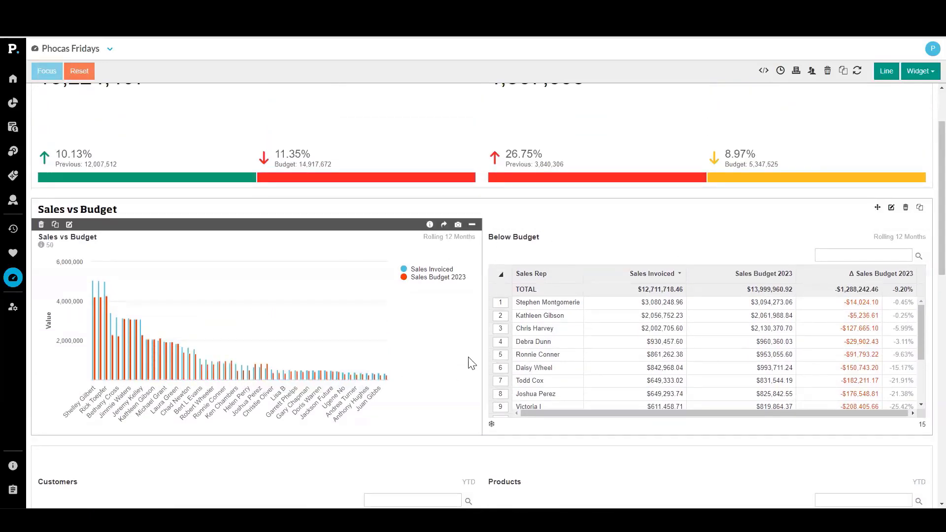
scroll(450, 354, up, 2)
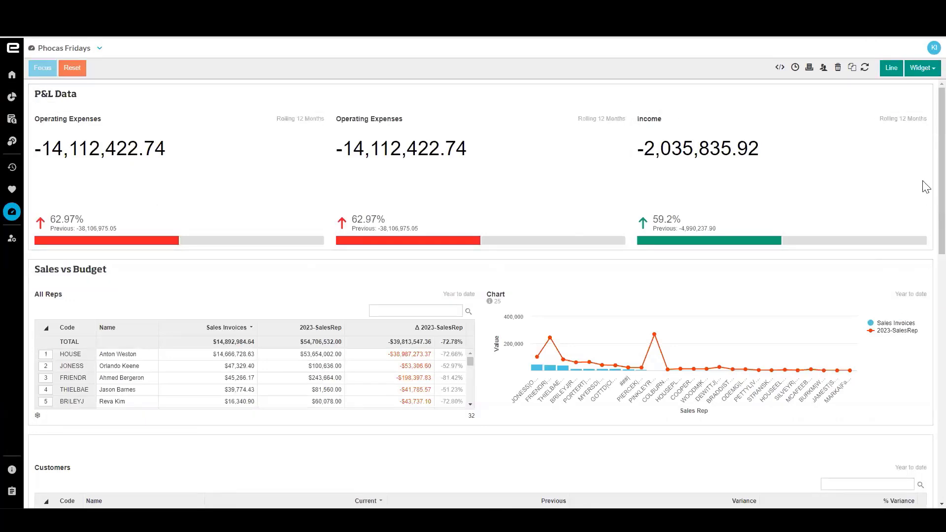
Make the Sales vs Budget row taller and focus the dashboard on the sales rep in row 7 of All Reps.
scroll(925, 181, down, 5)
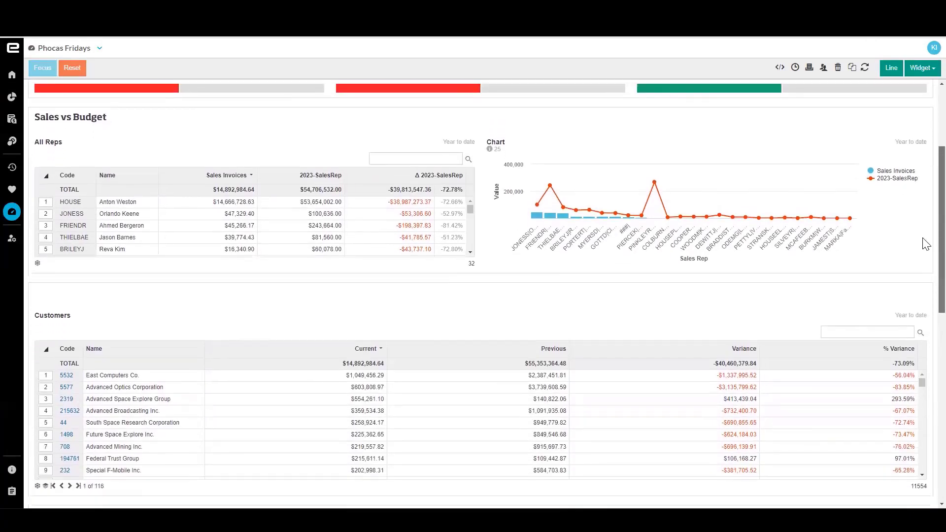
scroll(922, 269, down, 1)
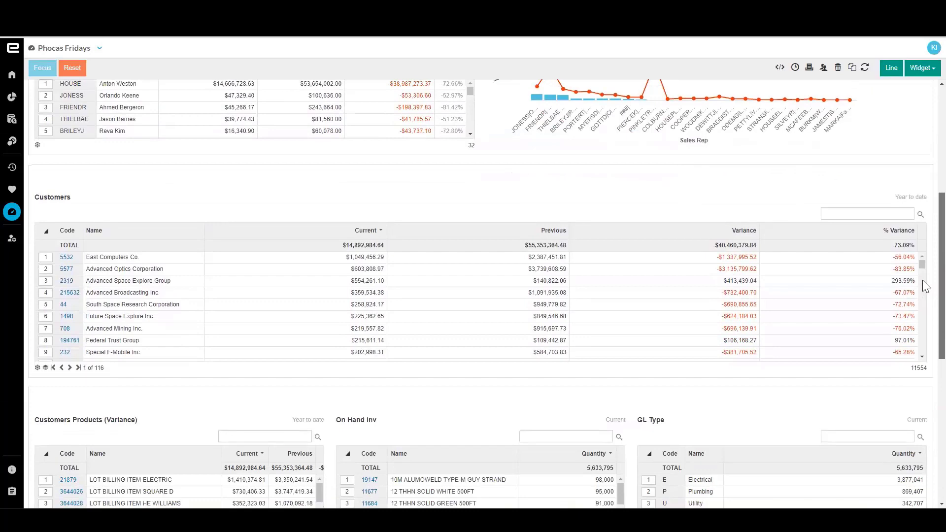
scroll(924, 276, up, 1)
scroll(924, 262, up, 2)
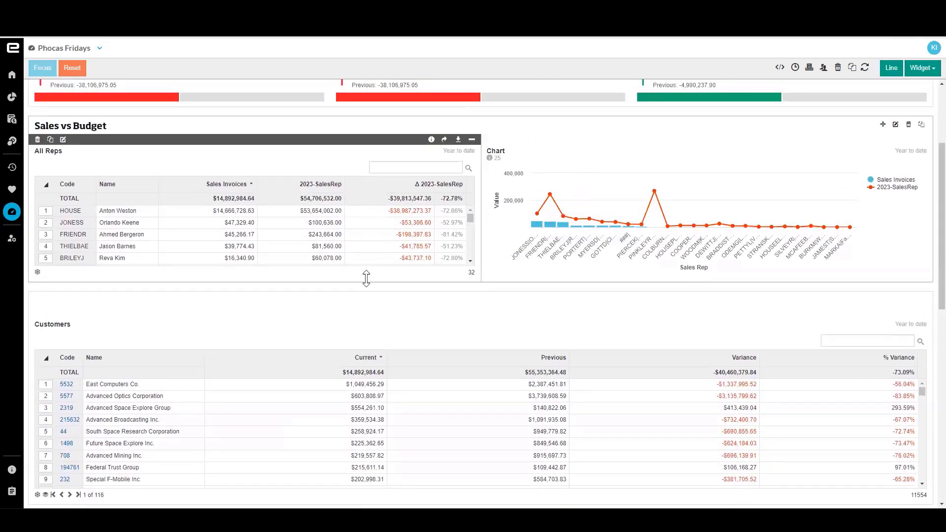
drag(365, 281, 372, 356)
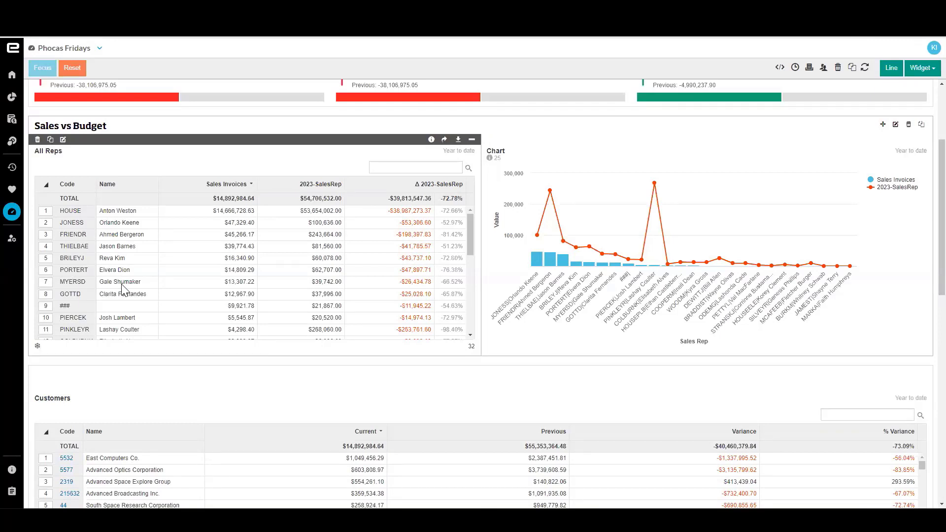
click(45, 282)
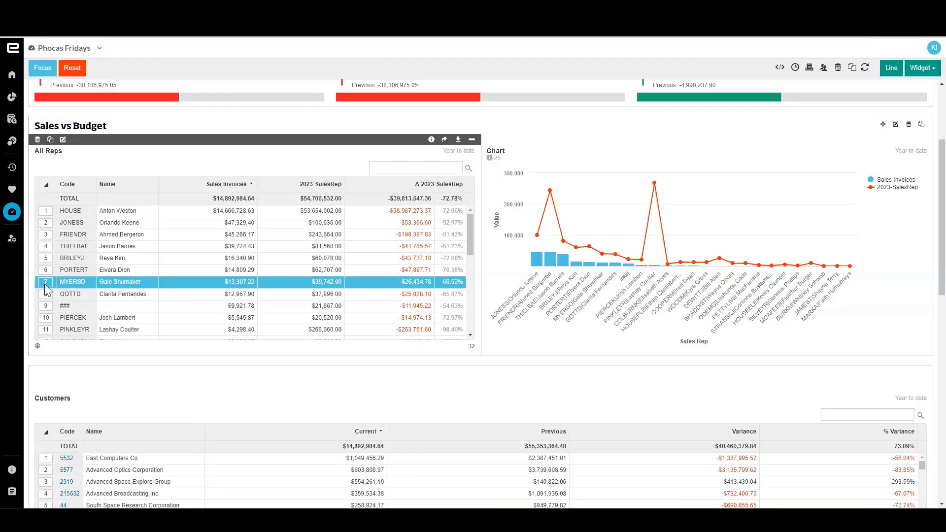
click(43, 69)
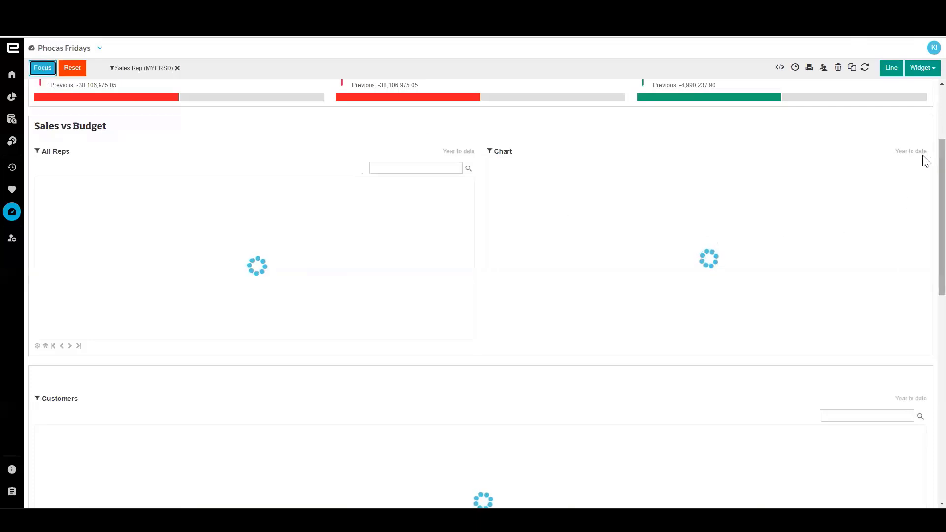
Sort the Customers table by Variance with the largest declines first and focus the dashboard on United P-Mobile Inc.
scroll(924, 157, down, 4)
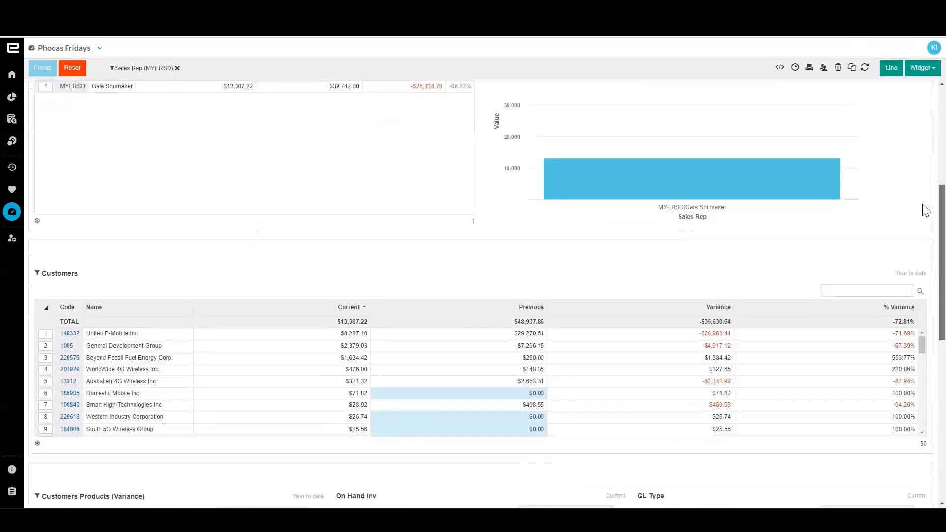
scroll(924, 232, down, 1)
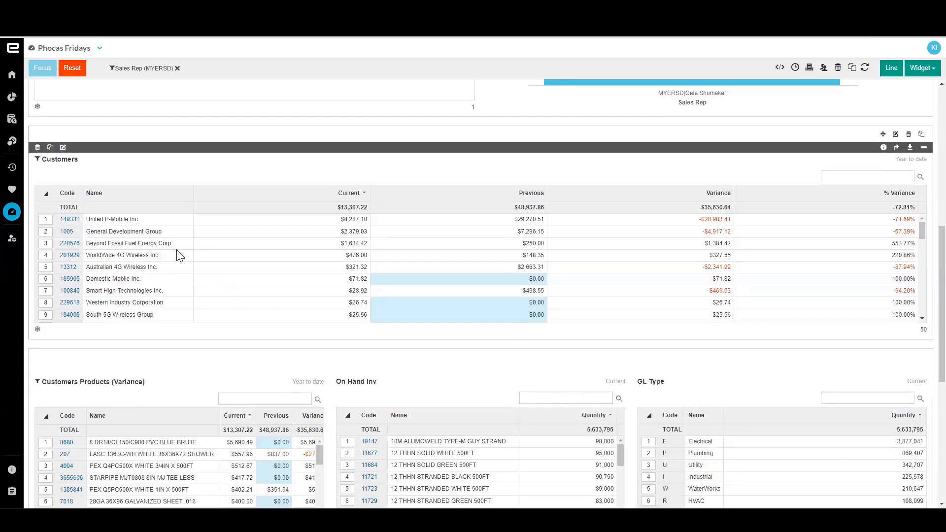
scroll(924, 241, up, 1)
scroll(924, 229, down, 2)
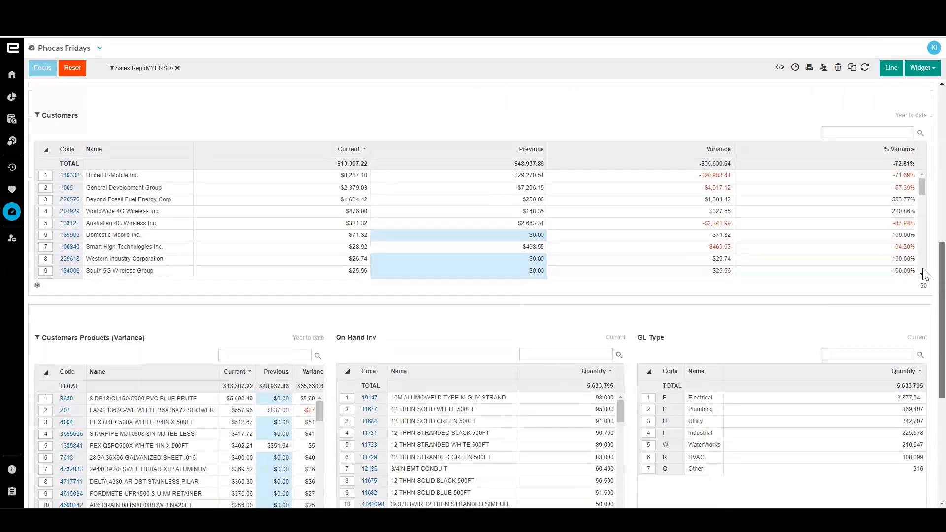
scroll(132, 204, up, 5)
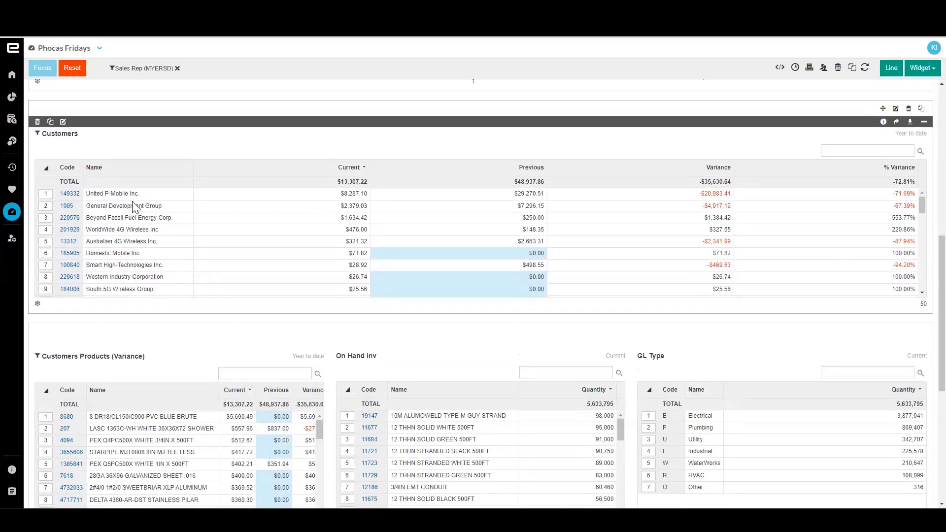
scroll(183, 348, down, 3)
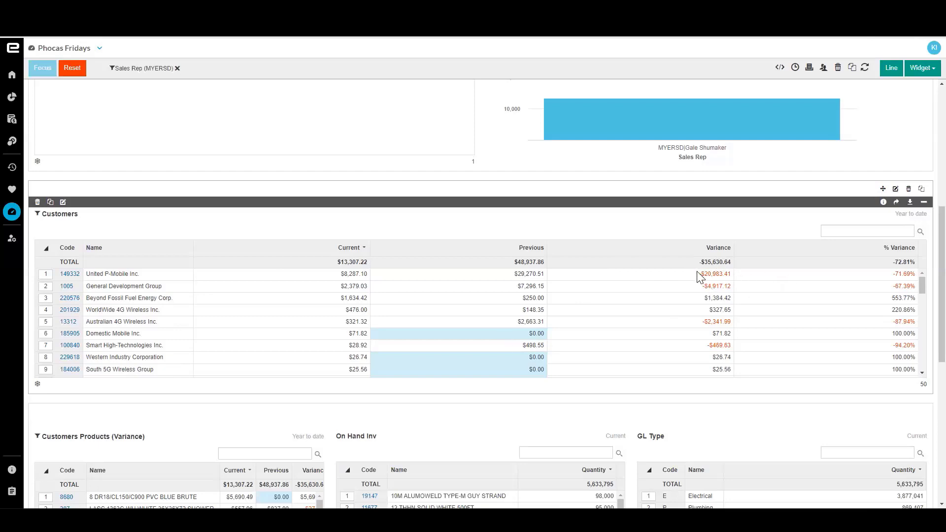
click(724, 247)
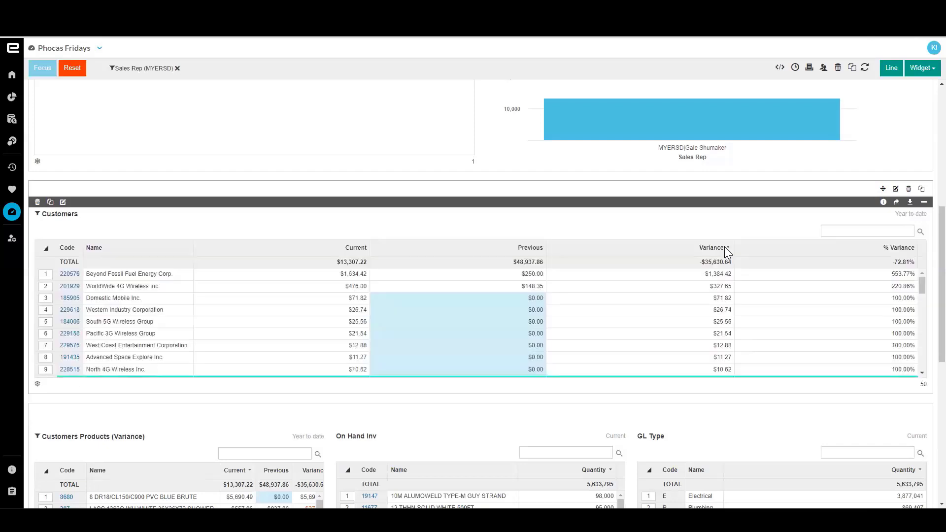
click(725, 247)
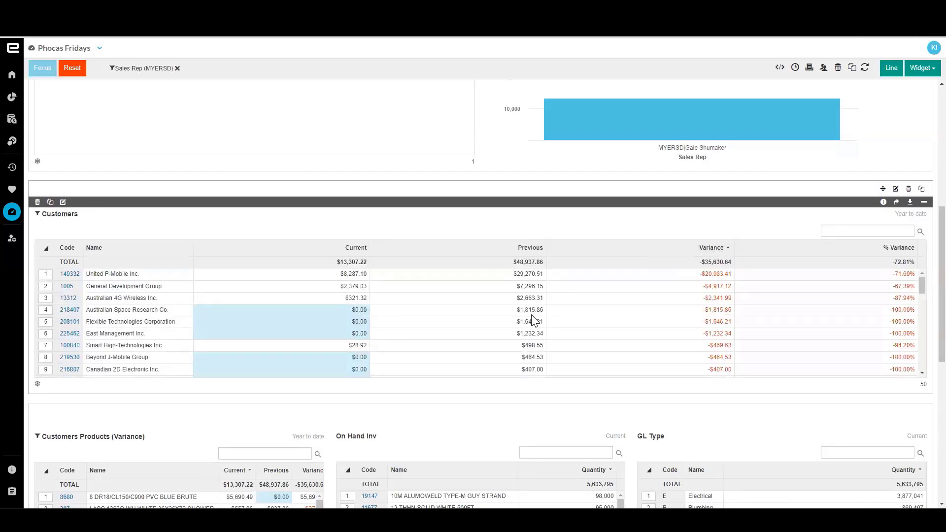
click(46, 275)
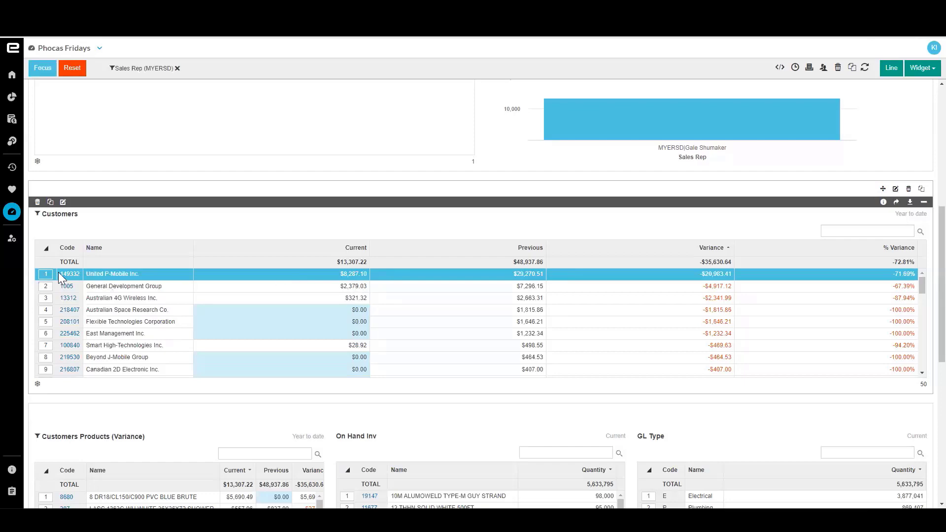
click(45, 68)
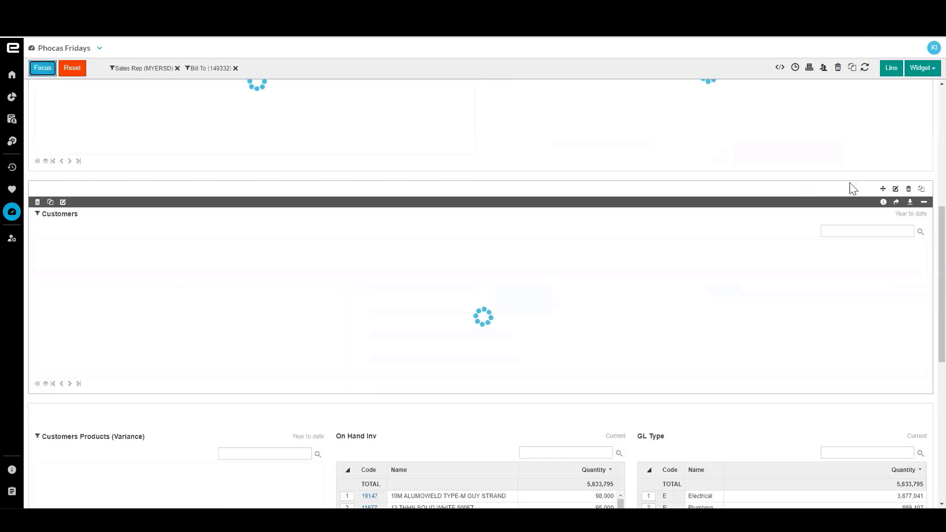
Focus the dashboard on products 3570, 3314, 3581, 4643866 and 1175 from the Customers Products (Variance) table.
scroll(923, 237, down, 3)
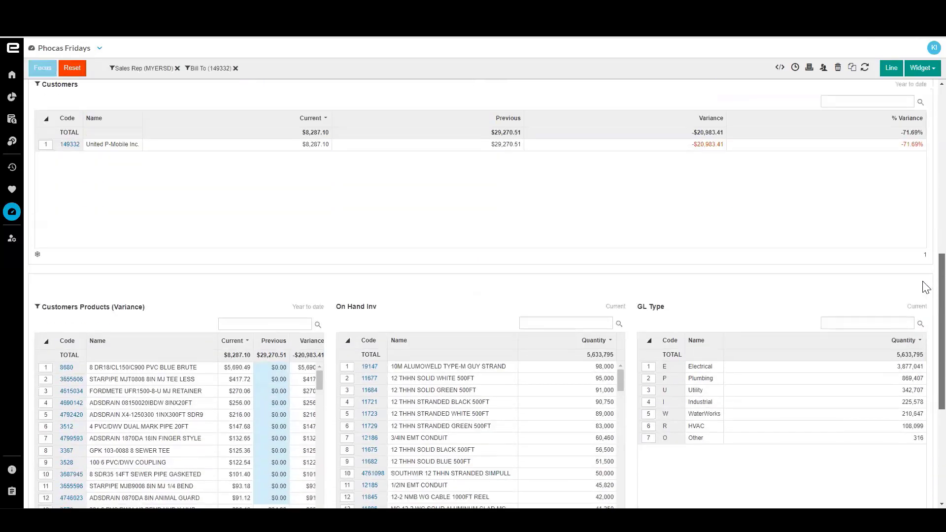
scroll(924, 287, down, 3)
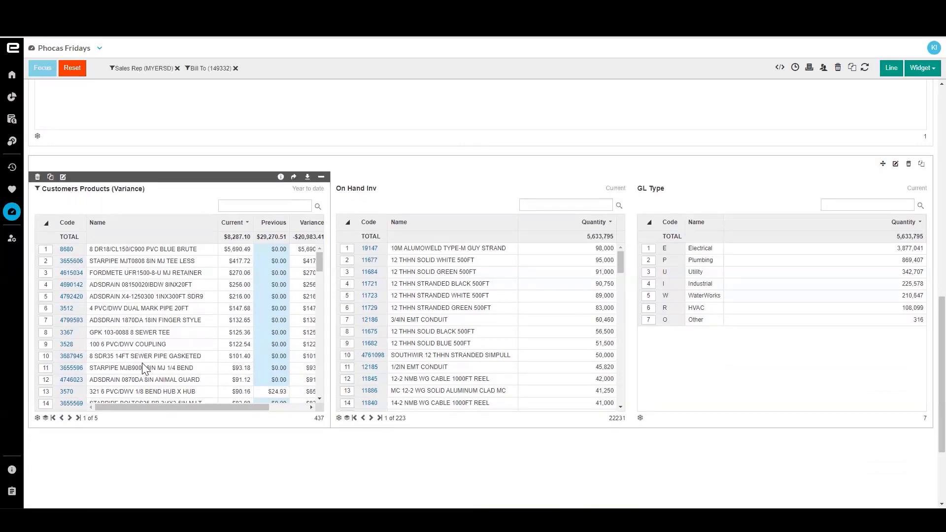
drag(139, 405, 186, 409)
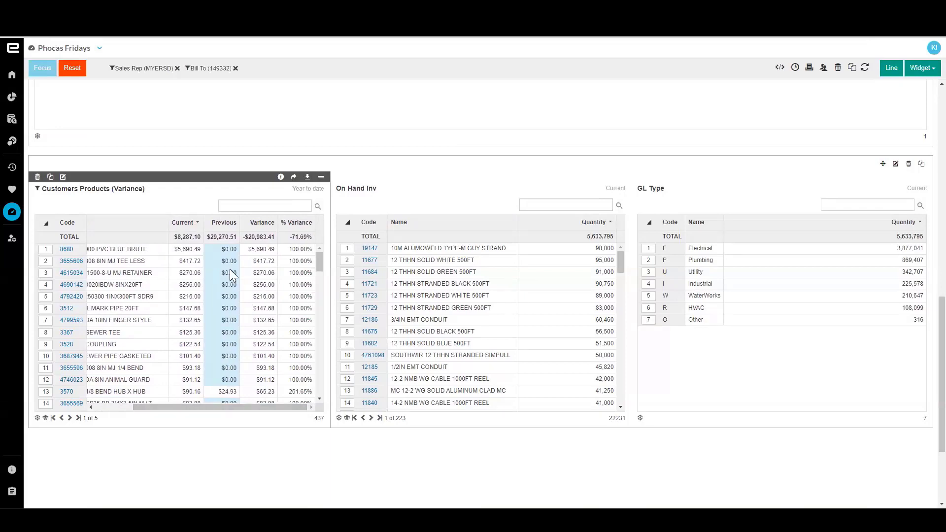
scroll(230, 269, down, 3)
scroll(229, 269, up, 1)
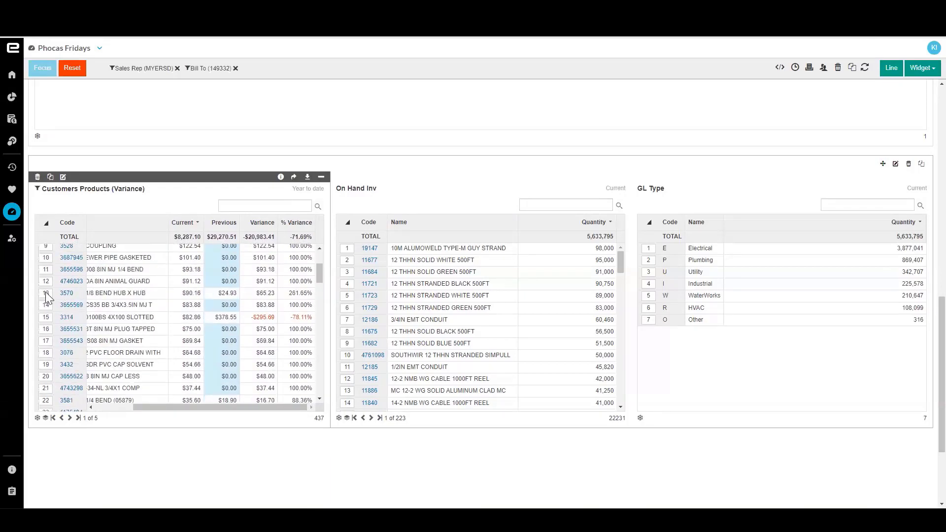
click(46, 293)
scroll(55, 315, down, 3)
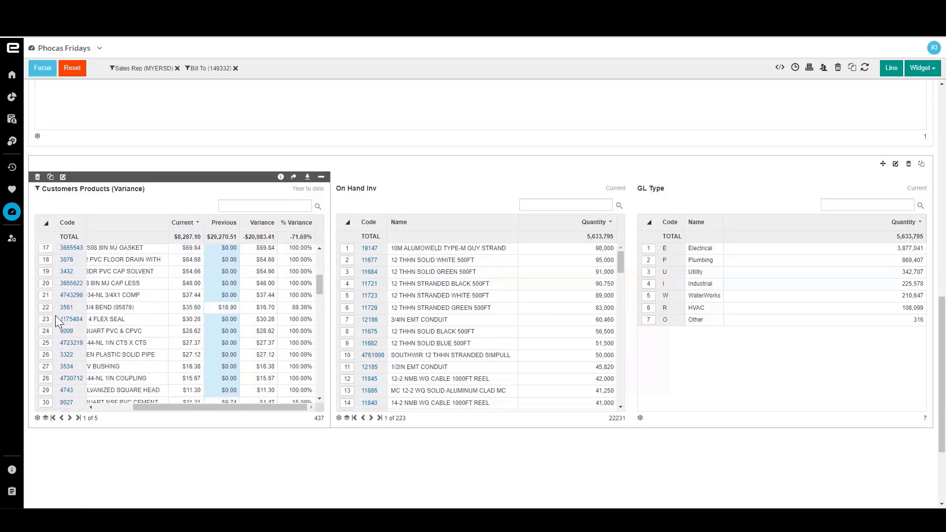
scroll(51, 308, down, 5)
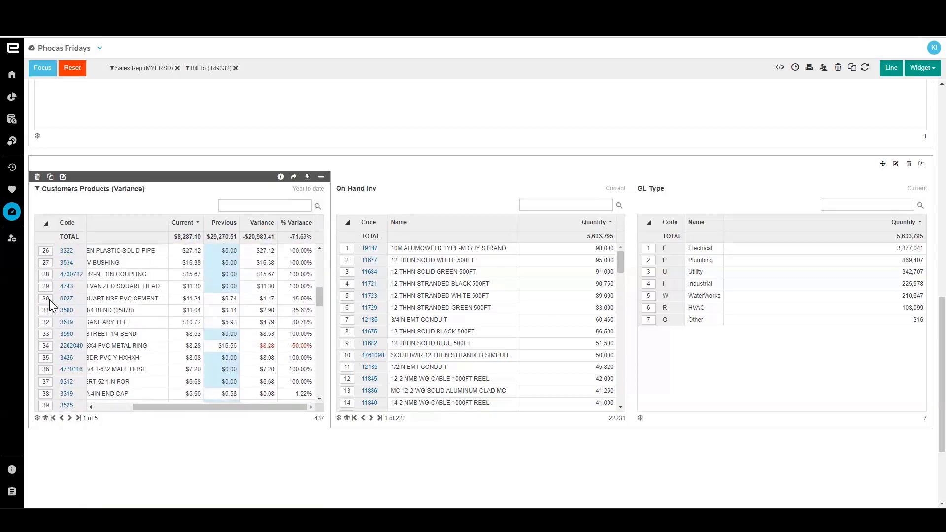
scroll(50, 299, down, 3)
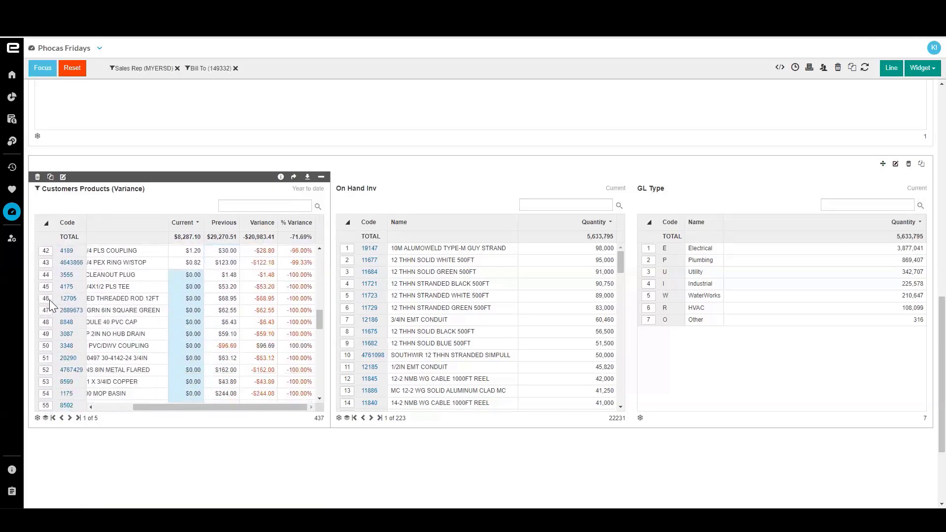
click(47, 256)
scroll(119, 369, down, 2)
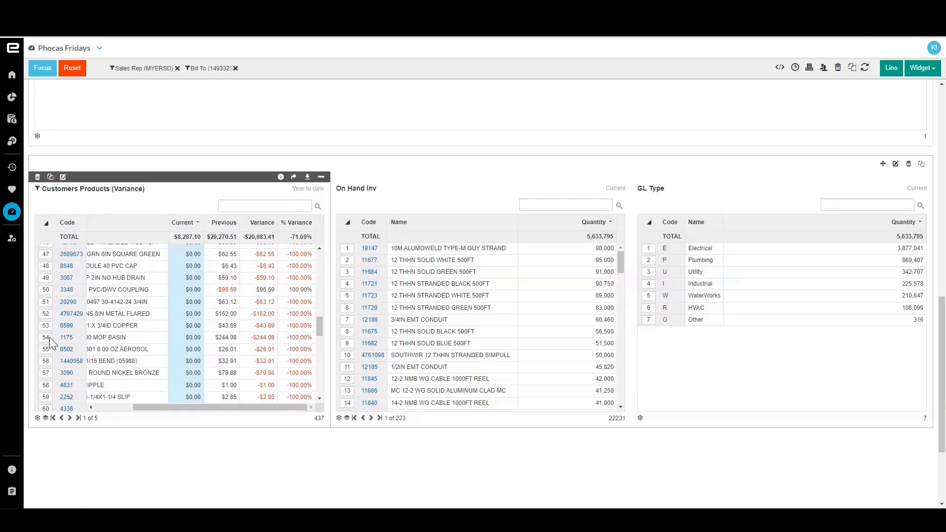
click(47, 338)
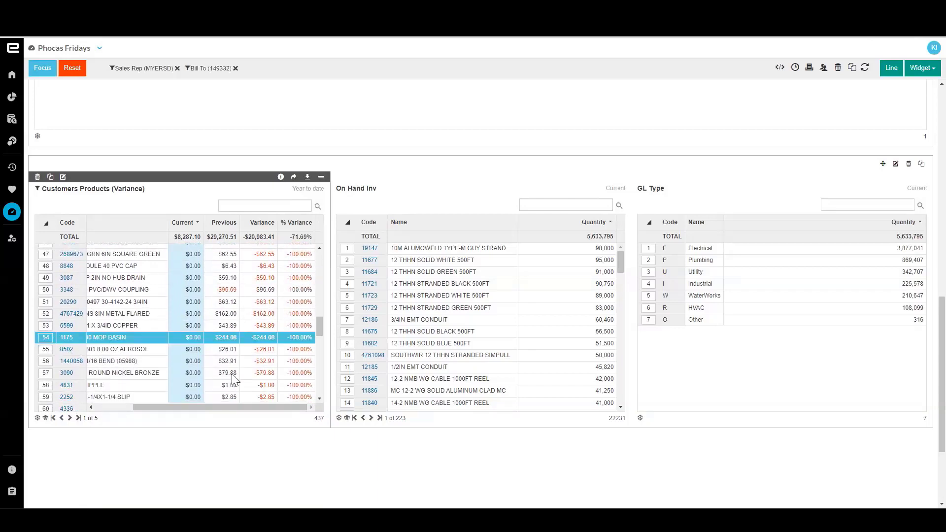
scroll(232, 377, down, 3)
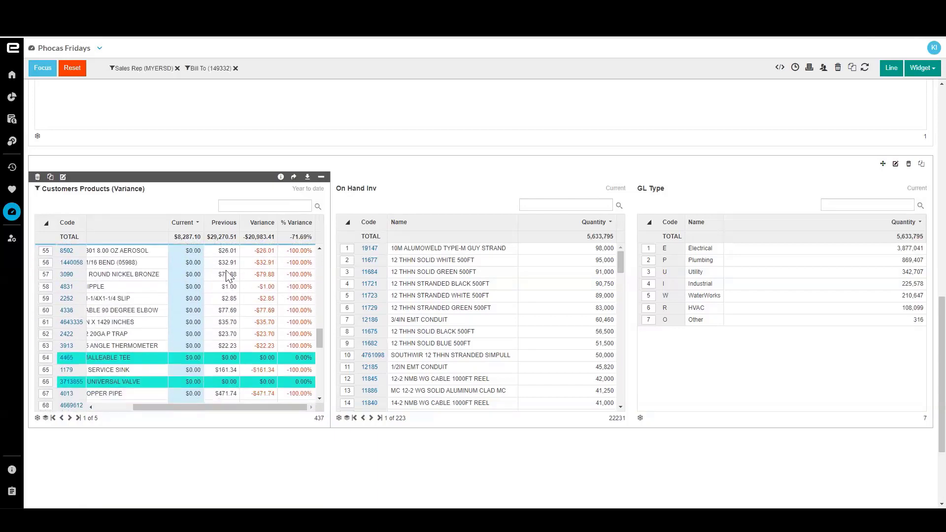
click(42, 68)
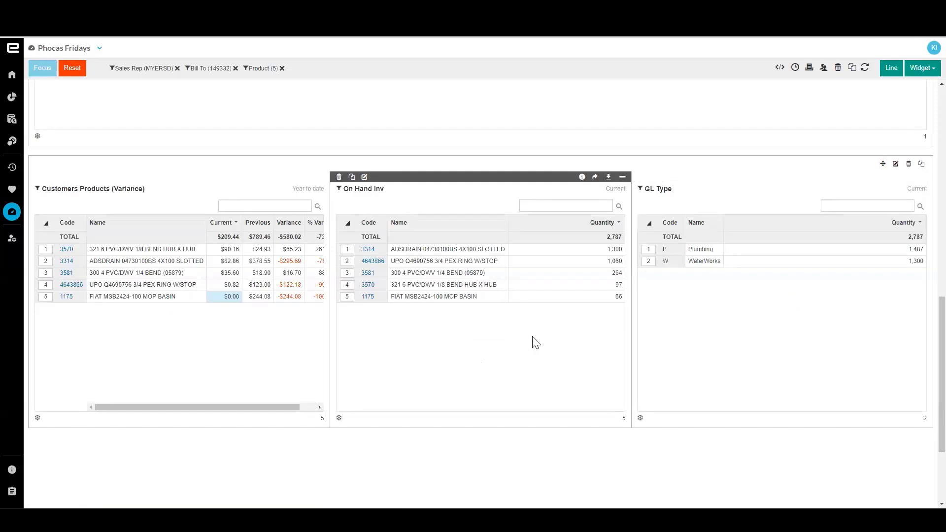
Review the focused Sales vs Budget, Customers and product widgets and clear all focus filters from the dashboard.
scroll(542, 358, up, 1)
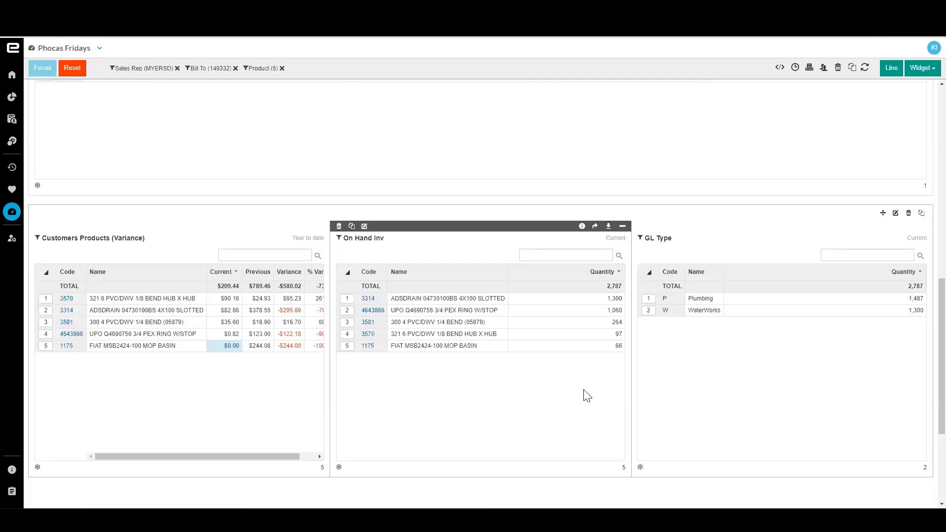
scroll(657, 348, up, 10)
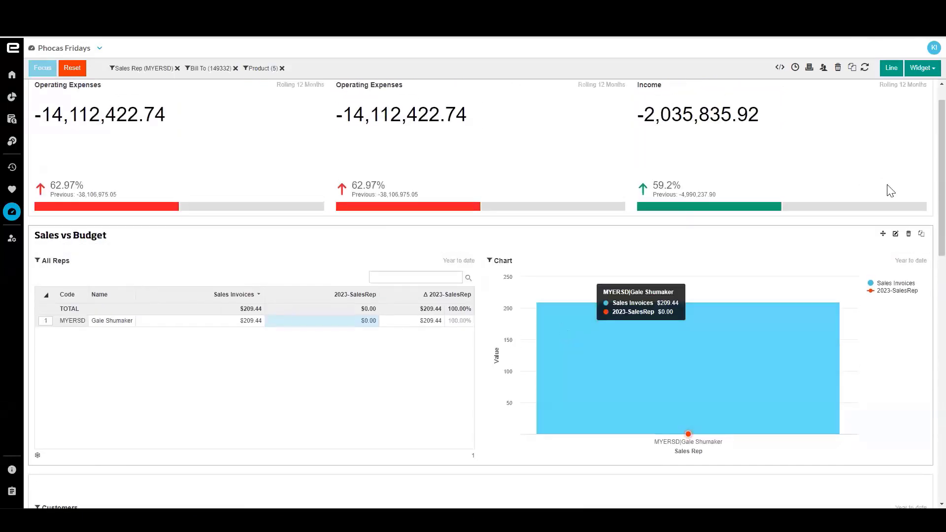
scroll(924, 296, down, 10)
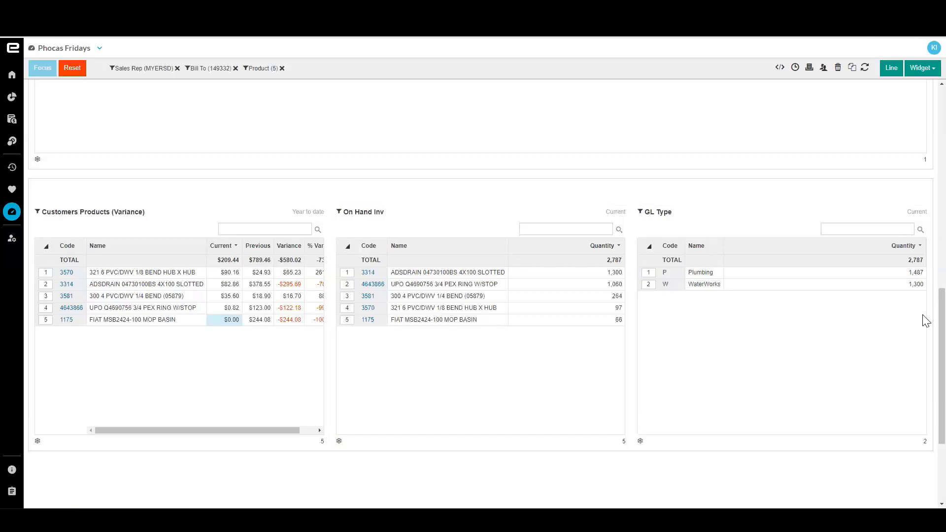
scroll(925, 332, up, 15)
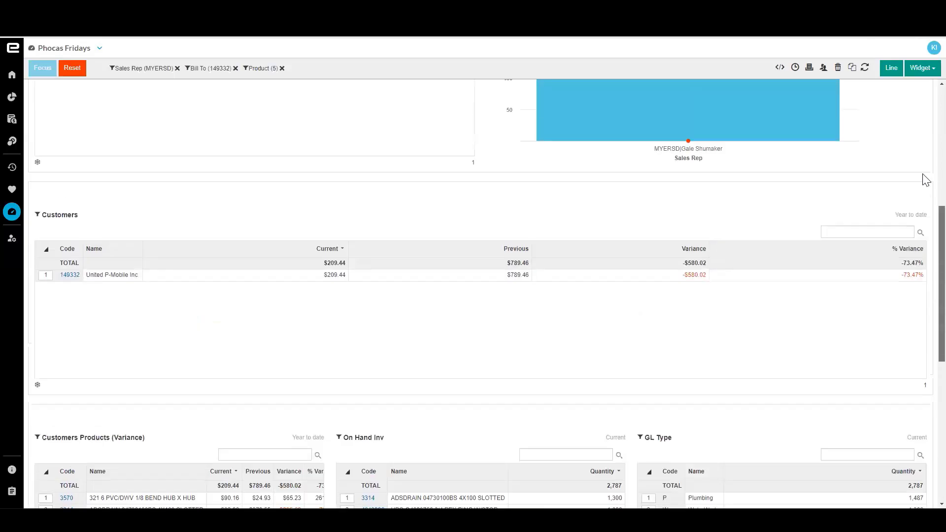
click(74, 69)
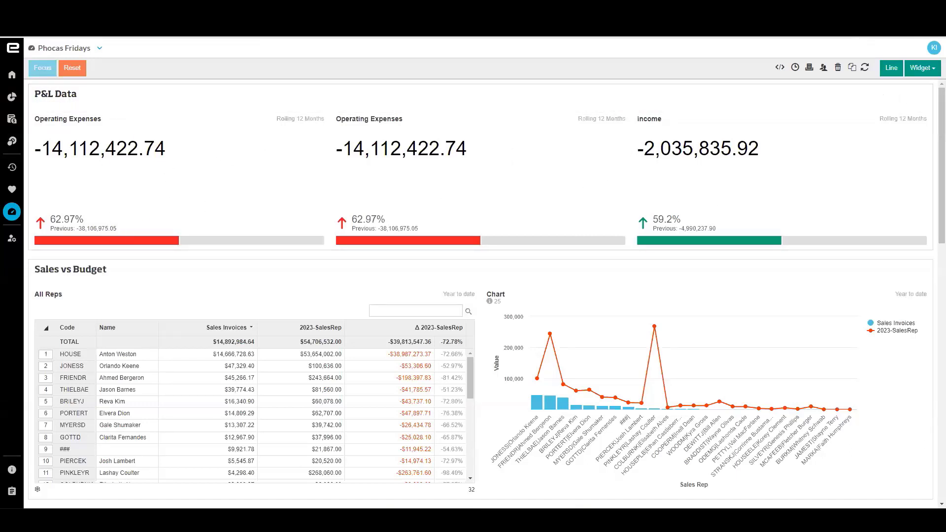
Open the Financials database from Financial Statements and switch its statement to P&L.
click(23, 48)
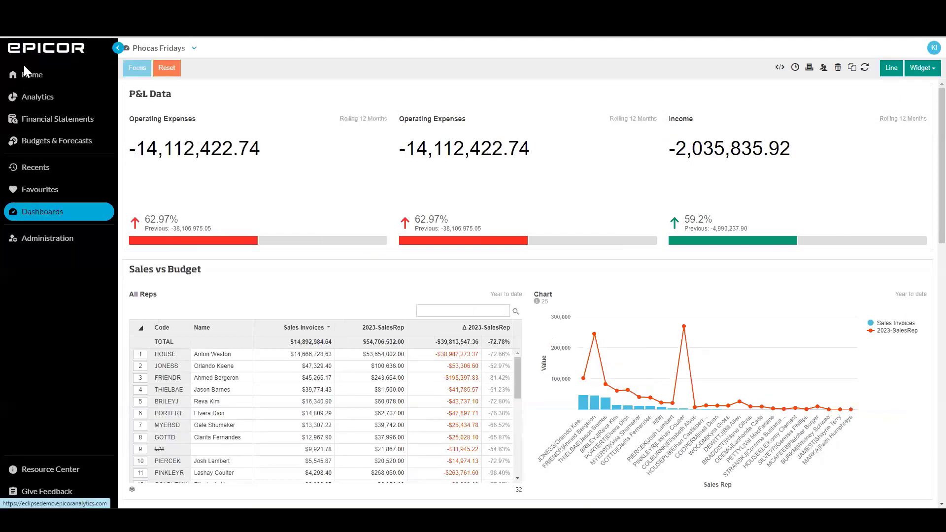
click(54, 120)
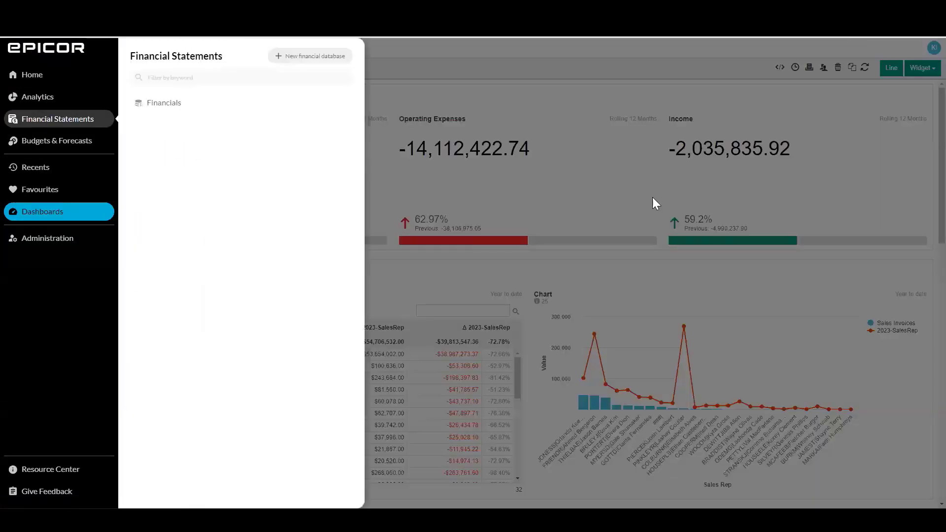
click(175, 105)
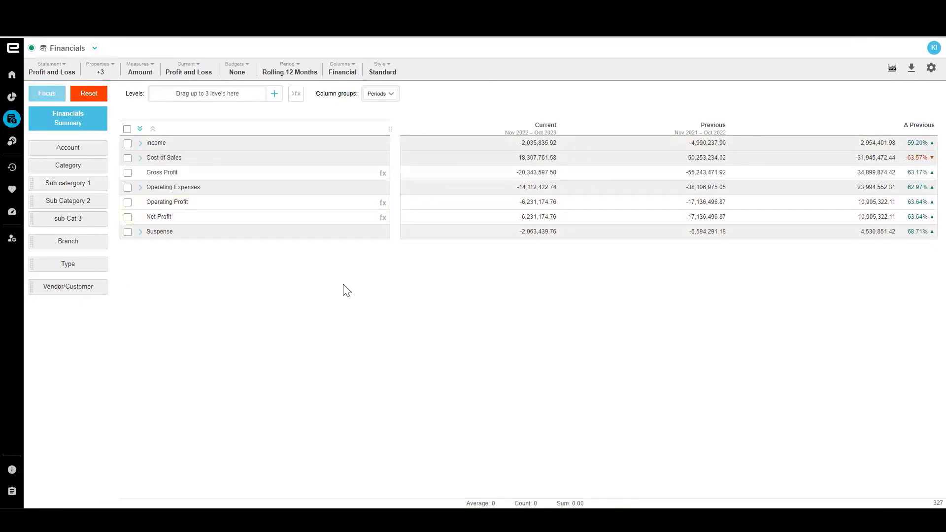
click(68, 73)
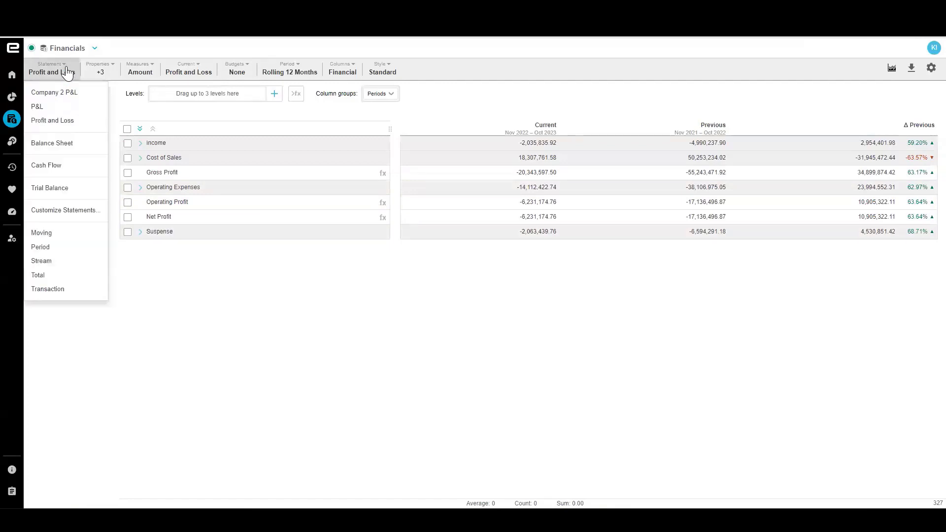
click(43, 106)
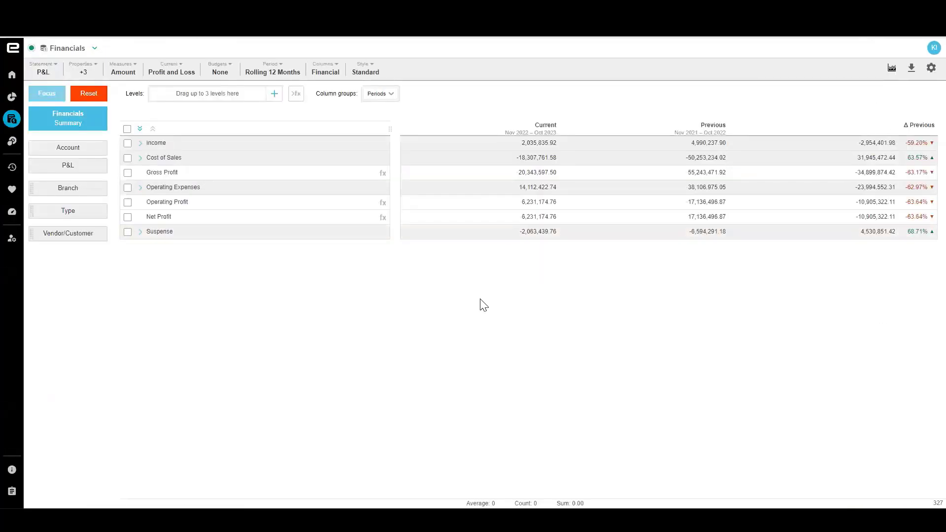
click(128, 188)
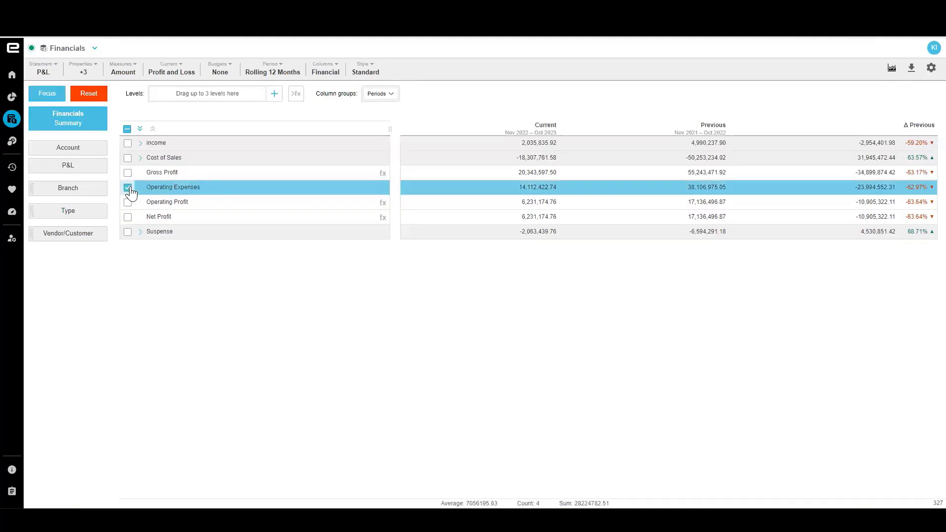
click(893, 70)
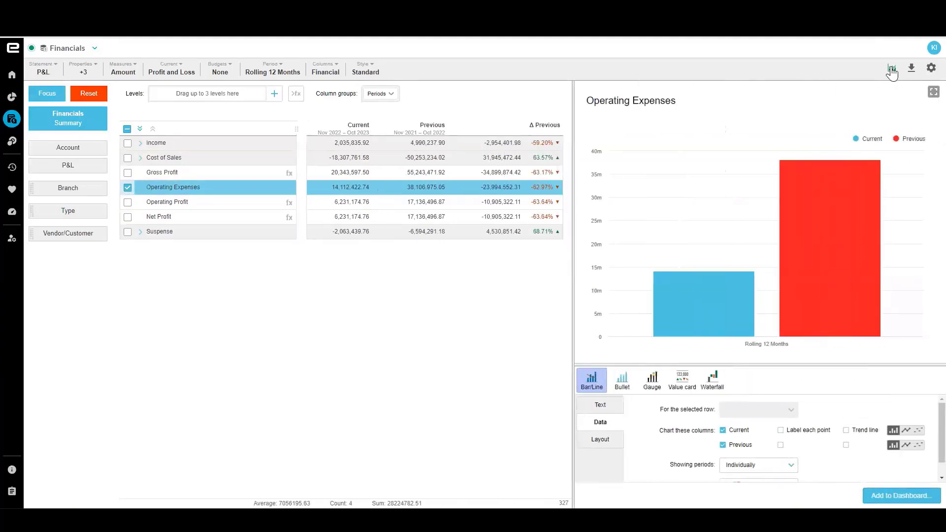
click(892, 70)
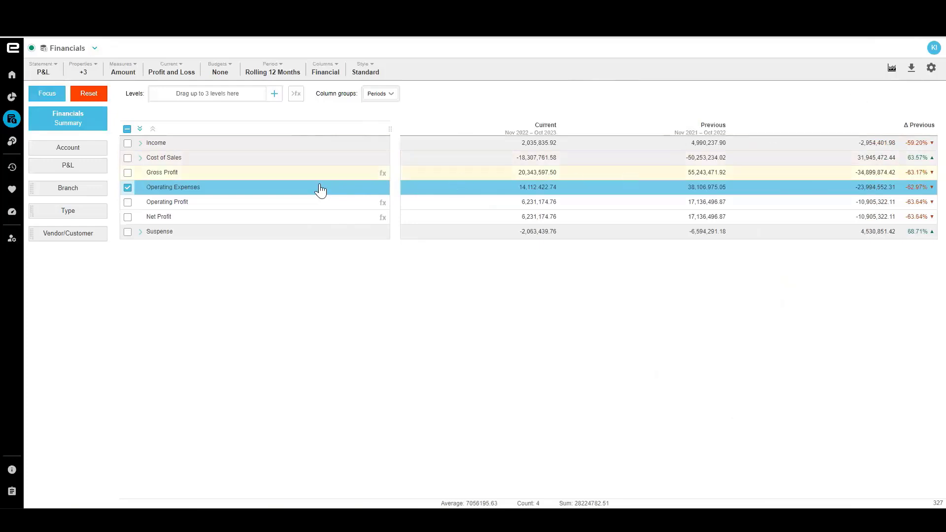
click(38, 72)
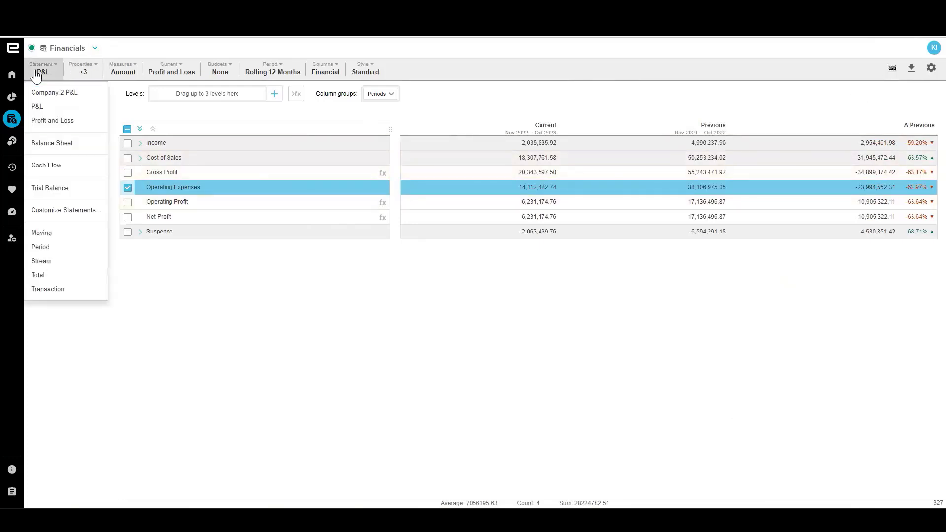
click(50, 121)
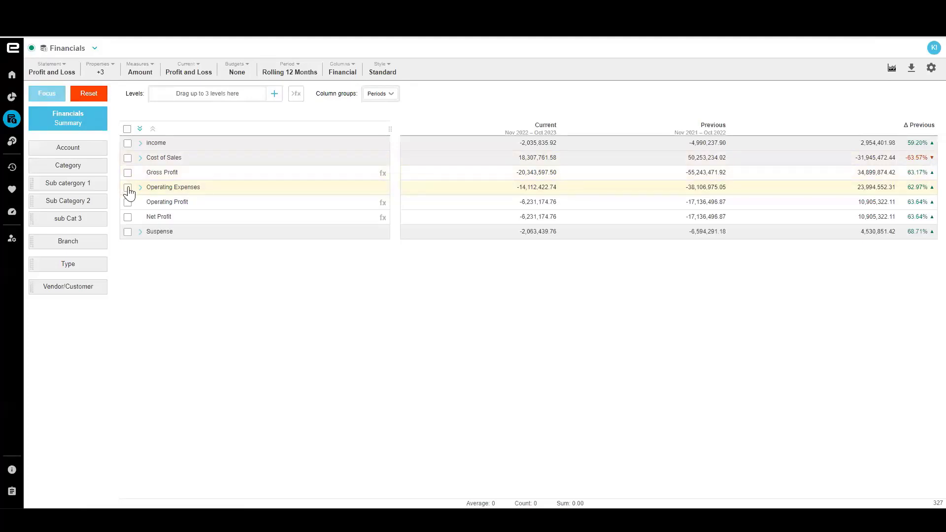
click(50, 69)
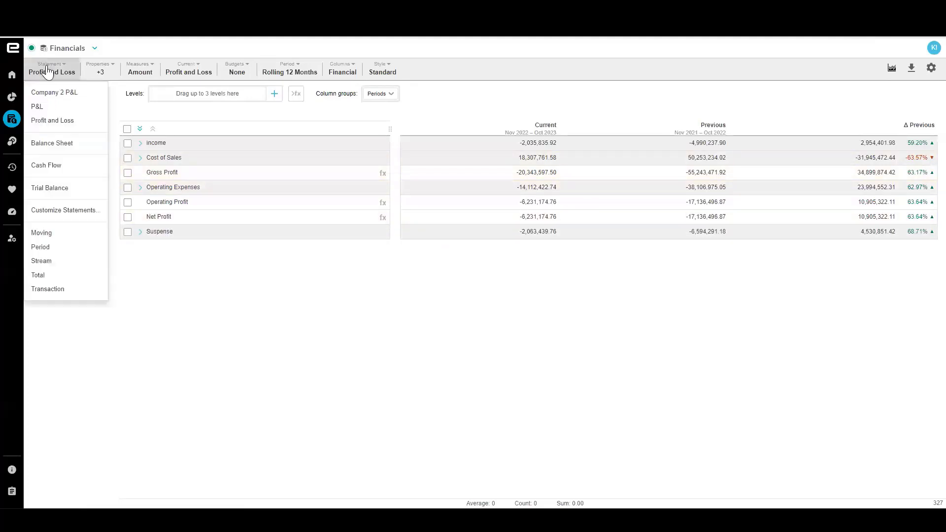
click(47, 103)
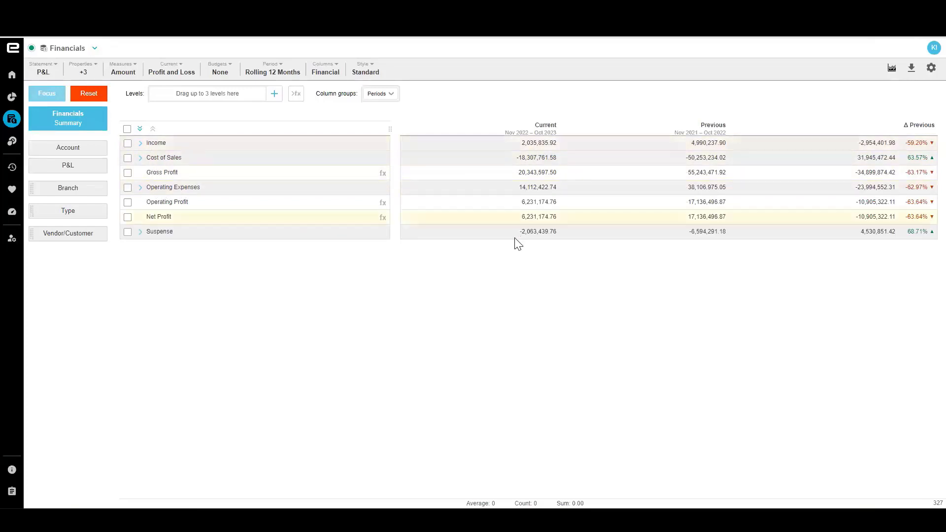
Chart the Operating Expenses row of the P&L statement as a value card.
click(128, 187)
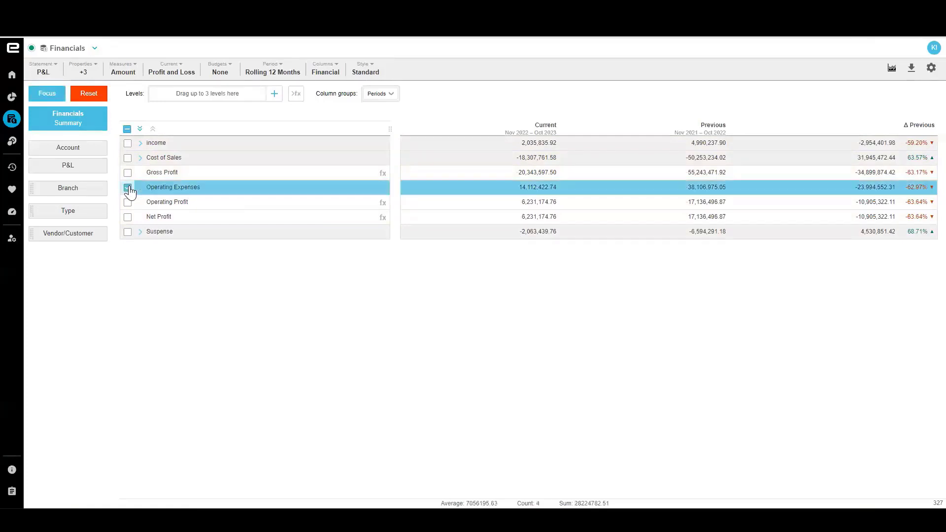
click(891, 69)
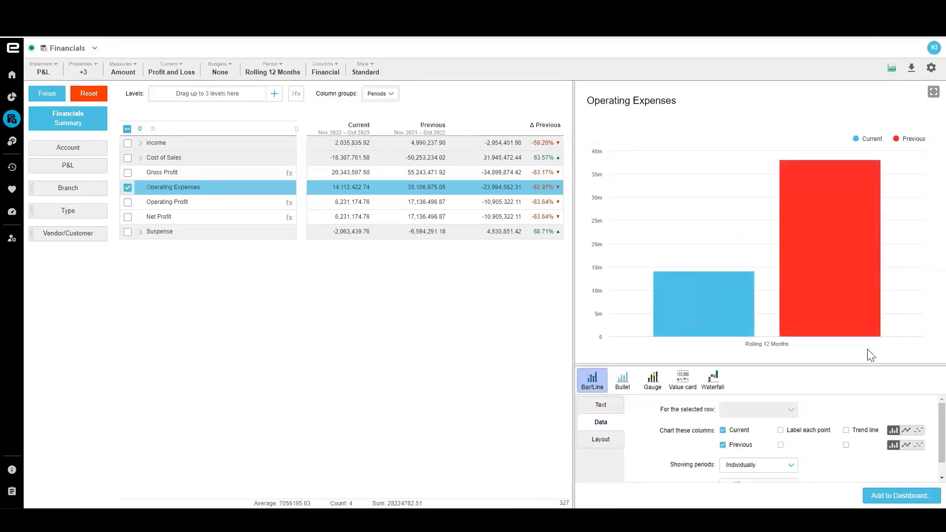
click(682, 389)
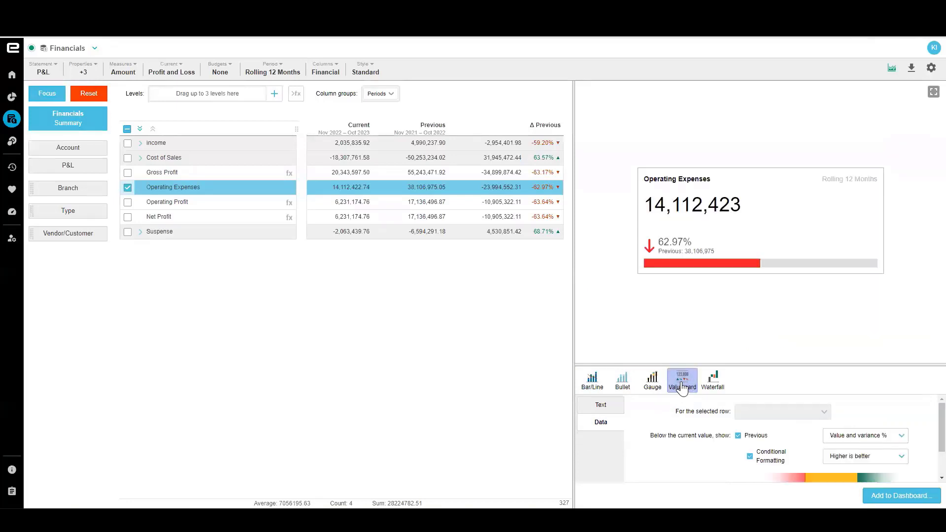
scroll(923, 416, down, 2)
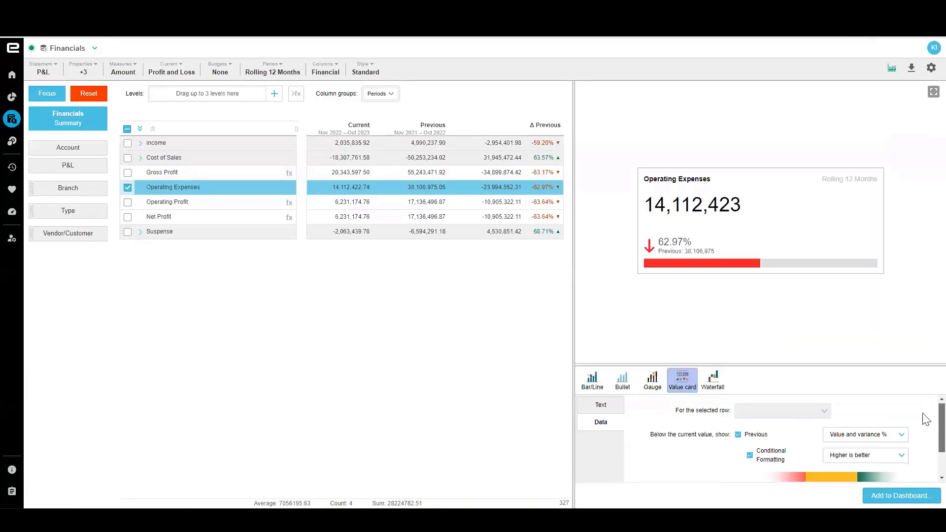
scroll(925, 439, up, 2)
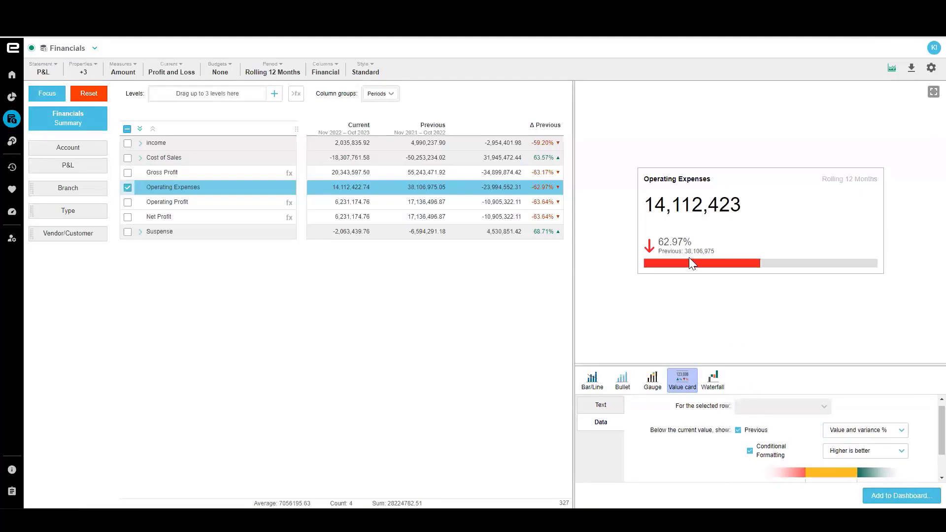
mouse_move(688, 257)
Try the value card's conditional formatting with Lower is better and return it to Higher is better.
click(903, 452)
click(857, 479)
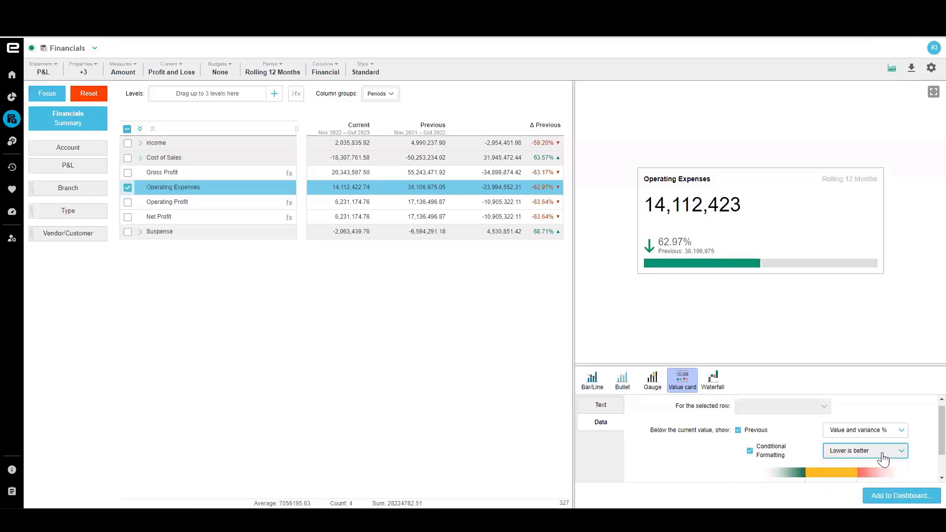
click(883, 458)
click(866, 466)
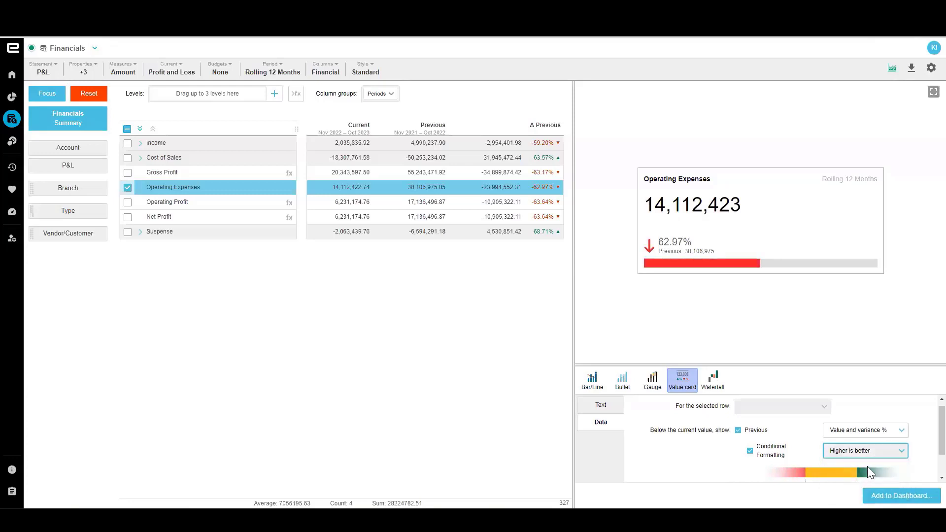
scroll(923, 429, down, 1)
scroll(923, 418, up, 1)
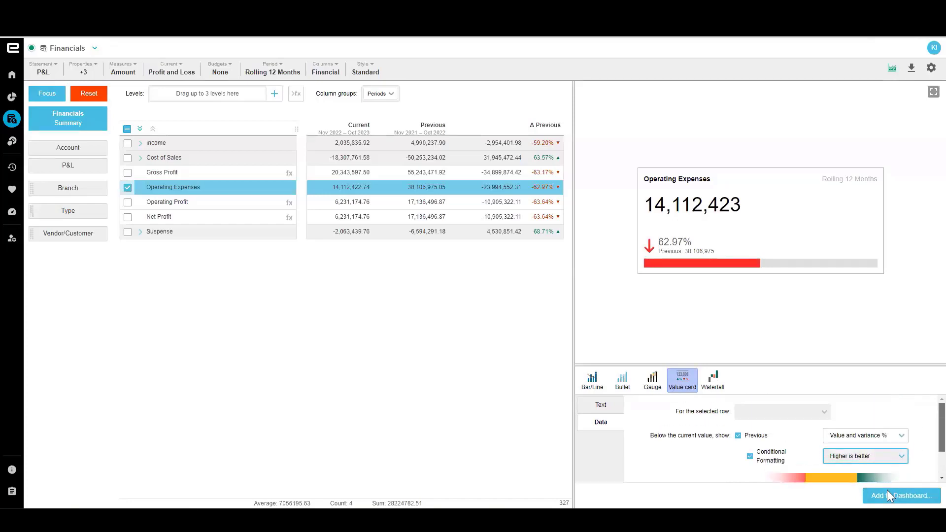
View the options for adding the Operating Expenses card to a dashboard, cancel, close the chart and deselect the row.
click(889, 497)
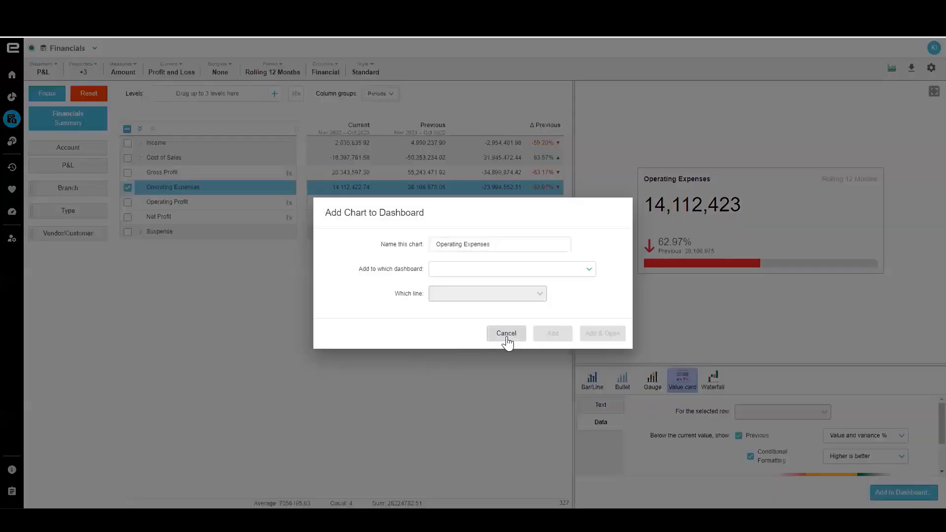
click(506, 334)
click(892, 67)
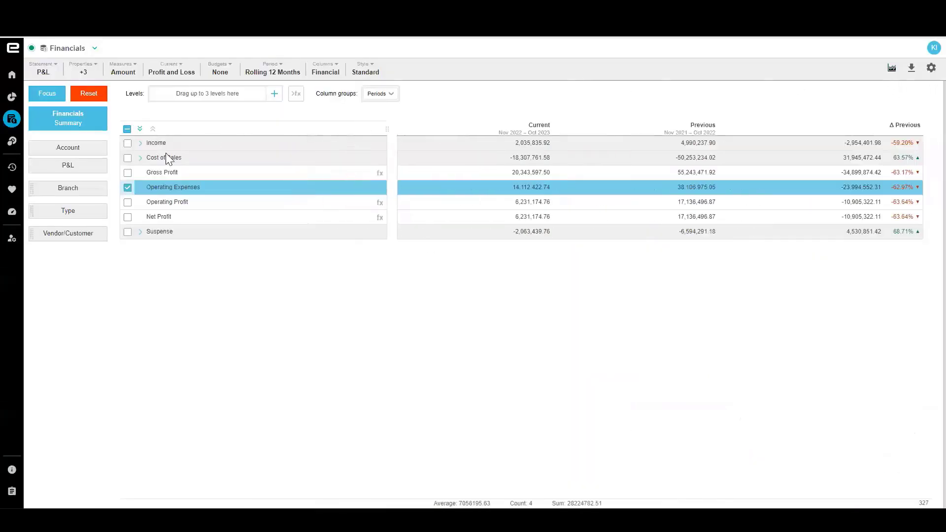
click(125, 190)
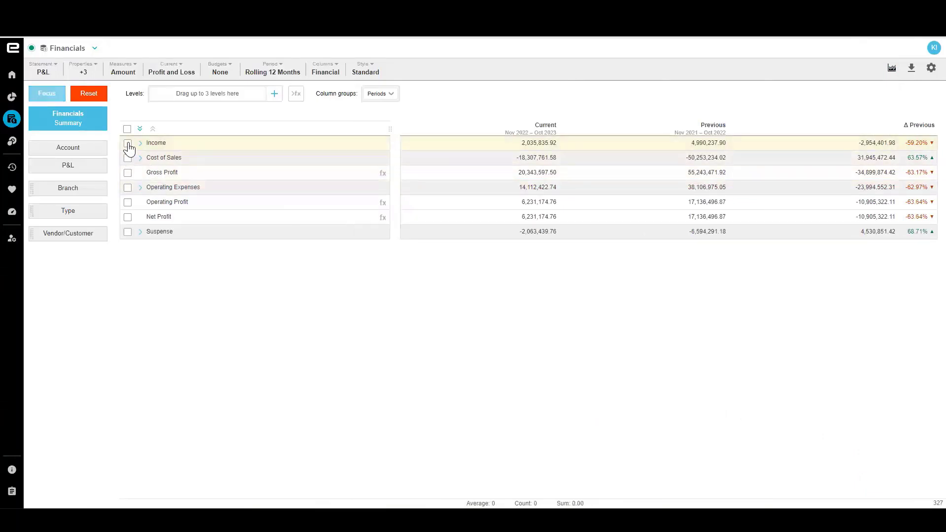
Preview the Income row as a value card, including its formatting thresholds, and close the chart and deselect the row.
click(128, 144)
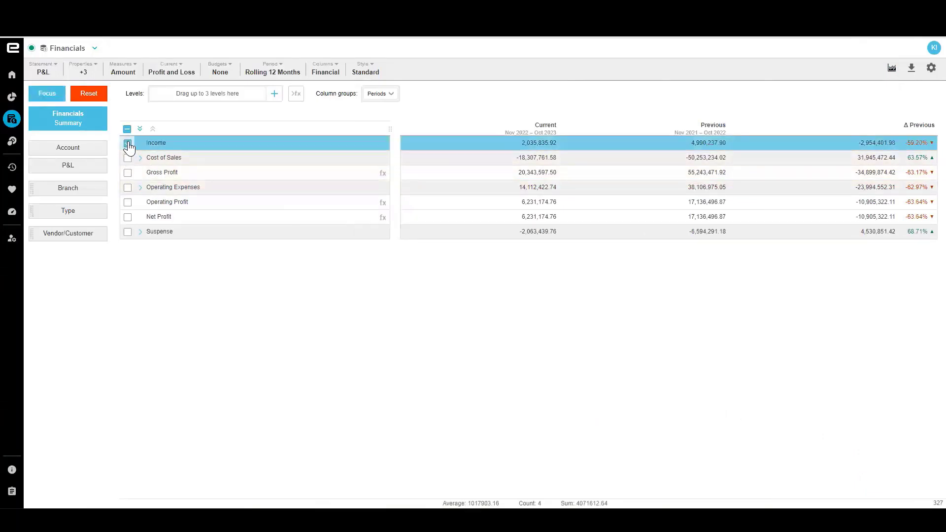
click(891, 67)
scroll(923, 443, down, 2)
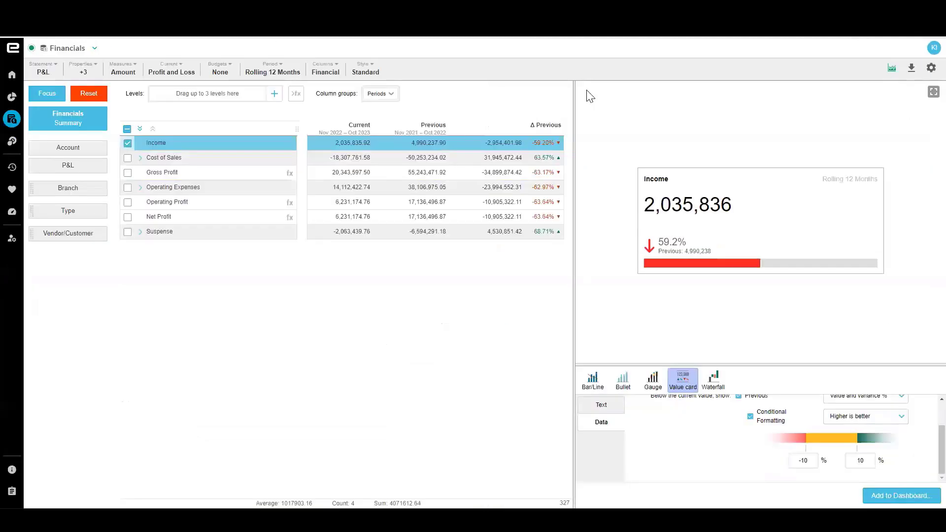
click(892, 68)
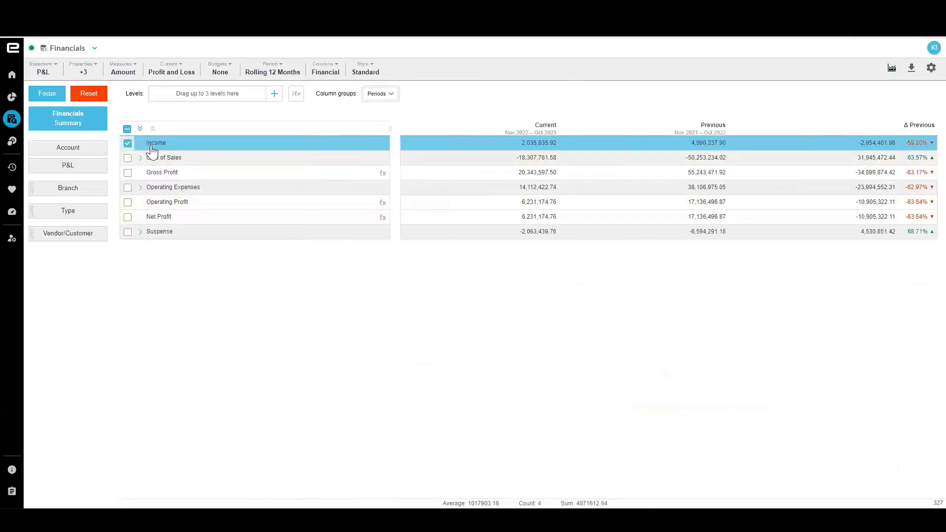
click(130, 143)
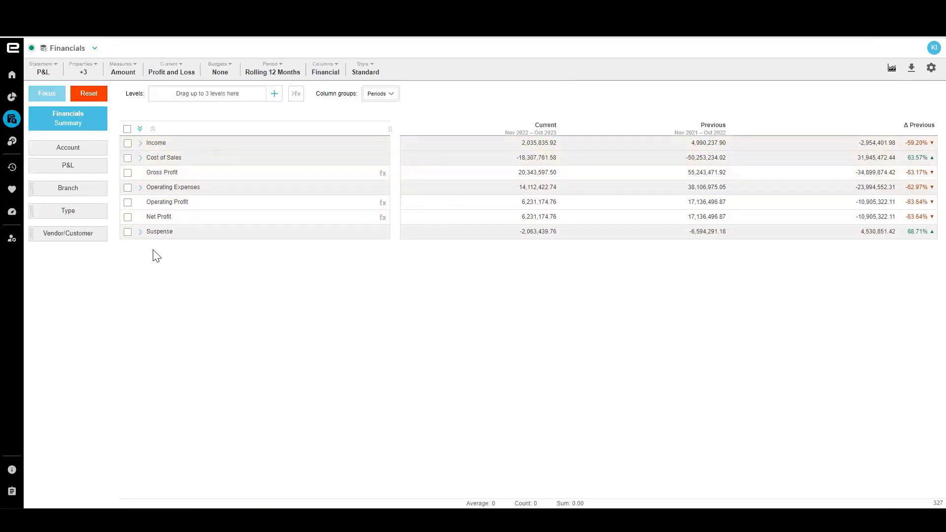
Select all branches and view the P&L summary with a separate column group for each branch.
click(67, 195)
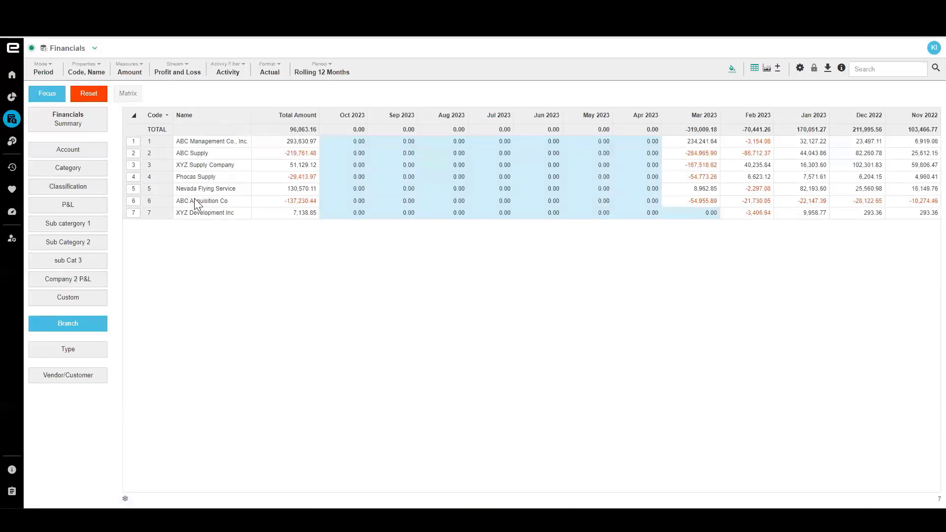
click(134, 114)
click(69, 121)
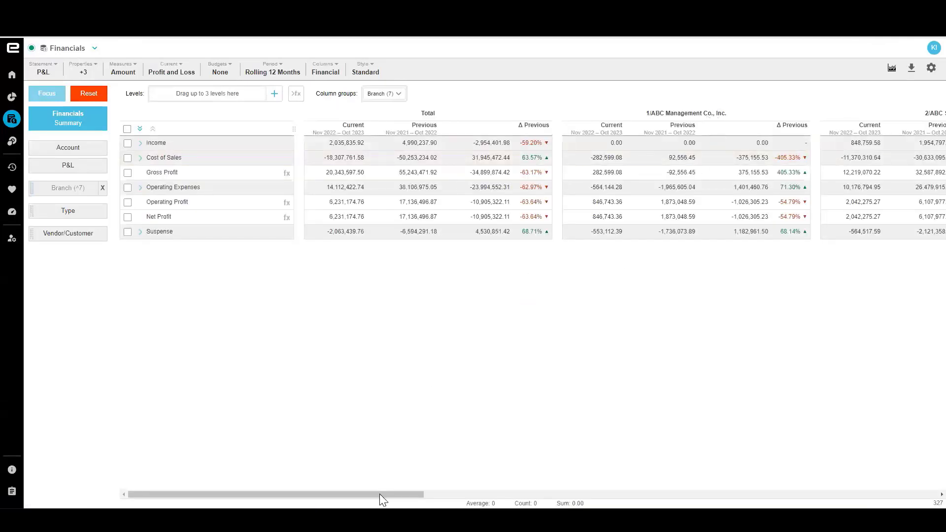
drag(379, 494, 466, 492)
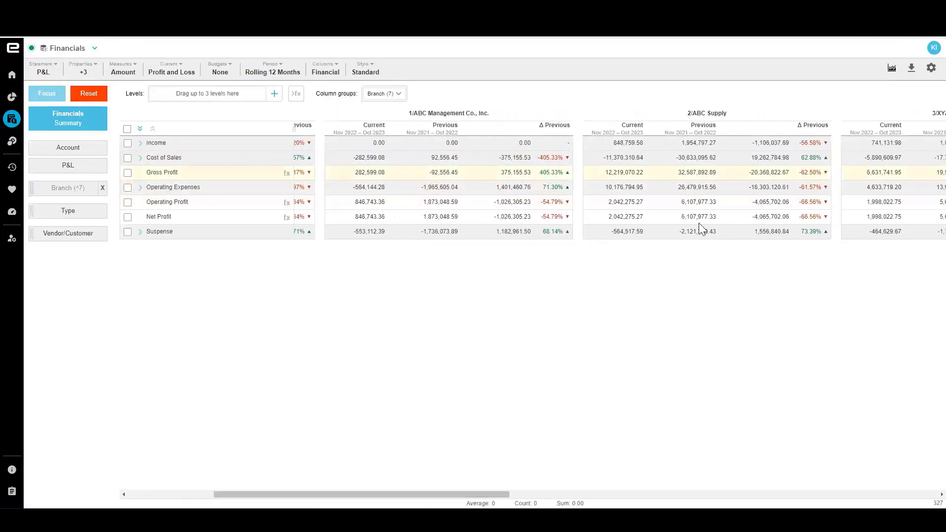
Clear the branch selection from the P&L and view the Sales vs Budget section of the Phocas Fridays dashboard.
click(103, 188)
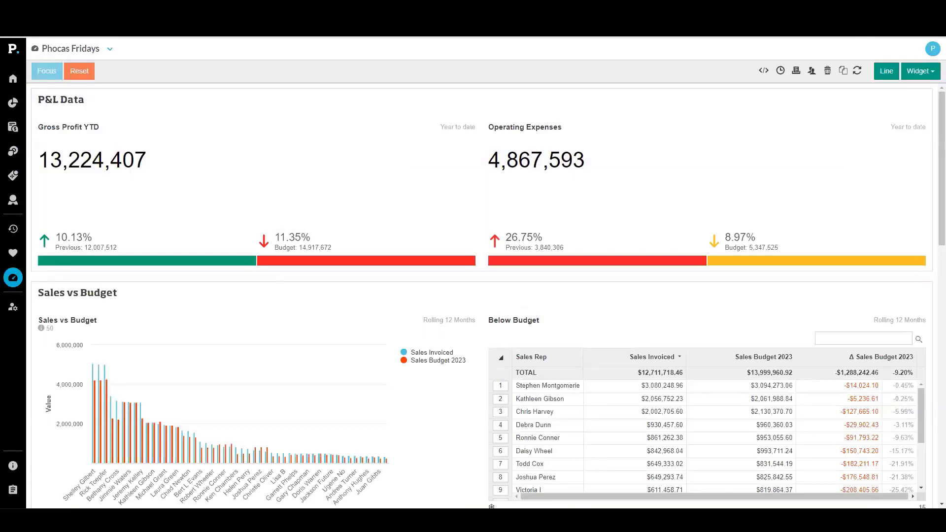
scroll(165, 268, down, 2)
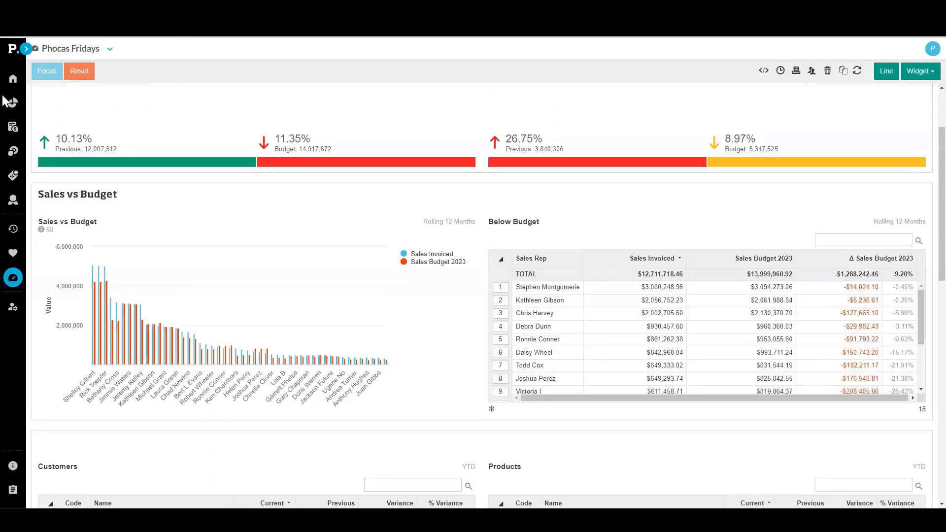
click(26, 48)
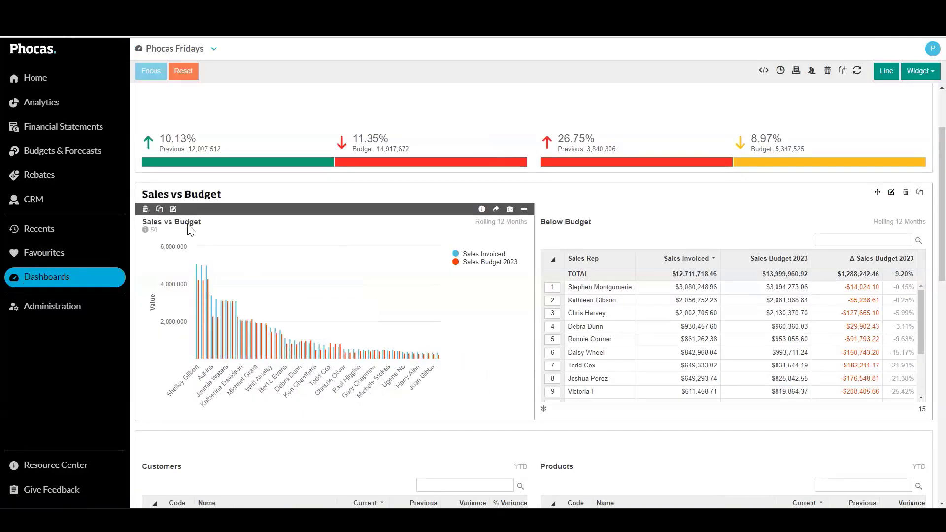
click(16, 103)
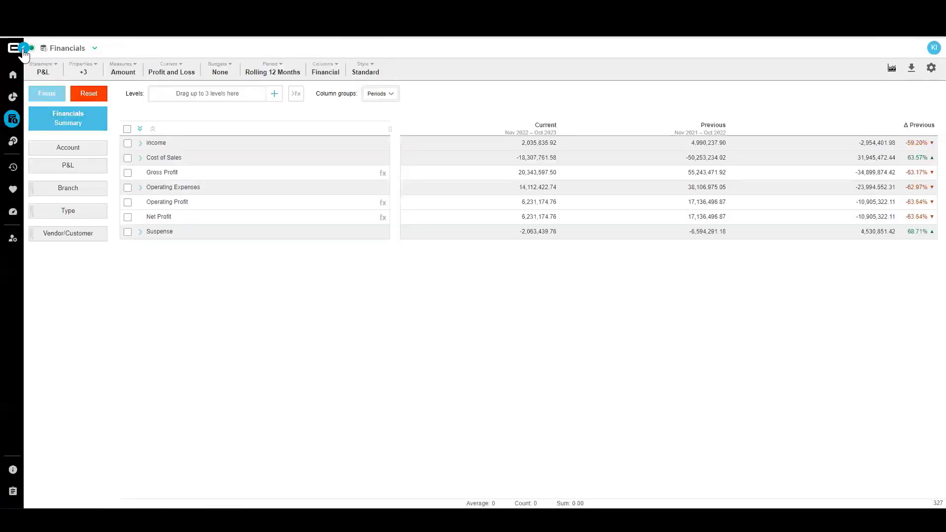
From the Epicor Financials P&L, open the Sales database in Analytics.
click(23, 49)
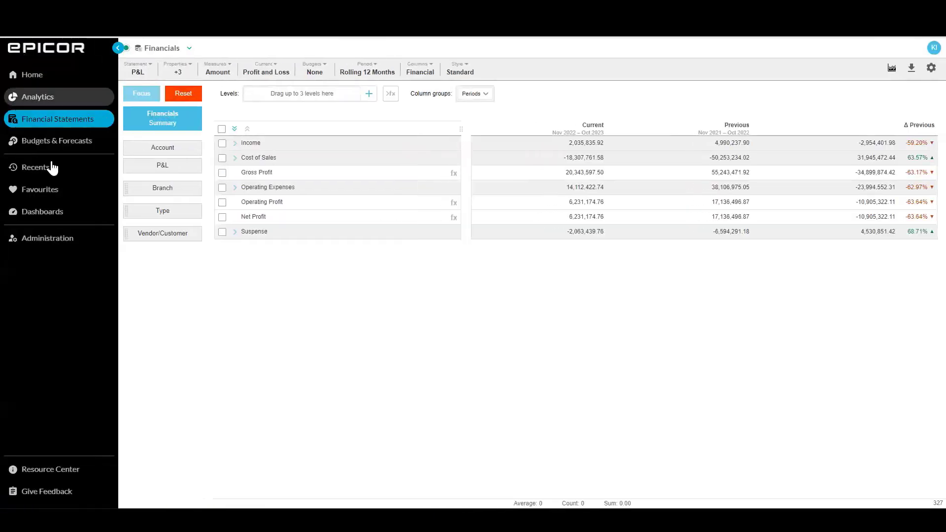
click(50, 98)
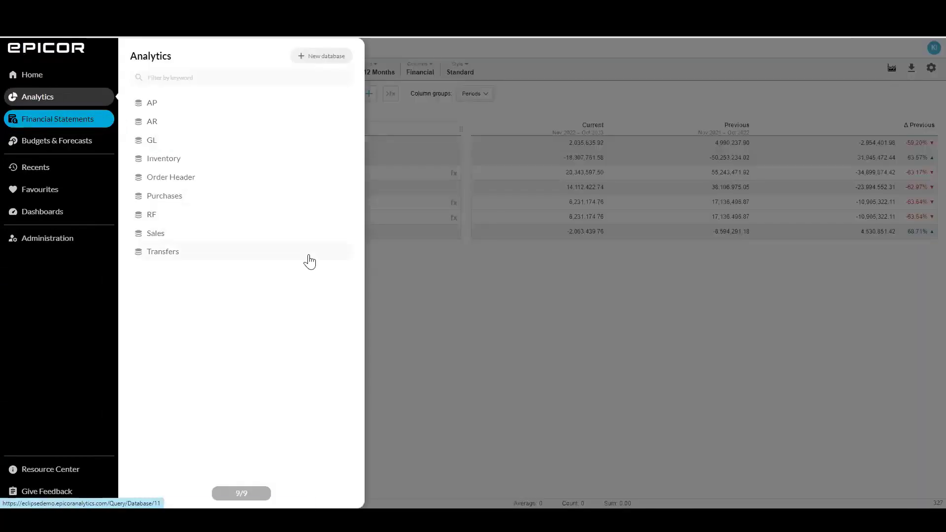
click(309, 236)
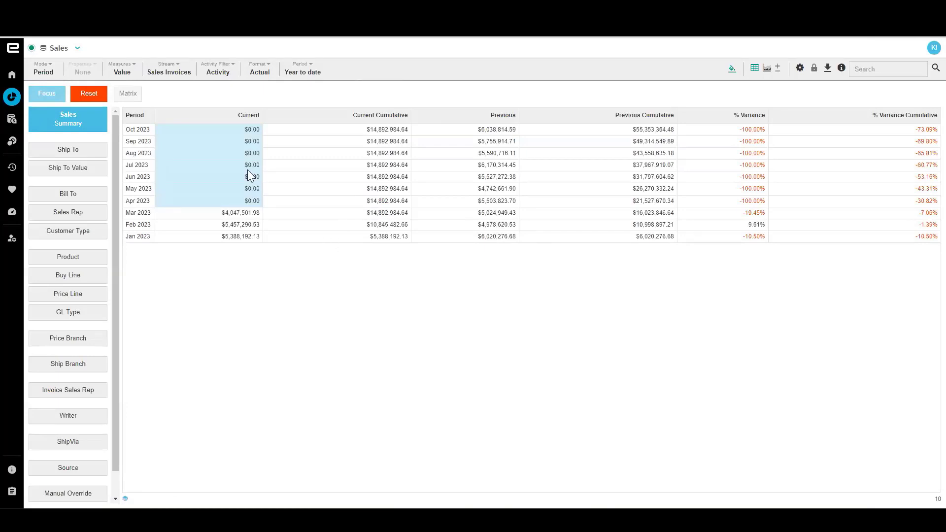
Break the sales invoices down by Sales Rep and set the mode to Stream.
click(182, 75)
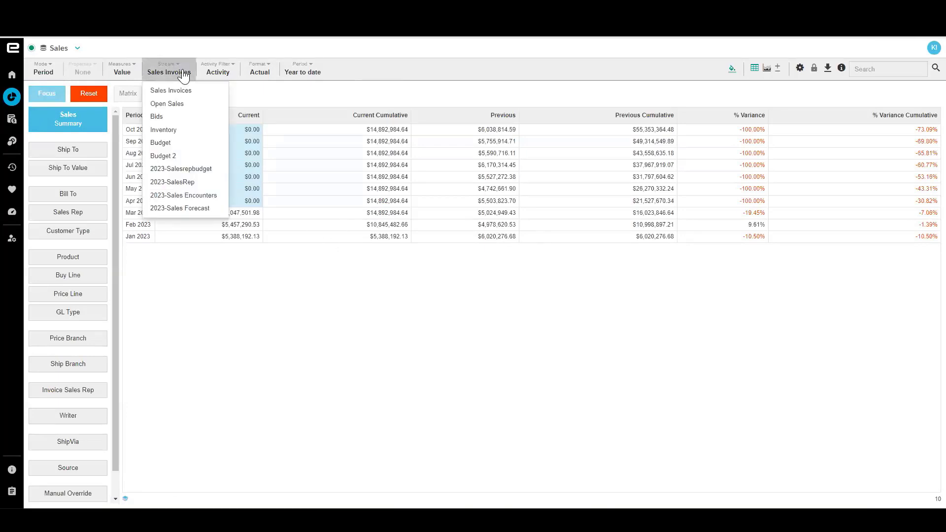
click(62, 216)
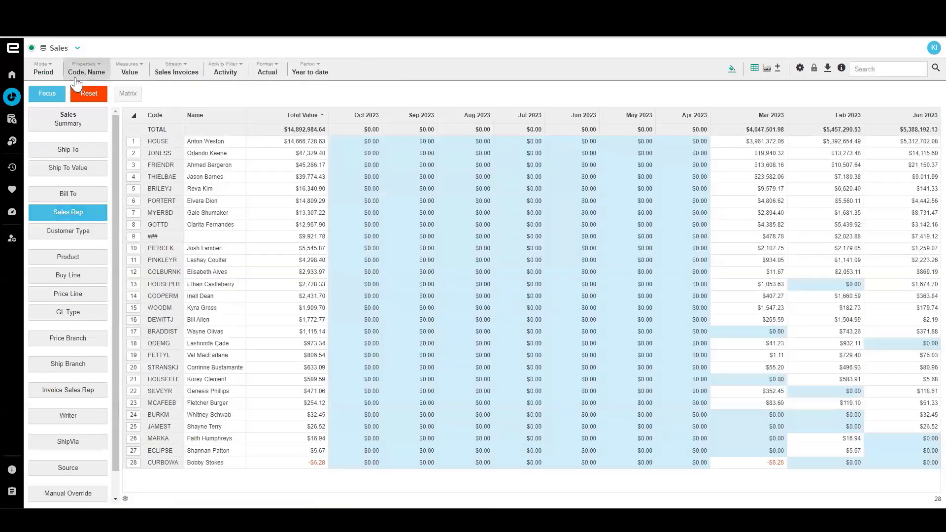
click(53, 72)
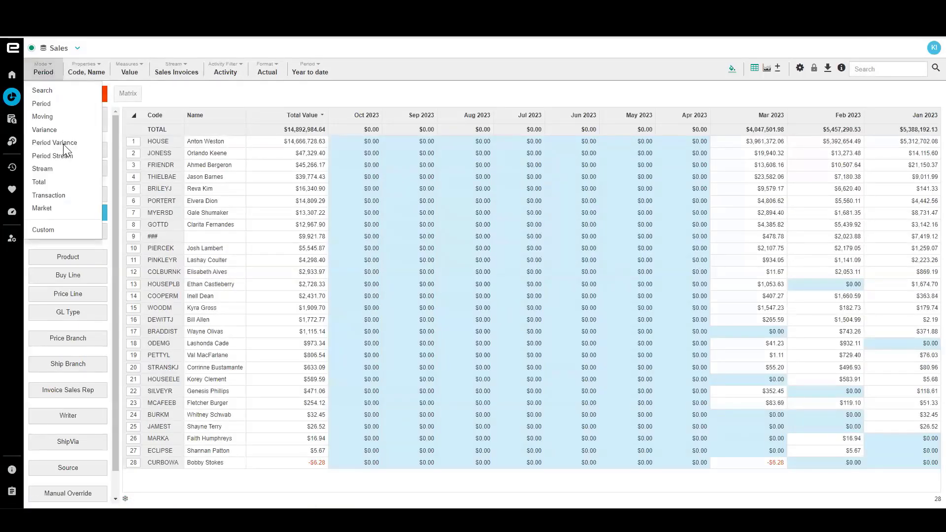
click(68, 168)
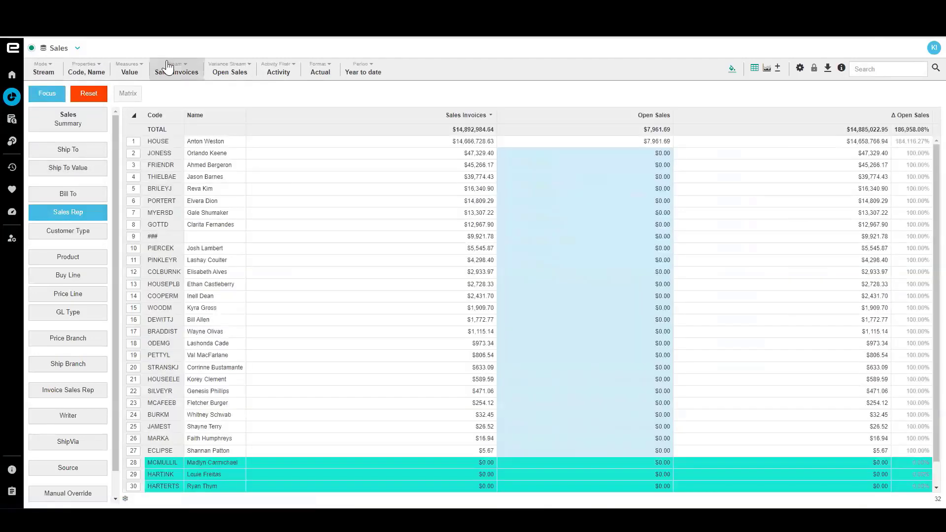
Keep Sales Invoices as the stream and replace Open Sales with 2023-SalesRep as the only variance stream.
click(168, 68)
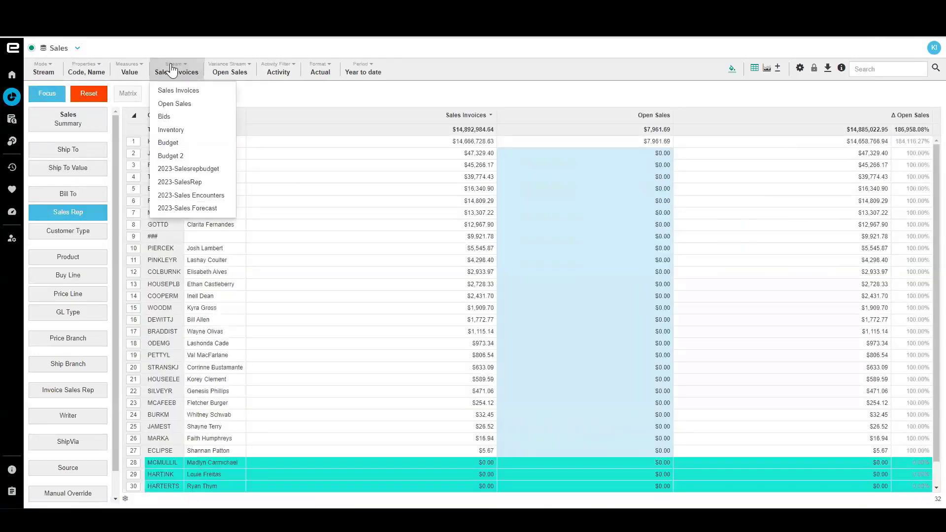
click(179, 79)
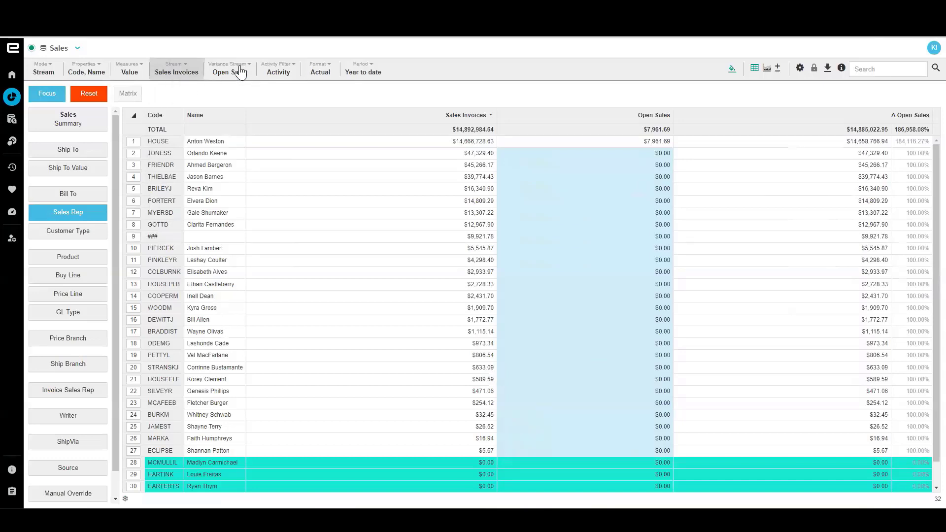
click(230, 72)
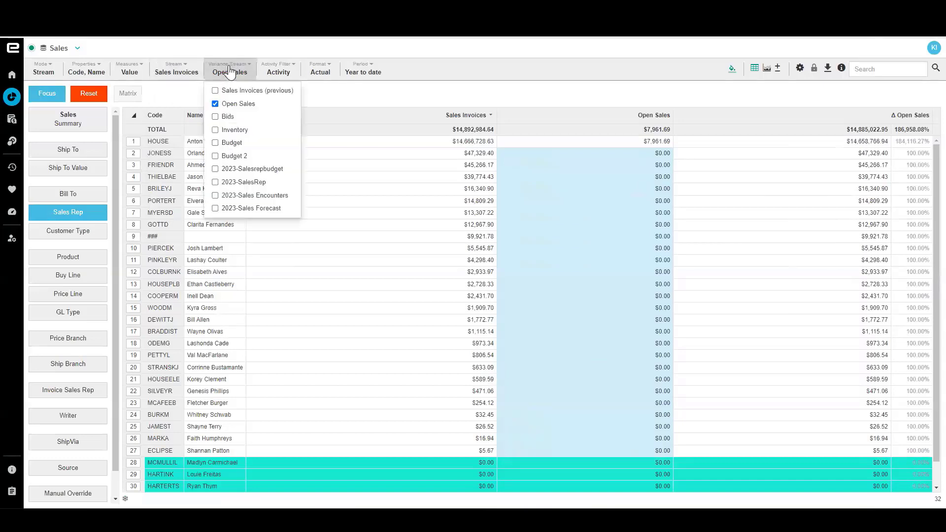
click(230, 104)
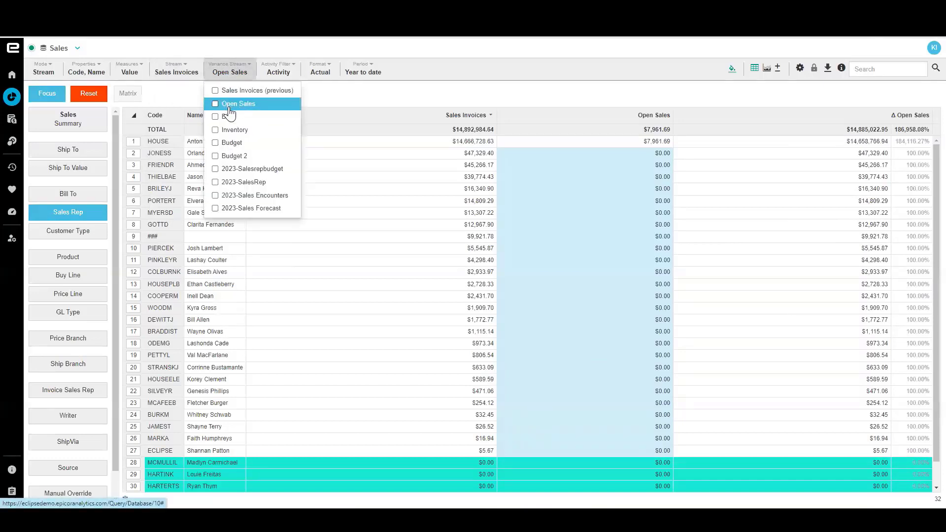
click(260, 189)
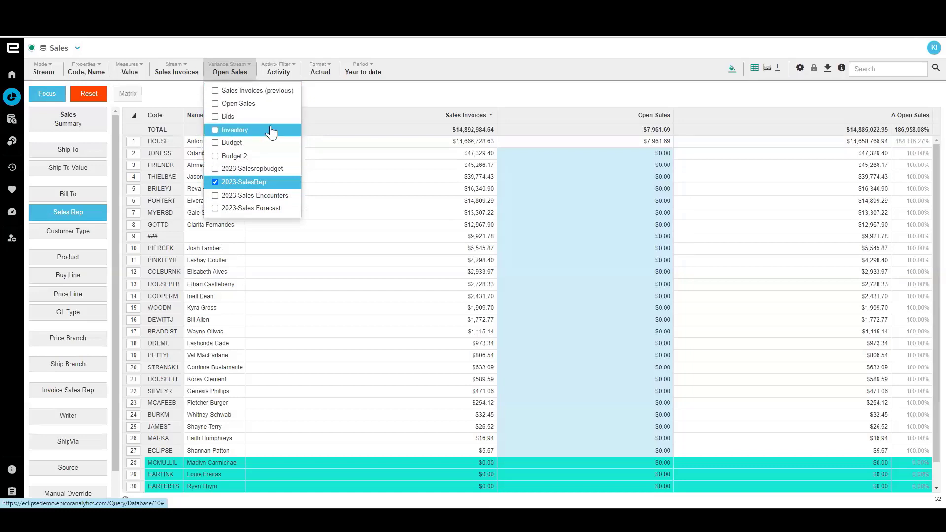
click(354, 100)
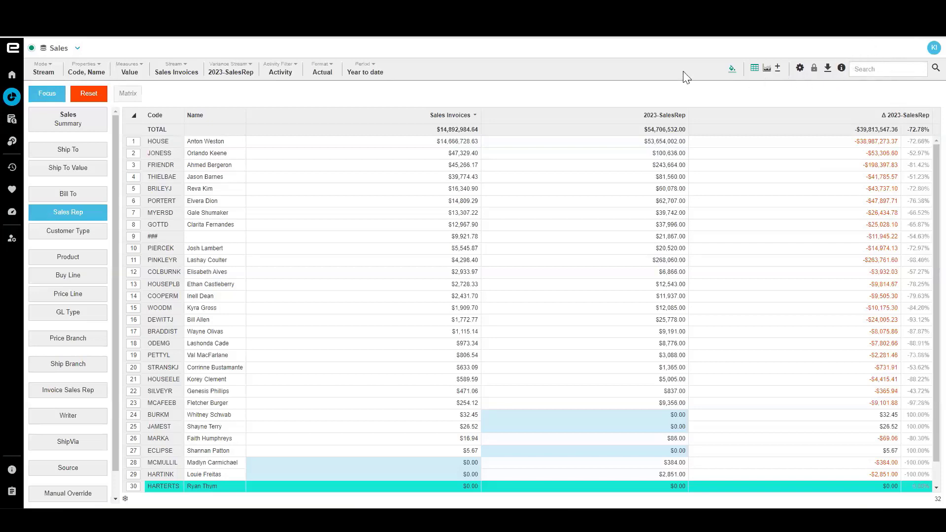
View the options for adding the sales rep comparison to the Phocas Fridays dashboard and cancel.
click(79, 47)
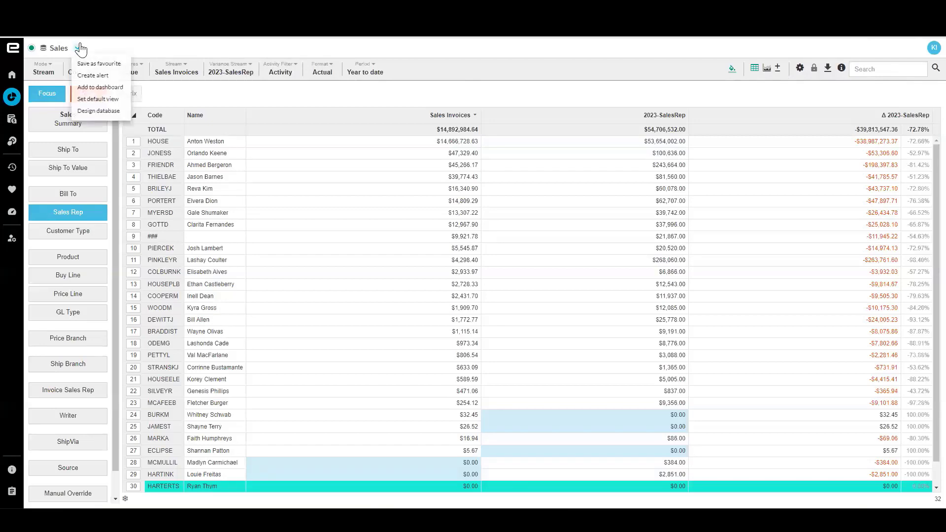
click(100, 88)
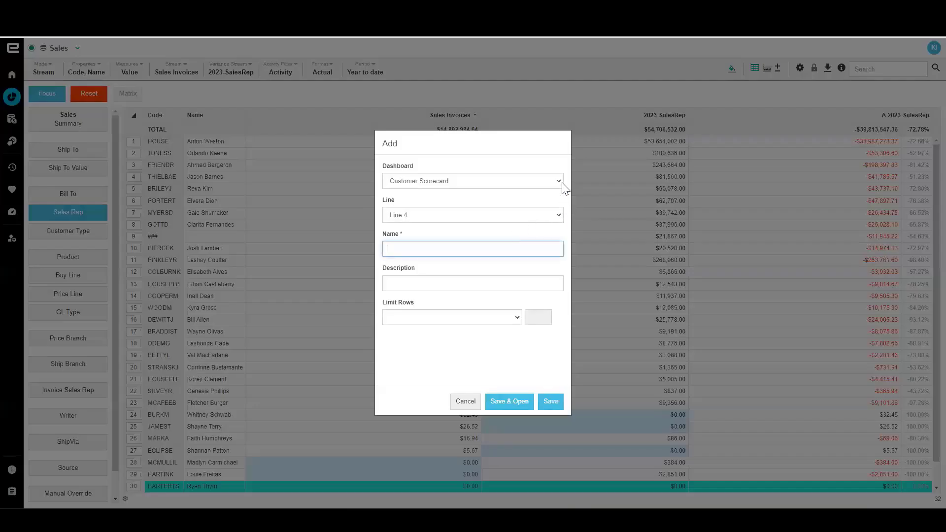
click(559, 181)
click(416, 223)
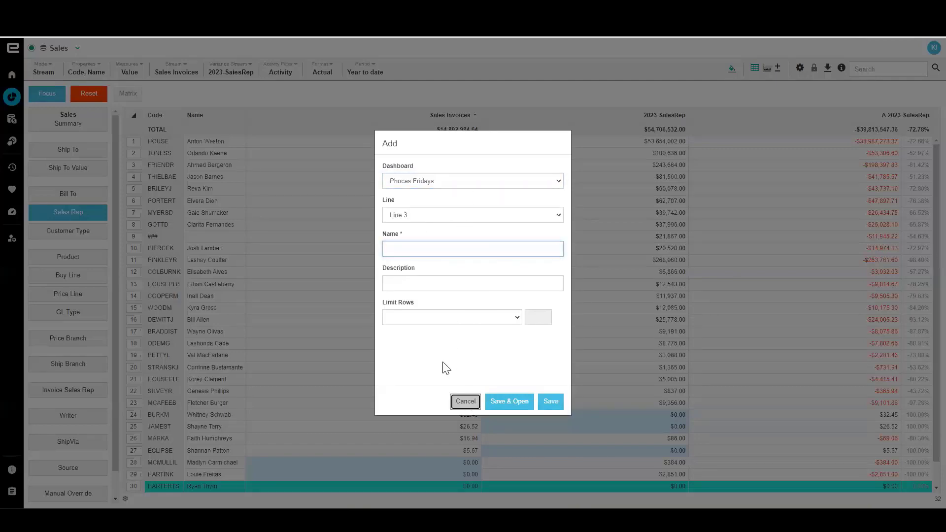
click(465, 401)
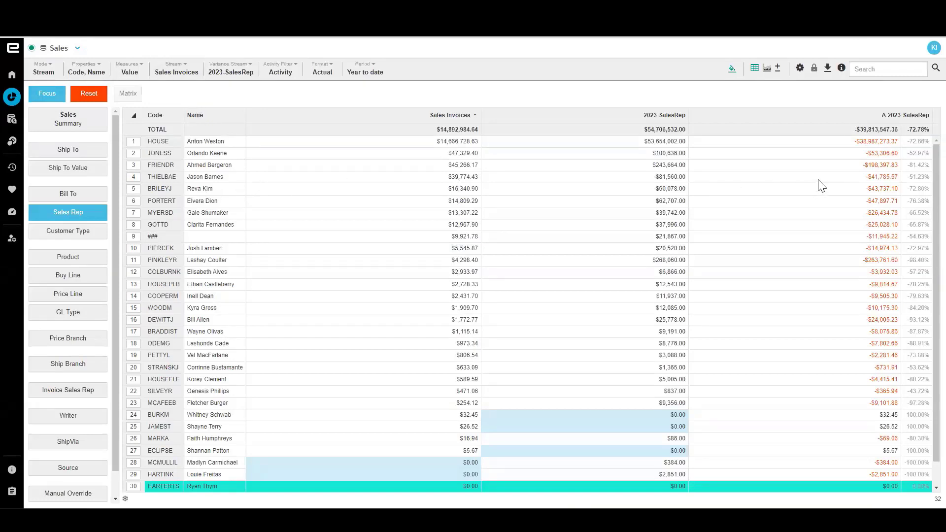
Show the stream comparison as a Column chart and switch it from Sales Rep to the Sales Summary.
click(767, 68)
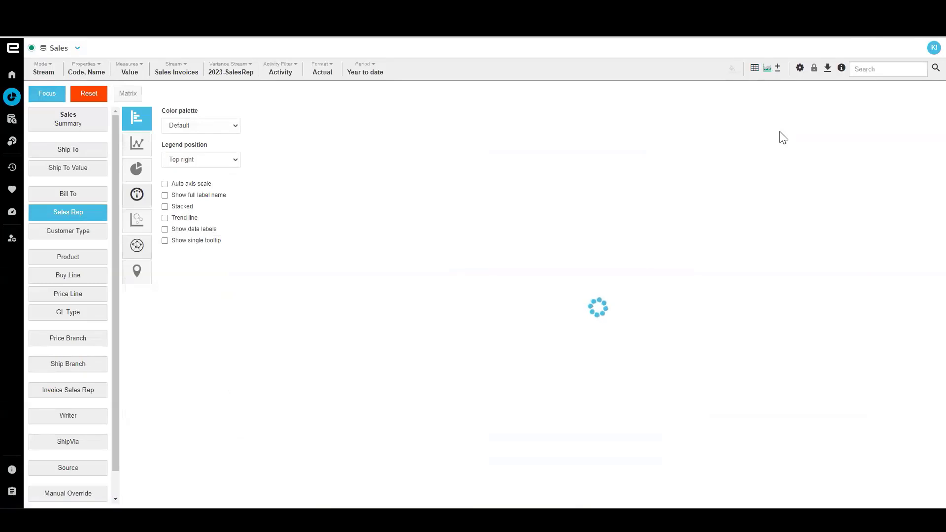
click(137, 119)
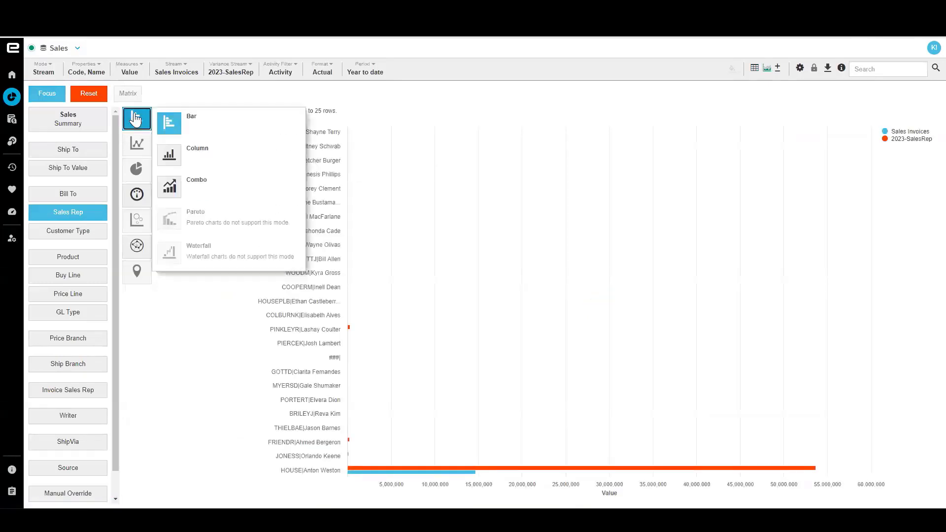
click(183, 157)
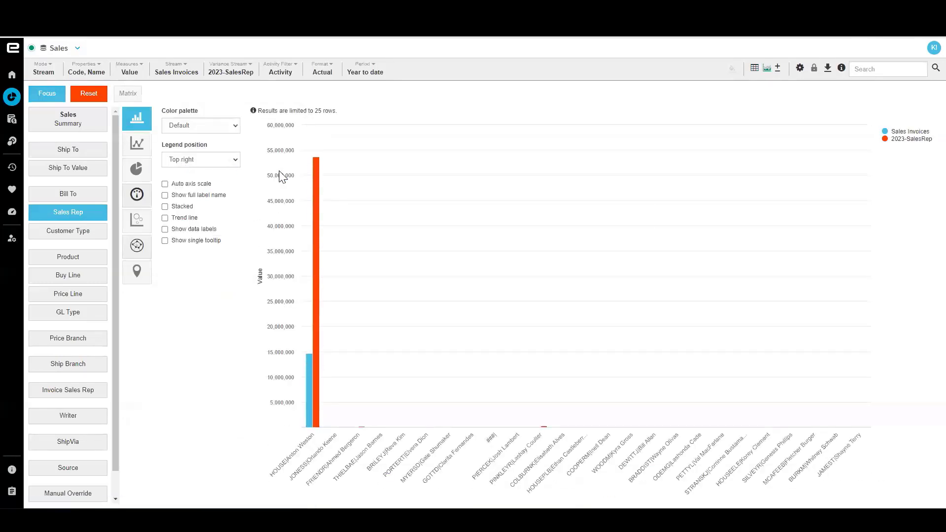
click(50, 123)
Try the Line and Combo chart types on the Sales Summary and return it to the Column chart.
mouse_move(137, 143)
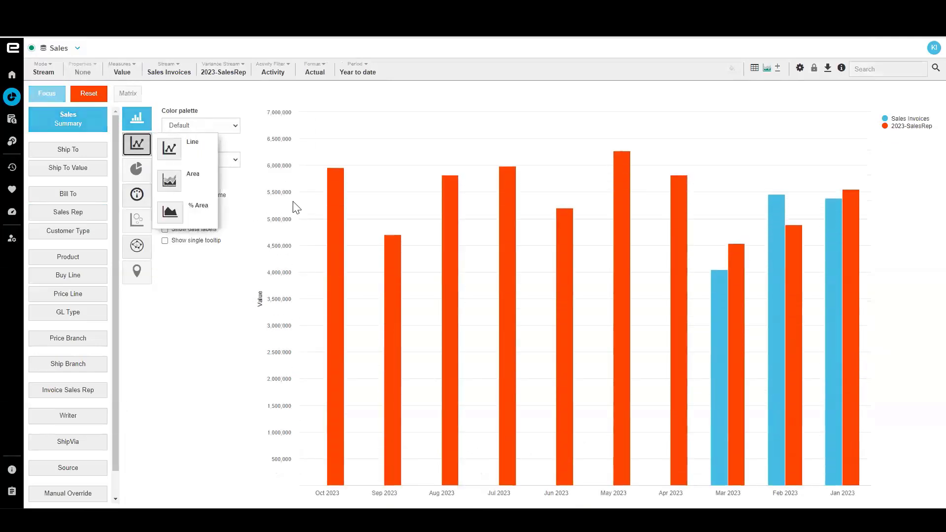
click(207, 174)
click(170, 148)
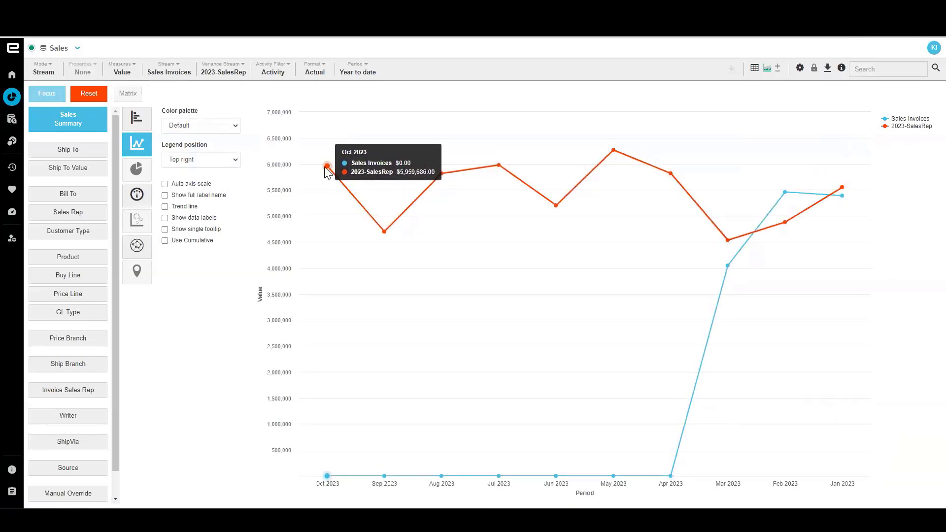
click(132, 124)
click(185, 183)
click(136, 117)
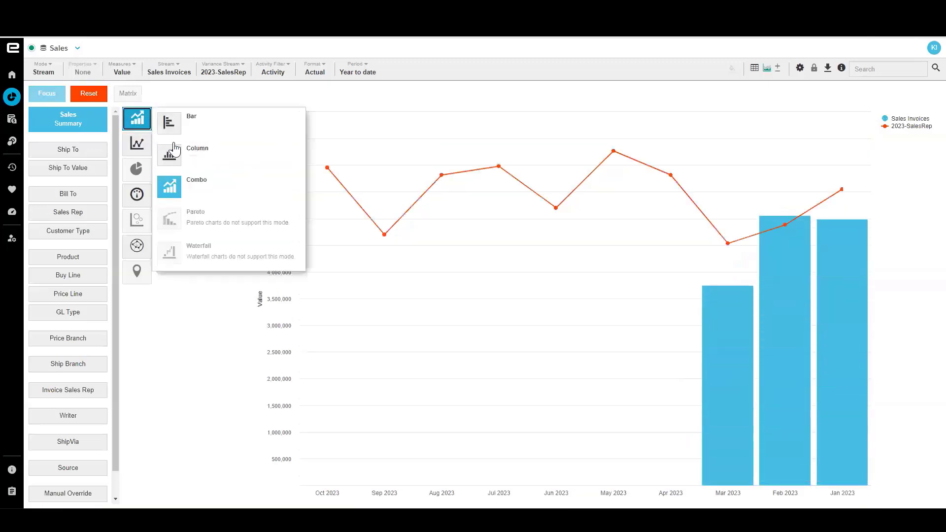
click(194, 151)
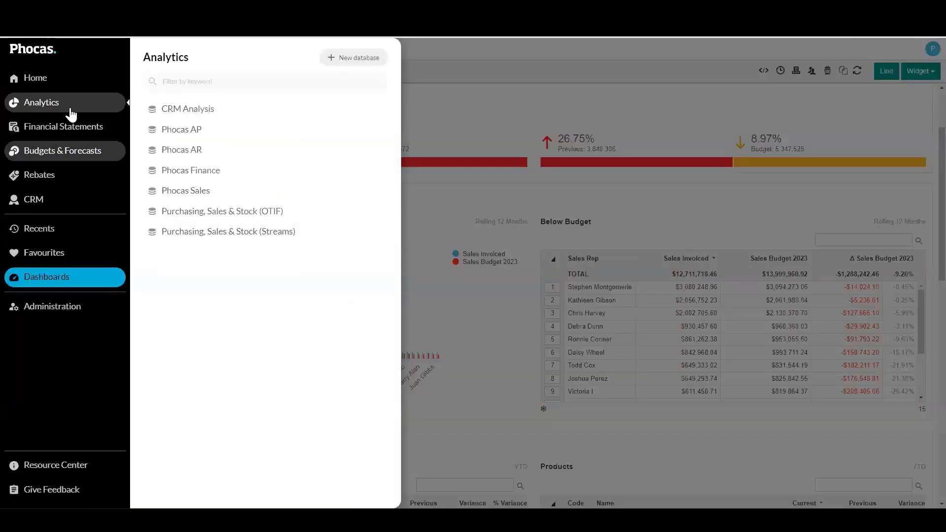
Switch to the Phocas Fridays dashboard and examine the sales rep rows in the Below Budget table.
click(559, 76)
scroll(847, 342, down, 2)
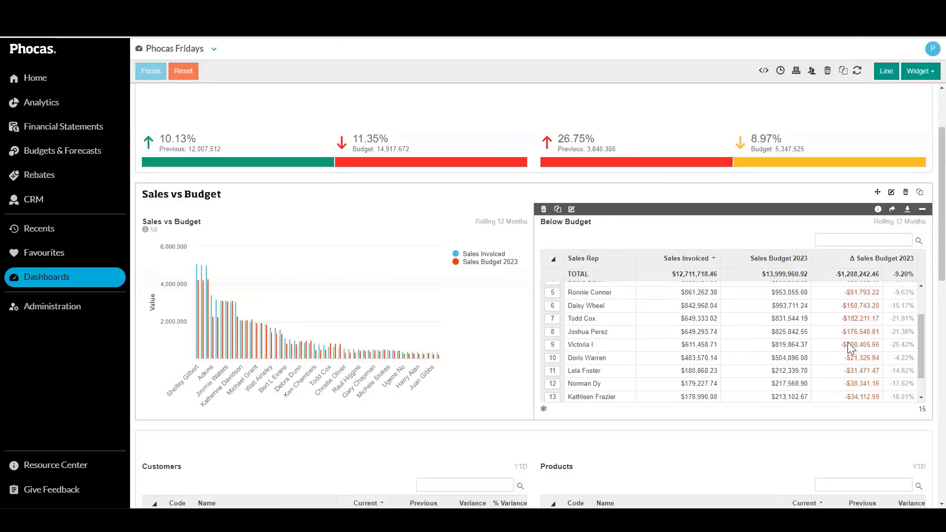
scroll(848, 342, up, 2)
scroll(848, 342, down, 2)
mouse_move(865, 325)
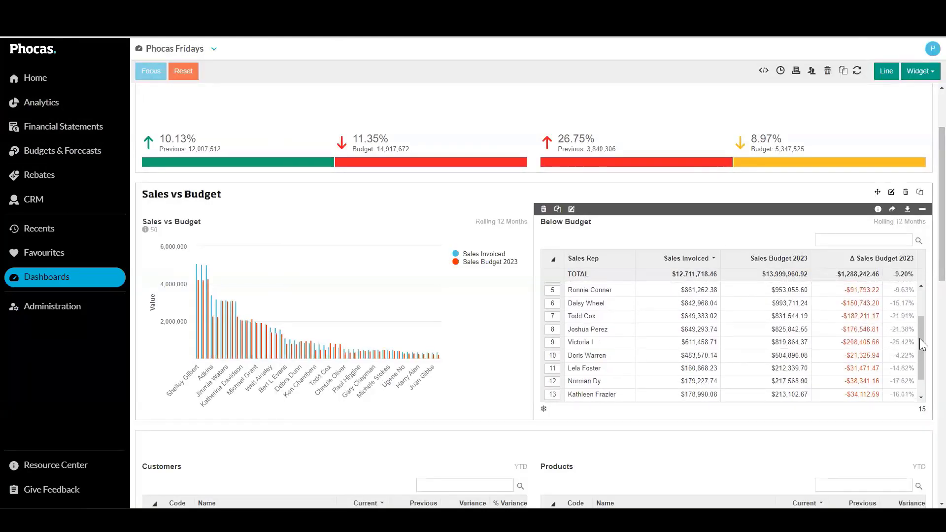
drag(923, 344, 919, 313)
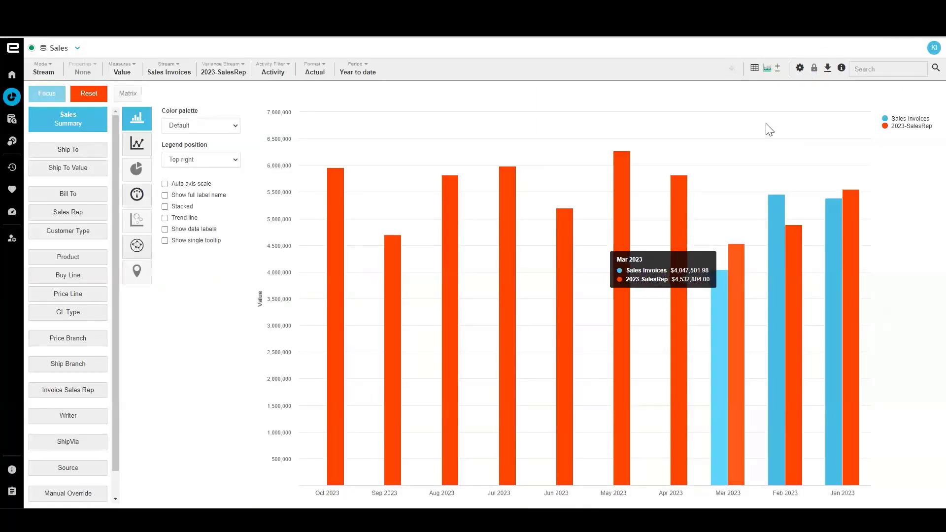
Return the Sales database to the grid view and list the 2023-SalesRep comparison by Sales Rep.
click(754, 68)
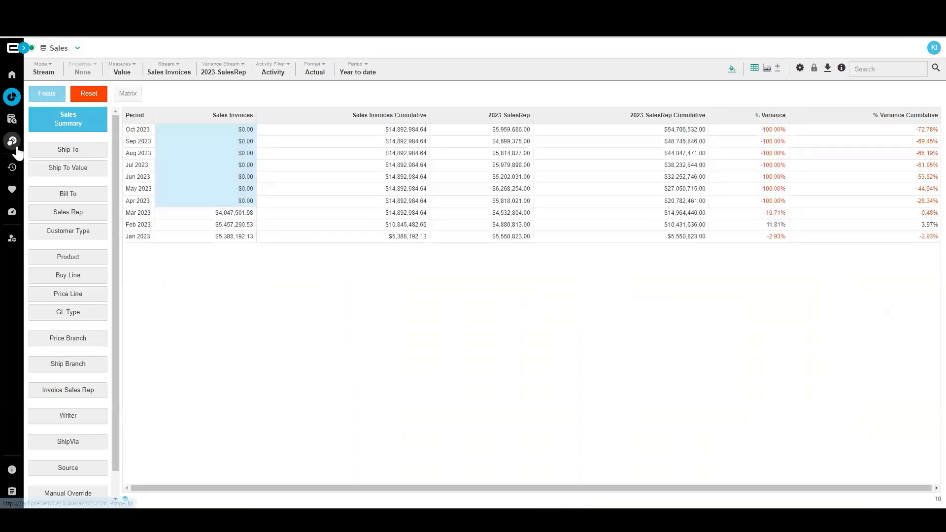
click(72, 212)
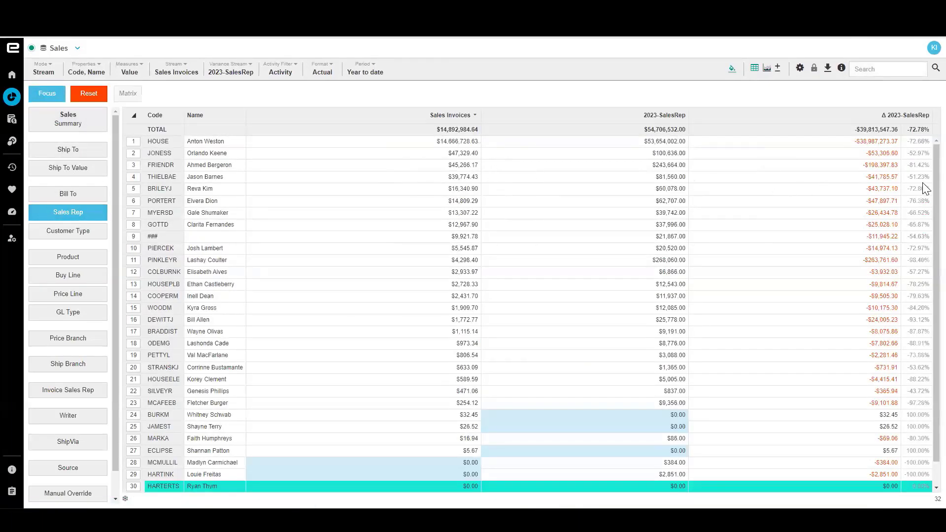
scroll(926, 232, down, 2)
scroll(926, 175, up, 2)
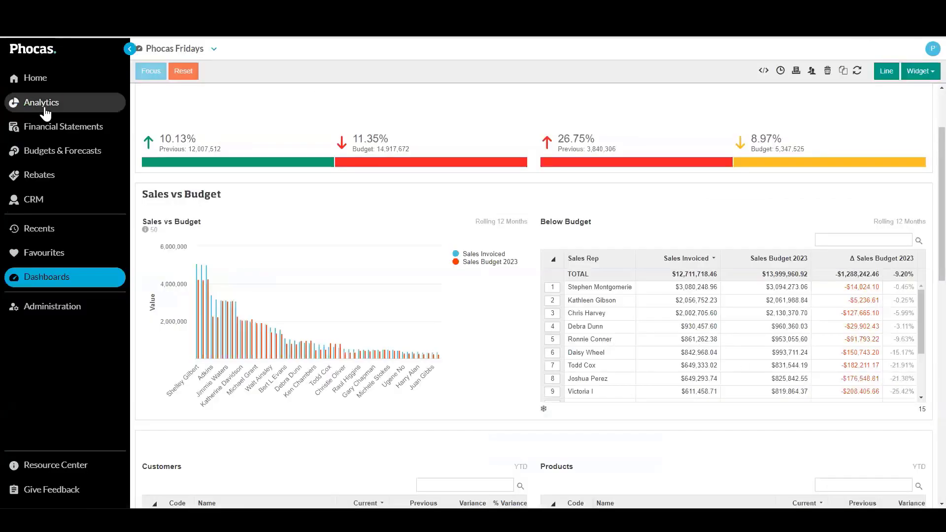
Open the Purchasing, Sales & Stock (Streams) database in Stream mode and compare Sales Invoiced with Sales Budget 2023 by Sales Rep.
click(15, 109)
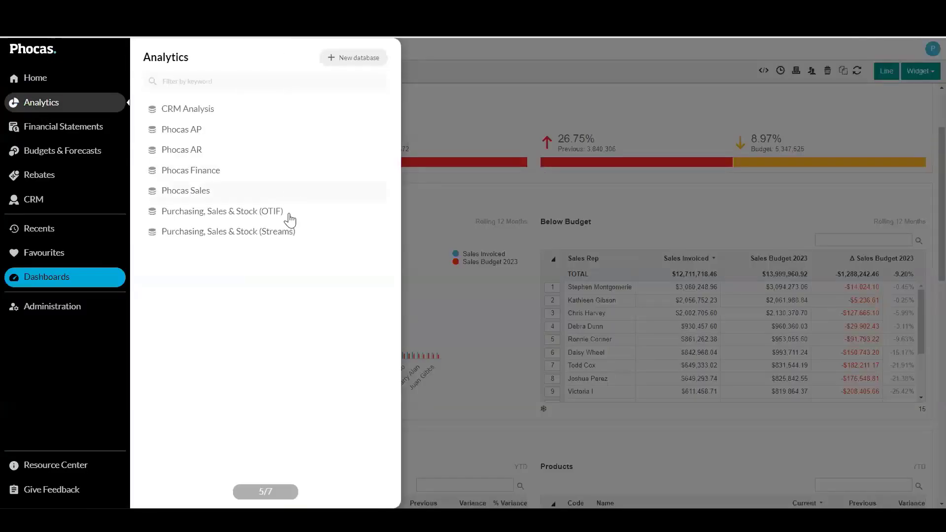
click(271, 236)
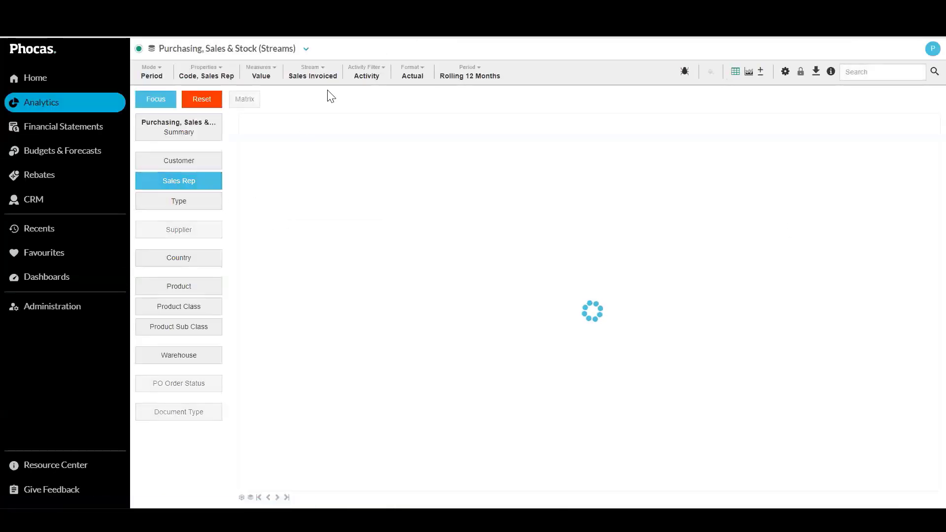
click(151, 73)
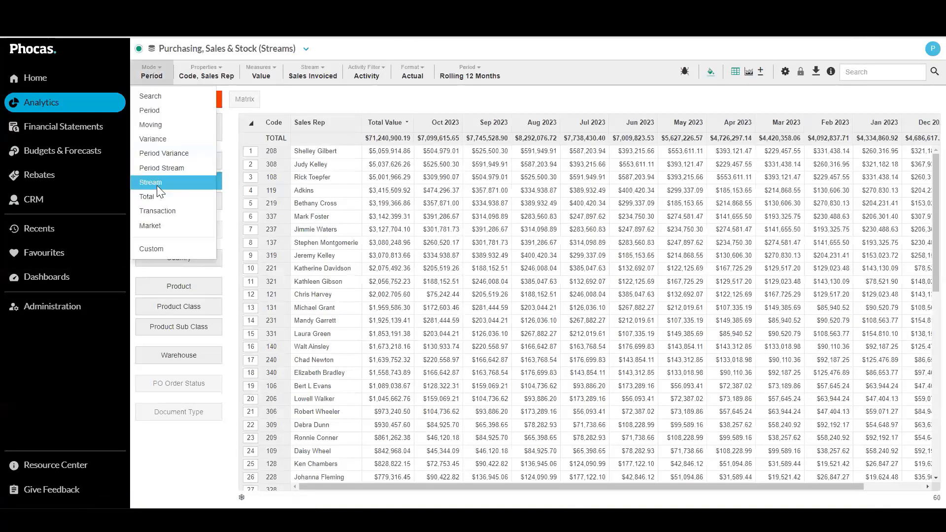
click(169, 181)
click(372, 75)
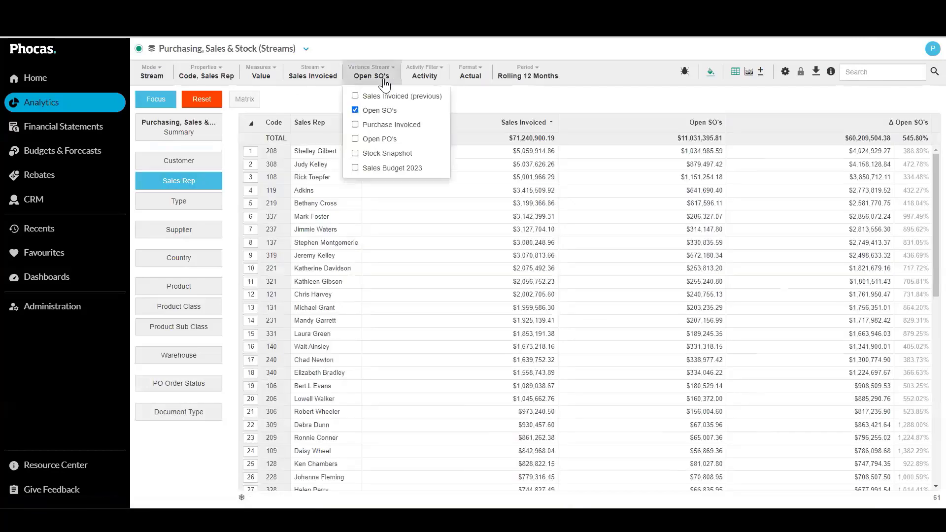
click(382, 168)
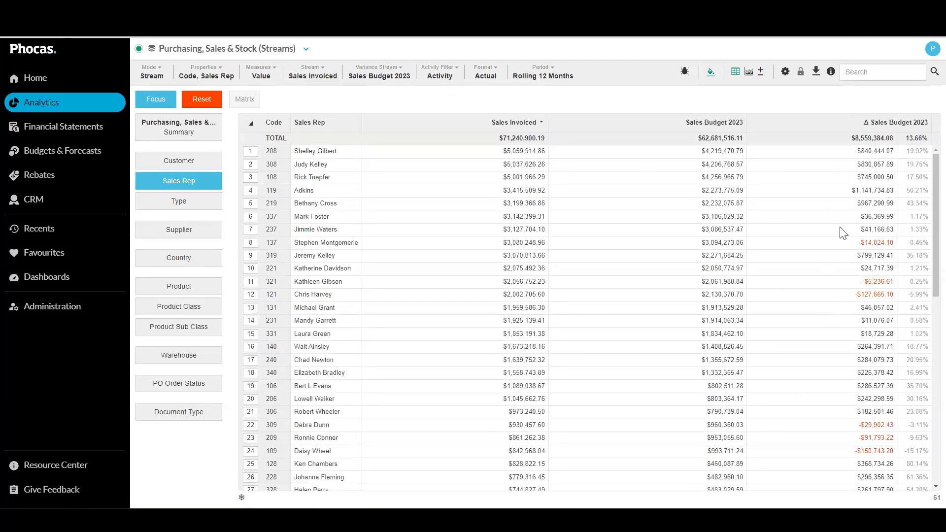
Filter the sales reps to those whose Sales Budget 2023 variance is less than 0.
right_click(842, 243)
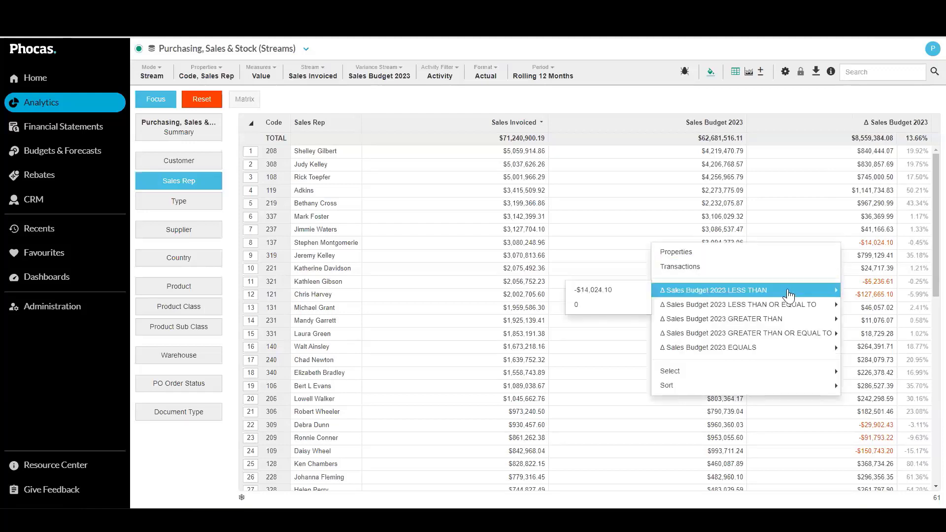
mouse_move(771, 304)
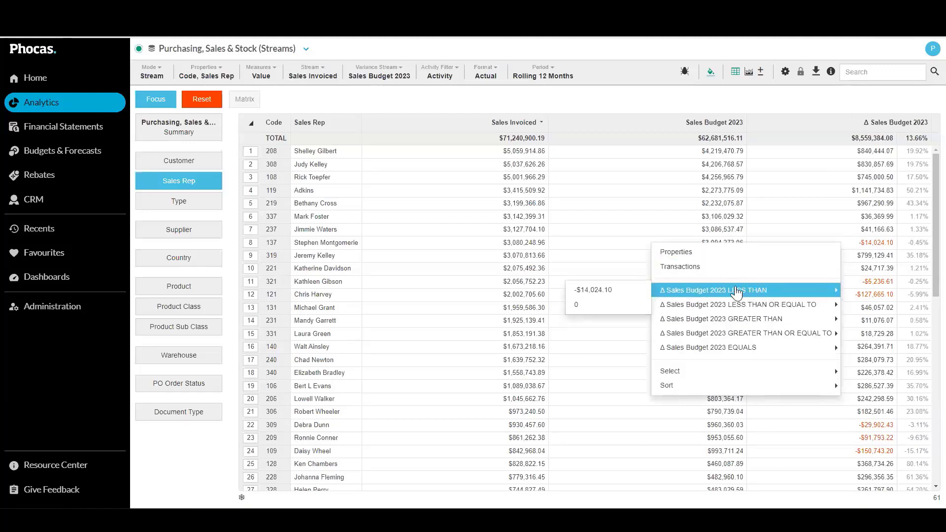
click(606, 306)
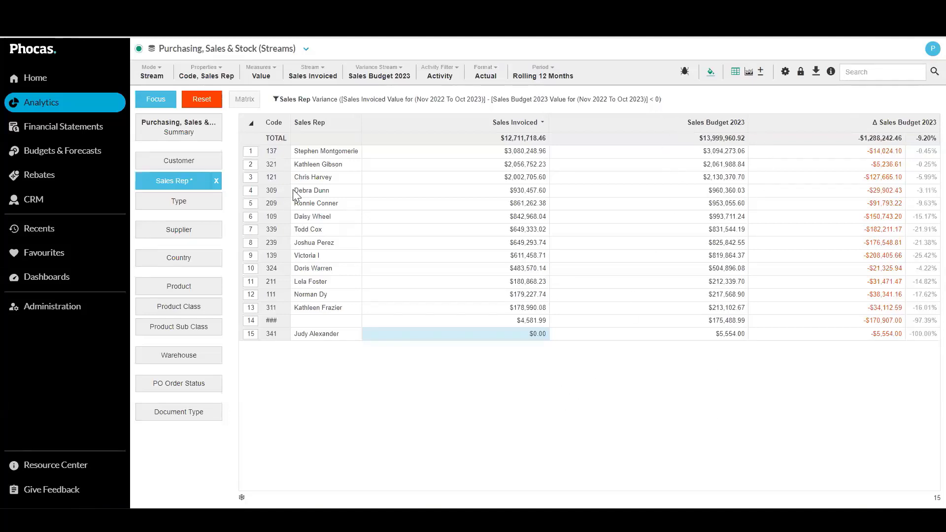
click(253, 167)
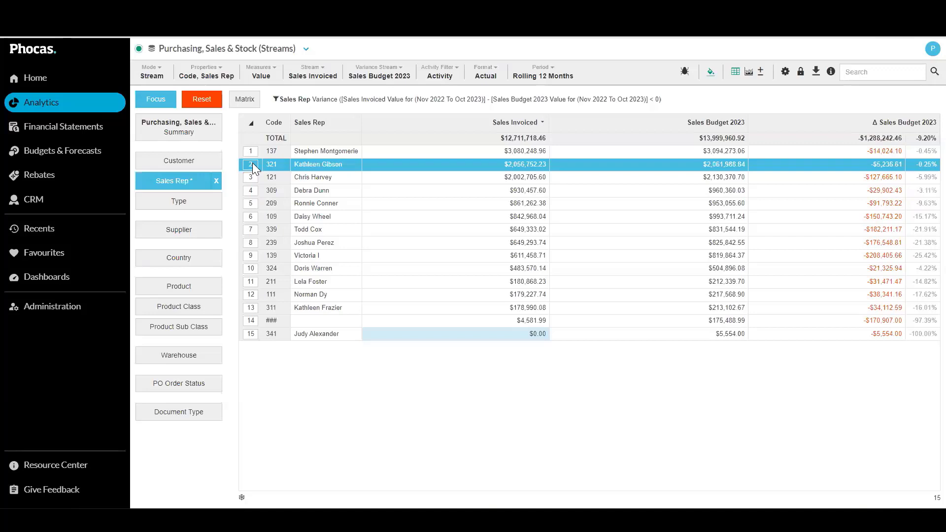
click(252, 164)
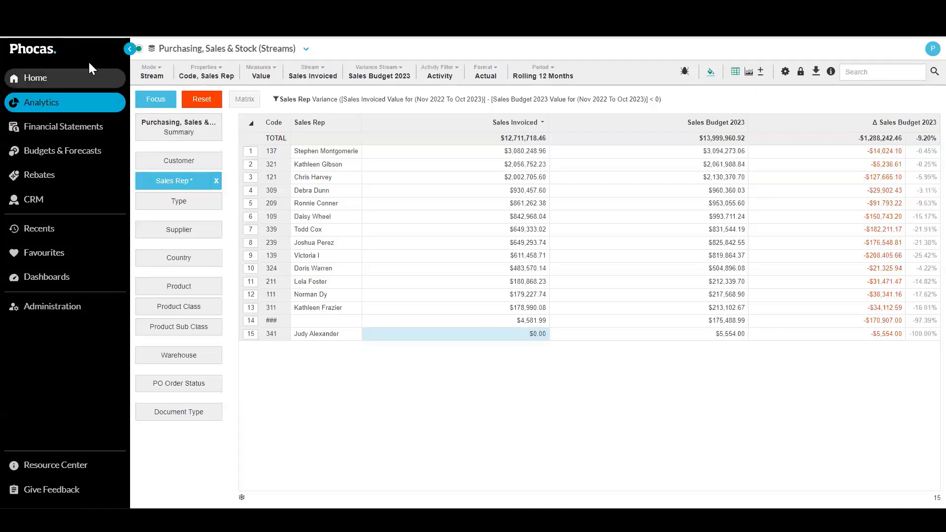
Open the Phocas Fridays dashboard and examine its Sales vs Budget, Customers and Products widgets.
click(46, 277)
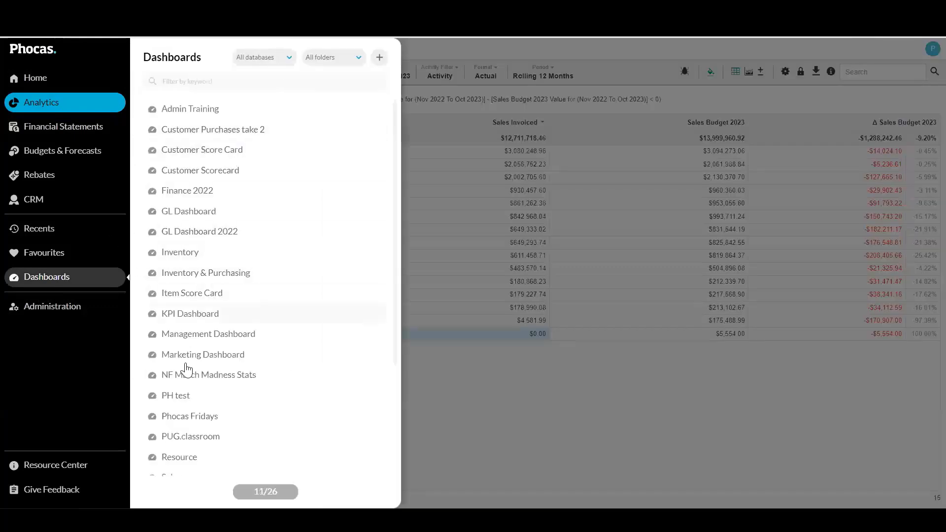
click(190, 414)
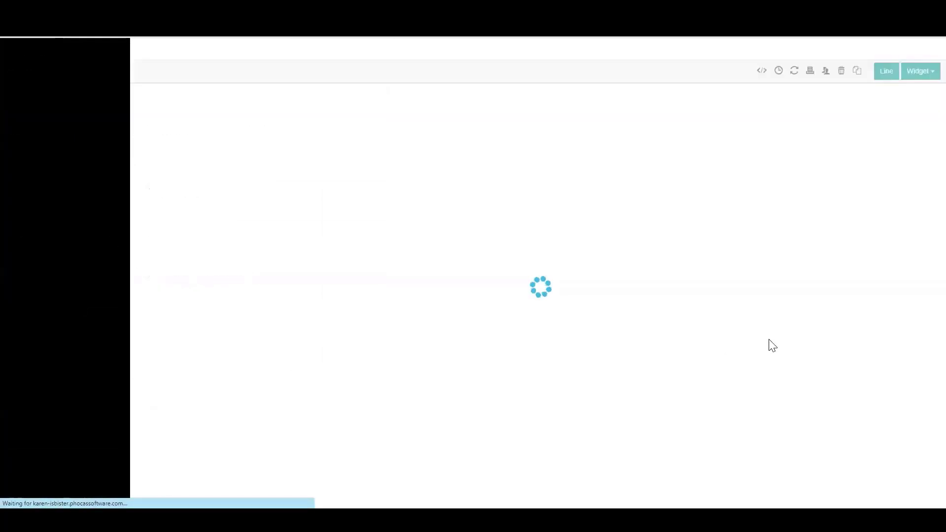
scroll(703, 324, down, 7)
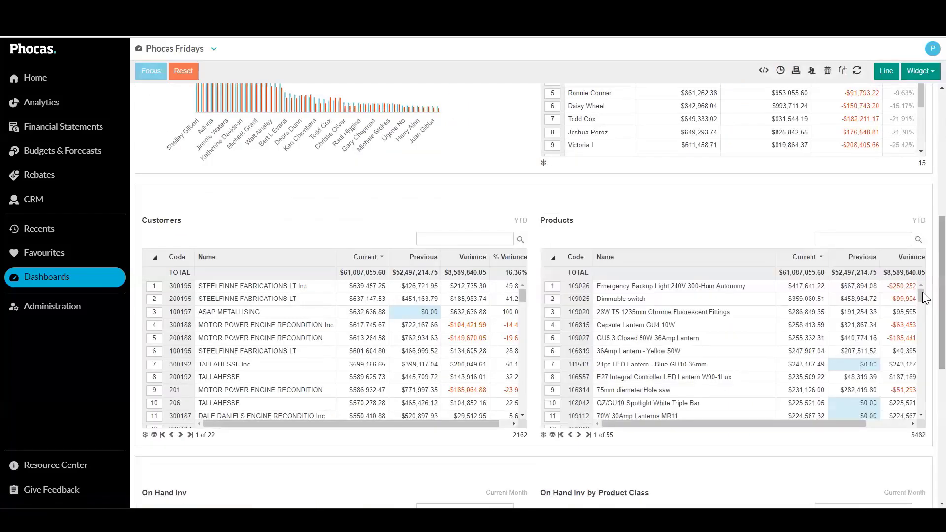
scroll(924, 291, up, 7)
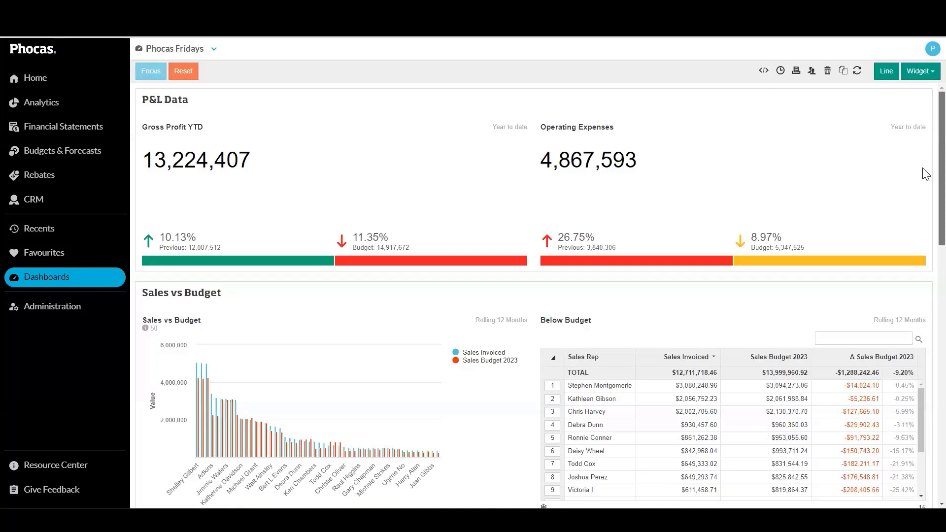
scroll(924, 171, down, 4)
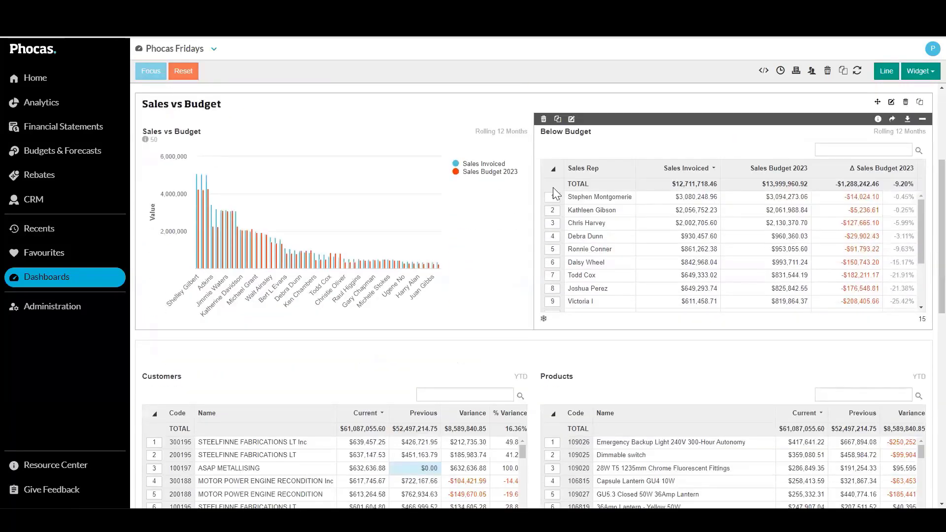
Focus the dashboard on the second sales rep in the Below Budget table and reset the focus.
click(562, 211)
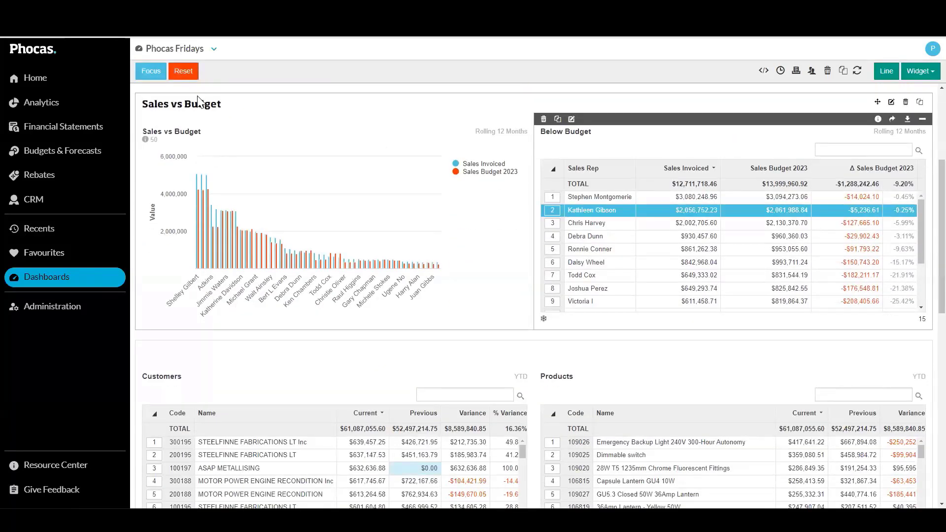
click(151, 71)
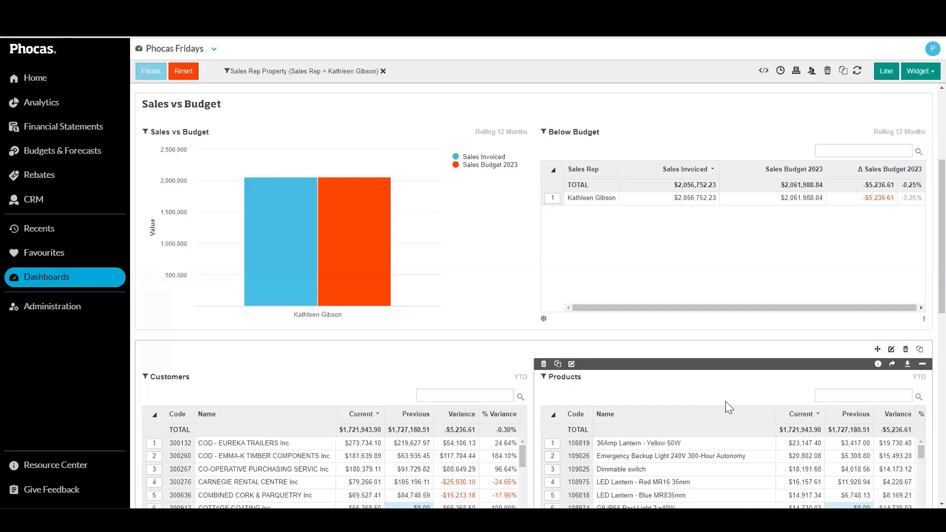
click(183, 71)
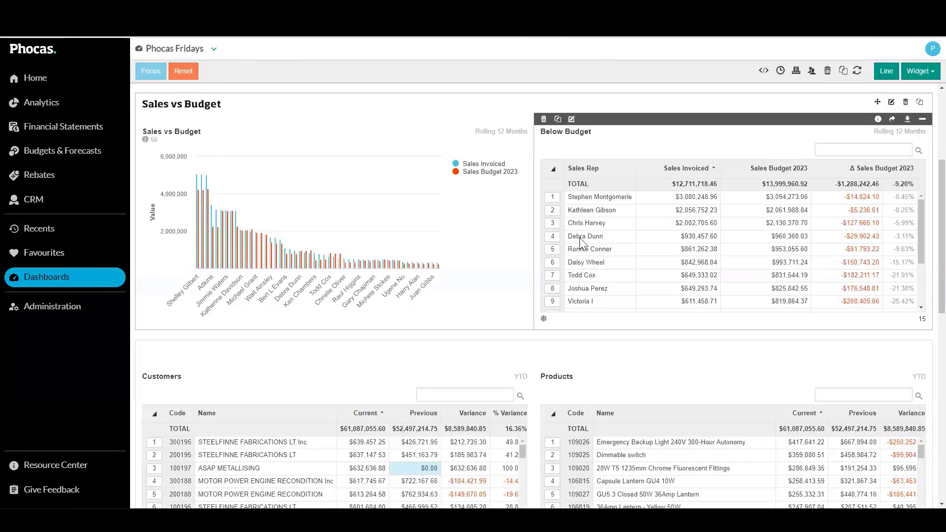
Open the Below Budget widget in its source database and remove the Sales Rep filter there.
click(893, 120)
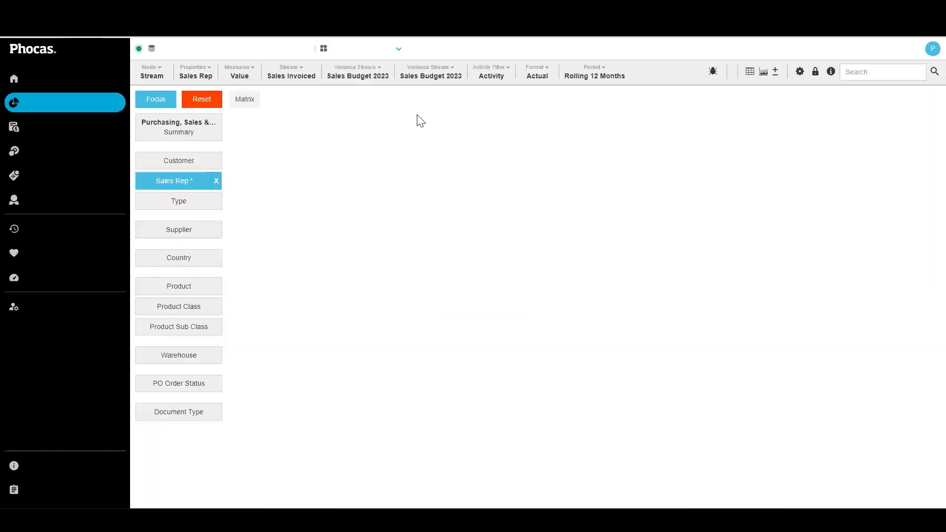
click(130, 48)
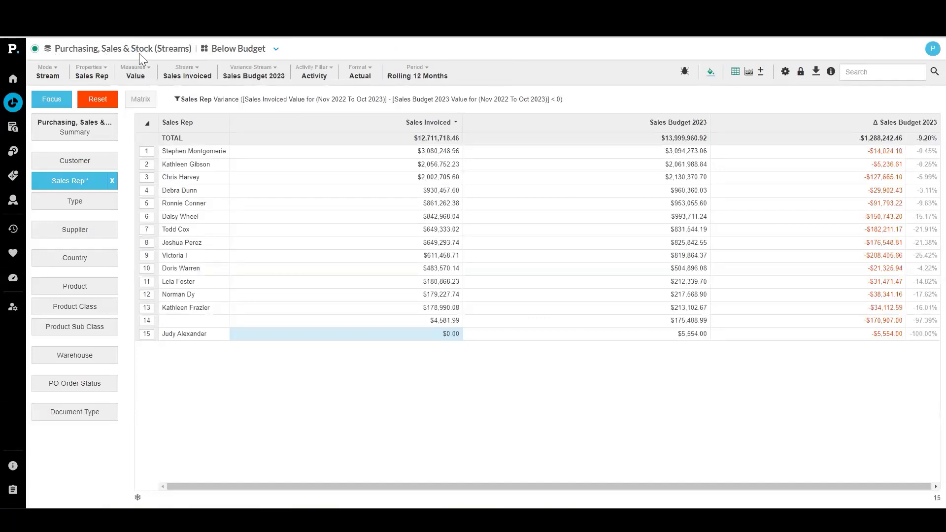
click(112, 180)
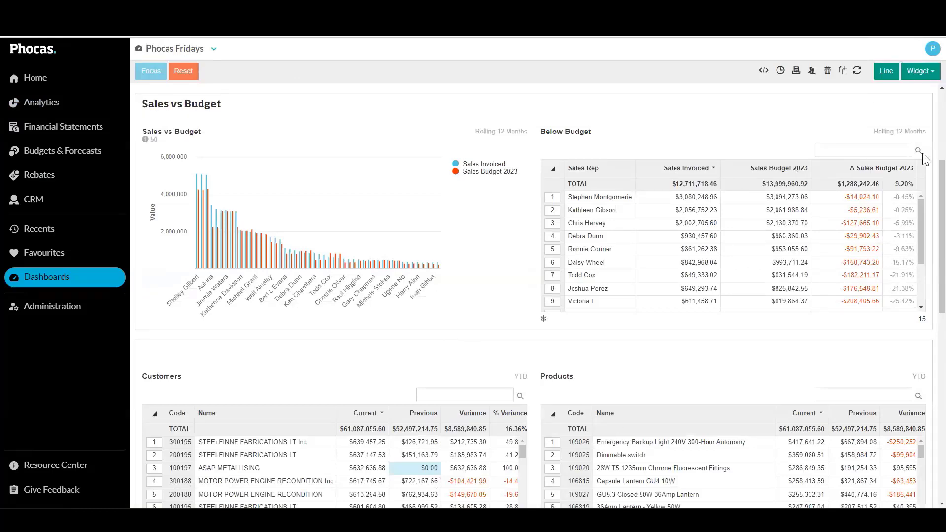
Check the Sales vs Budget chart and focus the whole dashboard on the second sales rep in the Below Budget table.
scroll(925, 182, down, 4)
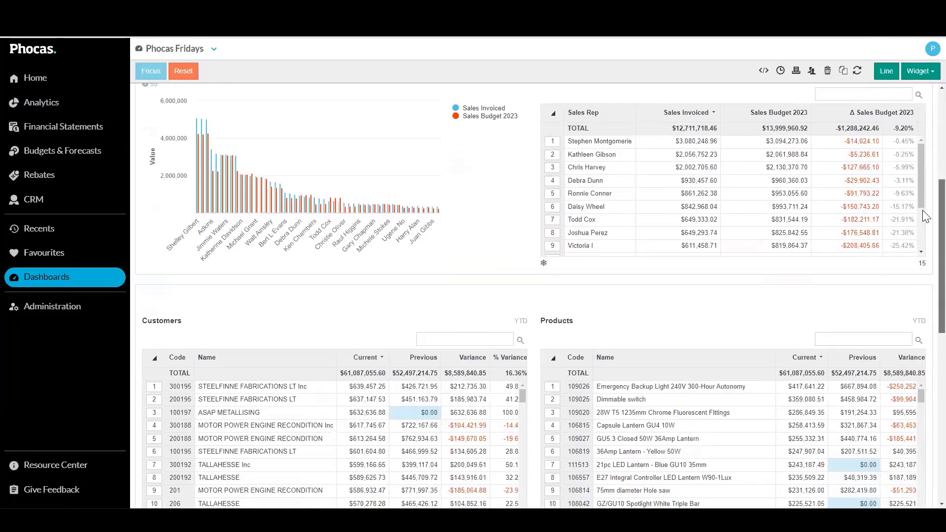
scroll(925, 197, up, 4)
mouse_move(202, 172)
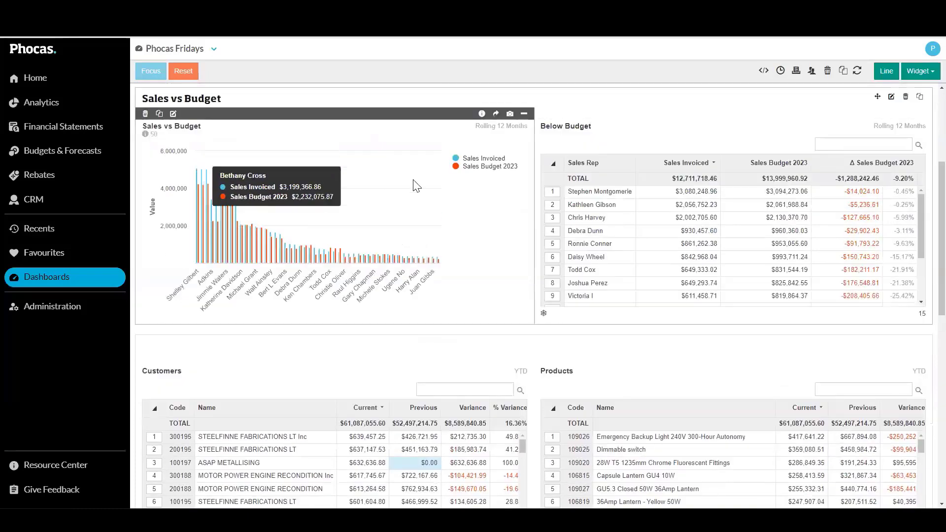
click(550, 207)
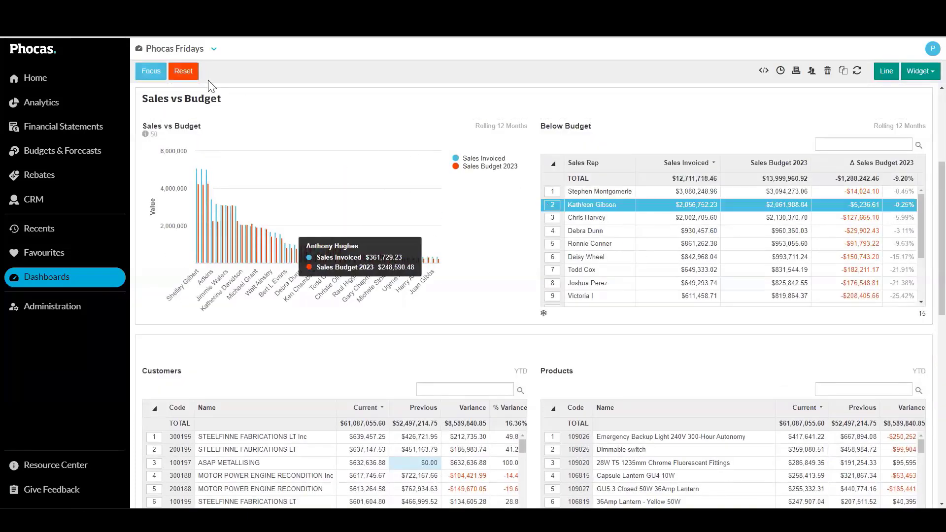
click(150, 71)
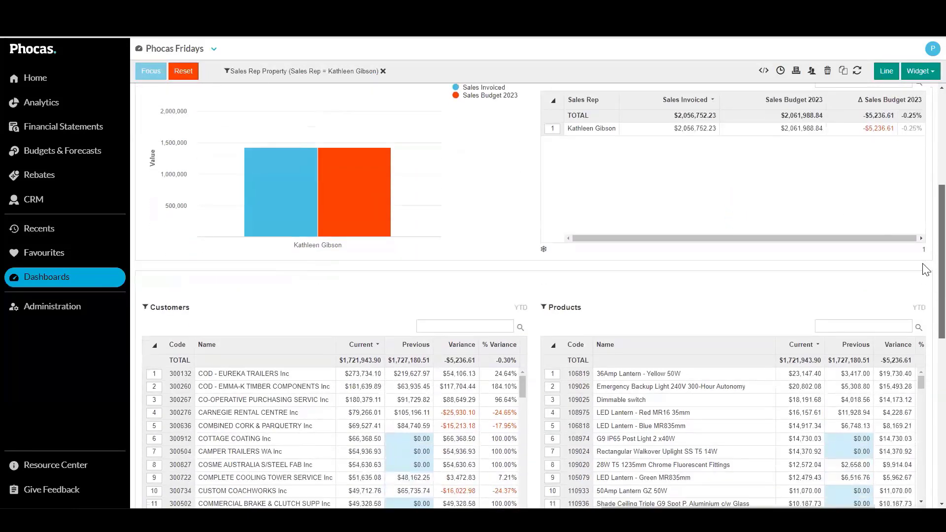
Narrow the dashboard focus to the customer COD - EUREKA TRAILERS Inc from the Customers table.
scroll(923, 268, down, 5)
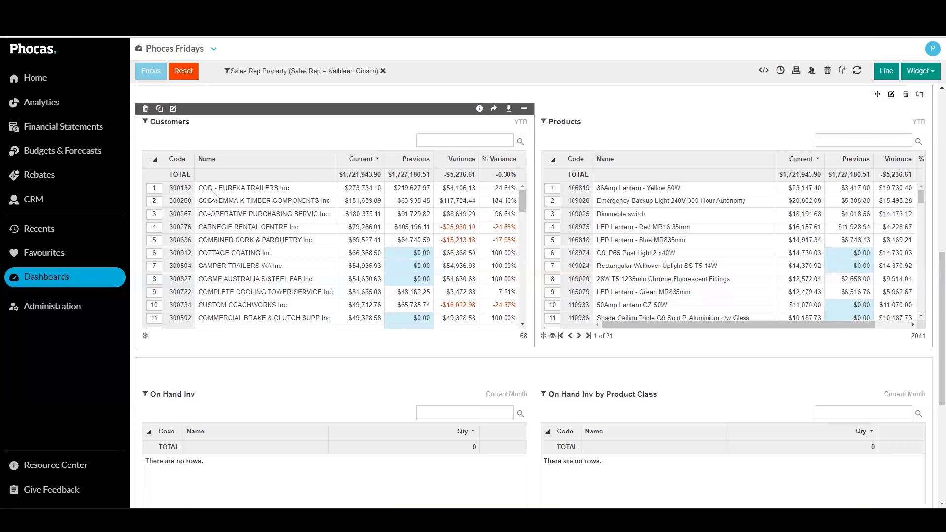
click(155, 188)
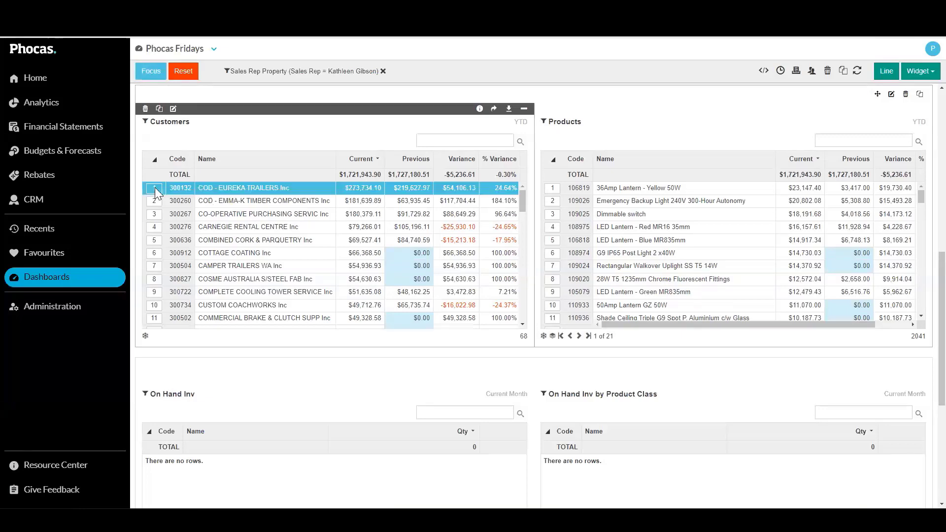
click(153, 74)
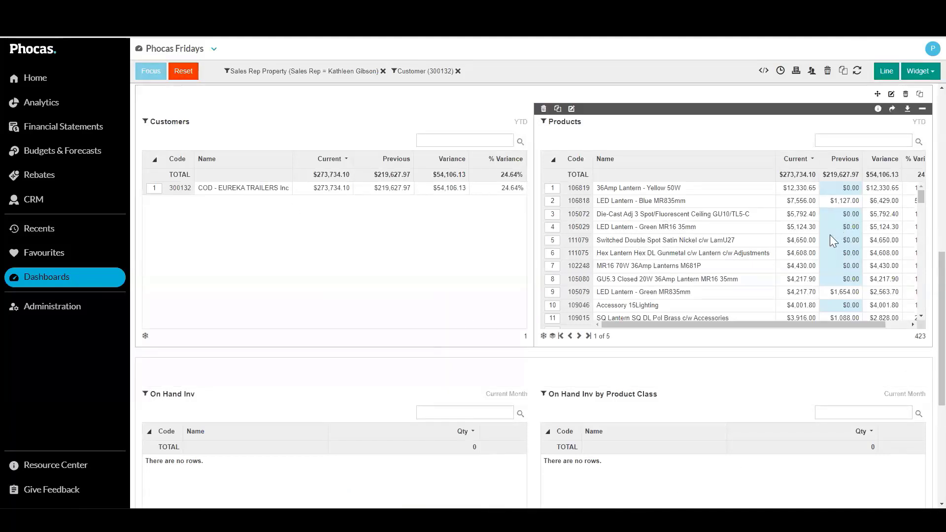
Review the focused Sales vs Budget, Customers and Products widgets and reset the sales rep and customer filters.
scroll(798, 279, up, 5)
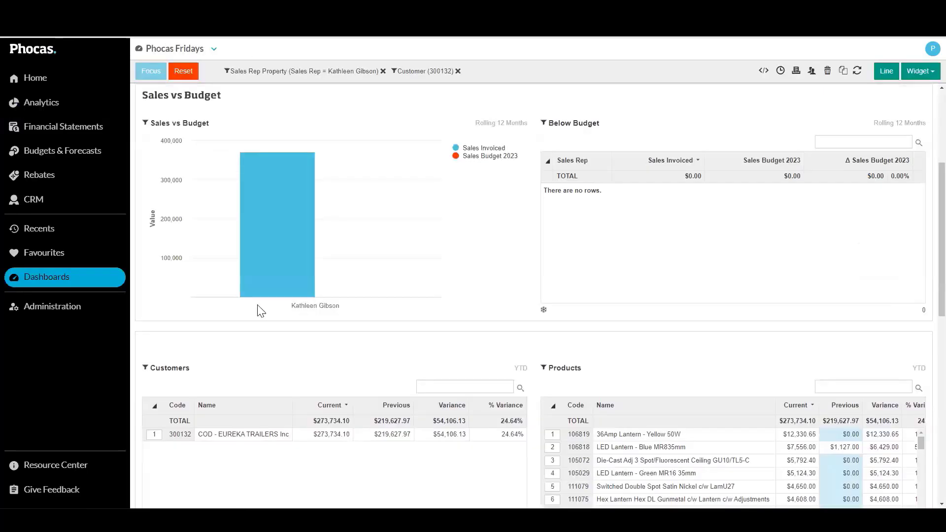
scroll(315, 320, down, 3)
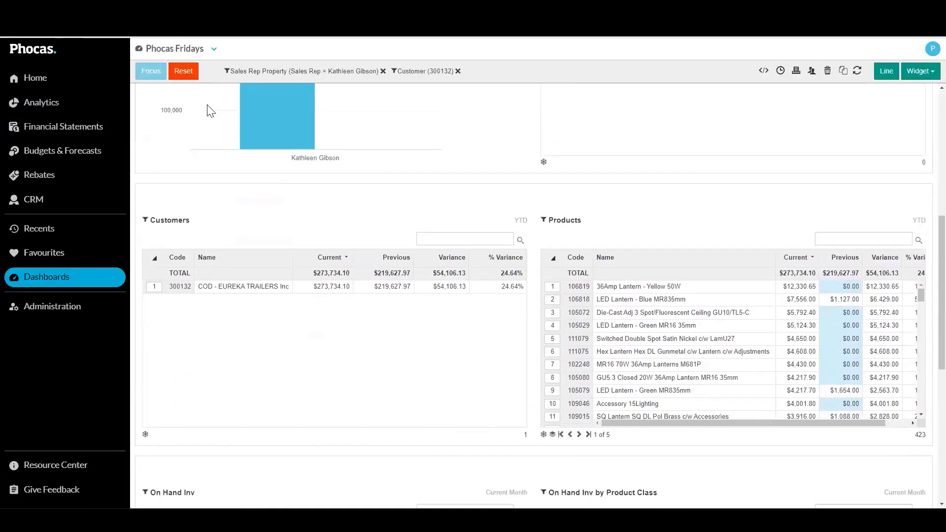
click(190, 71)
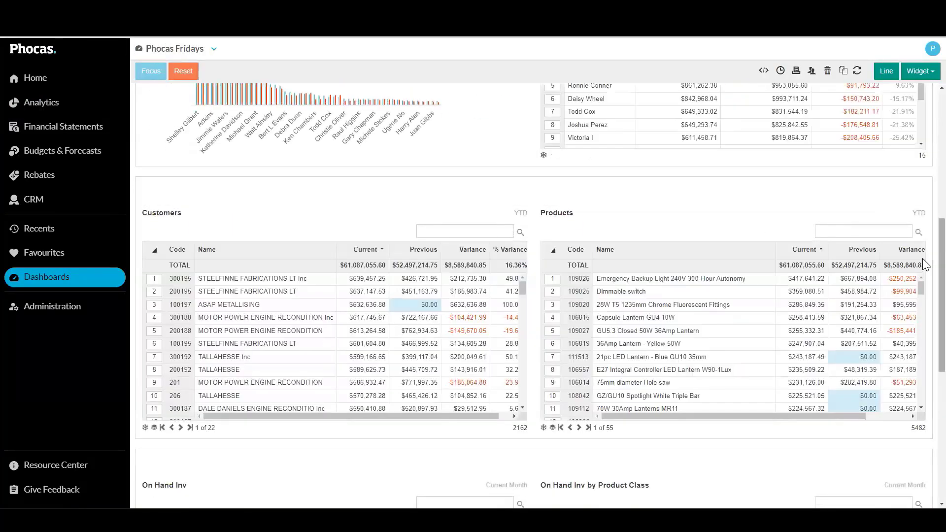
scroll(922, 264, down, 4)
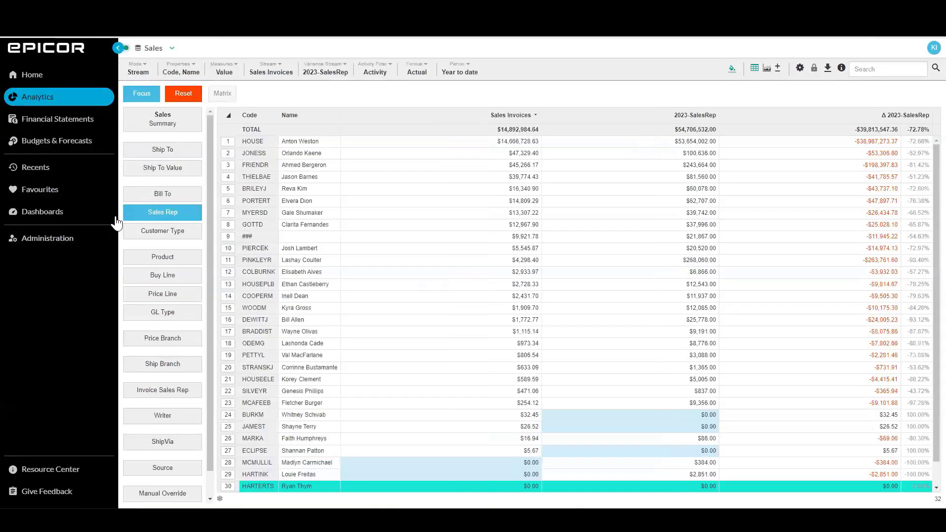
Switch to the Epicor site and open its Phocas Fridays dashboard at the Customers widget.
click(56, 217)
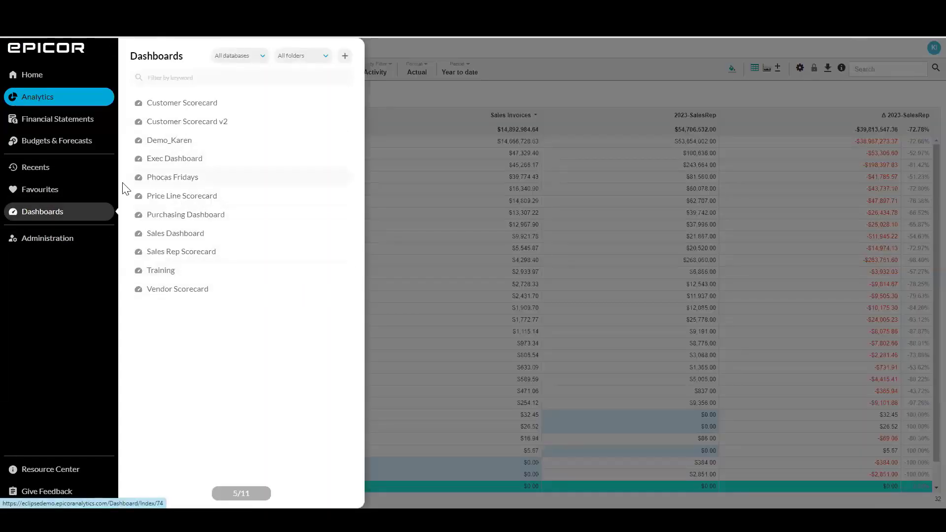
click(71, 215)
click(74, 214)
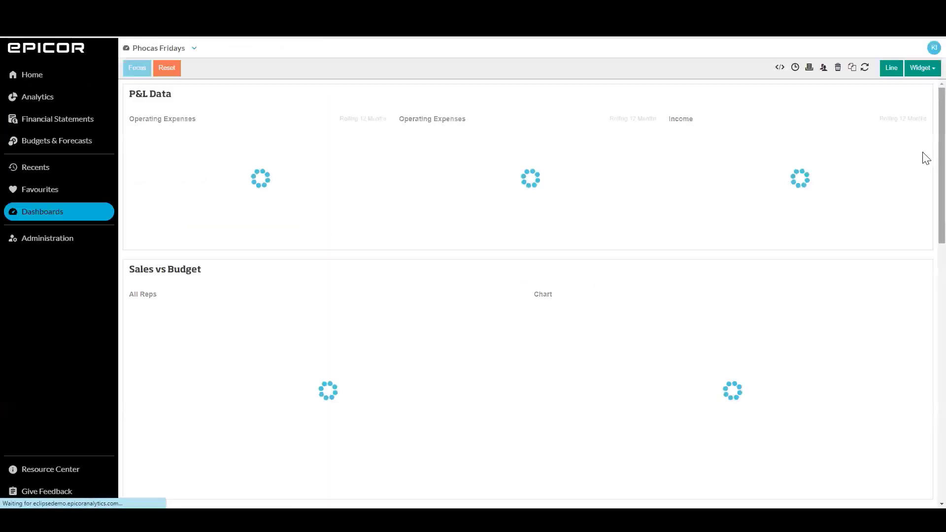
scroll(924, 162, down, 6)
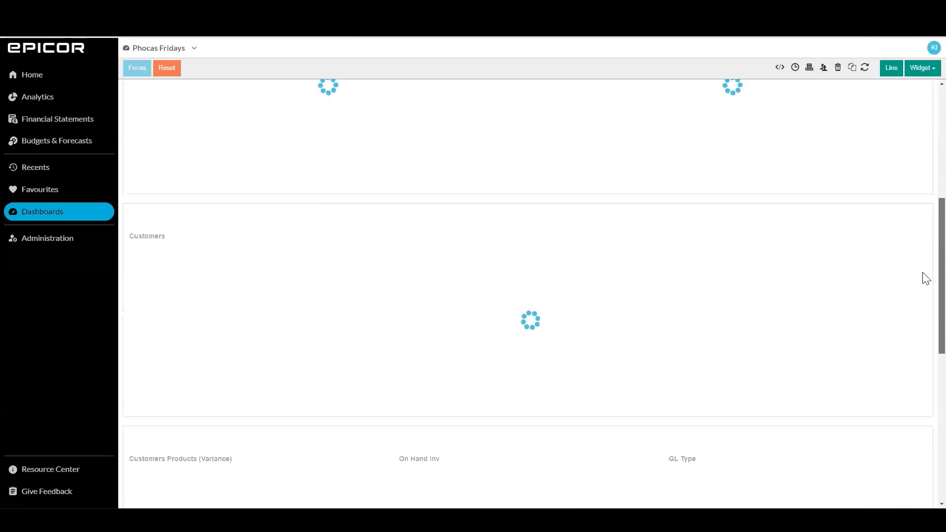
Look through the Customers, Customers Products (Variance), On Hand Inv and GL Type widgets.
scroll(924, 279, down, 3)
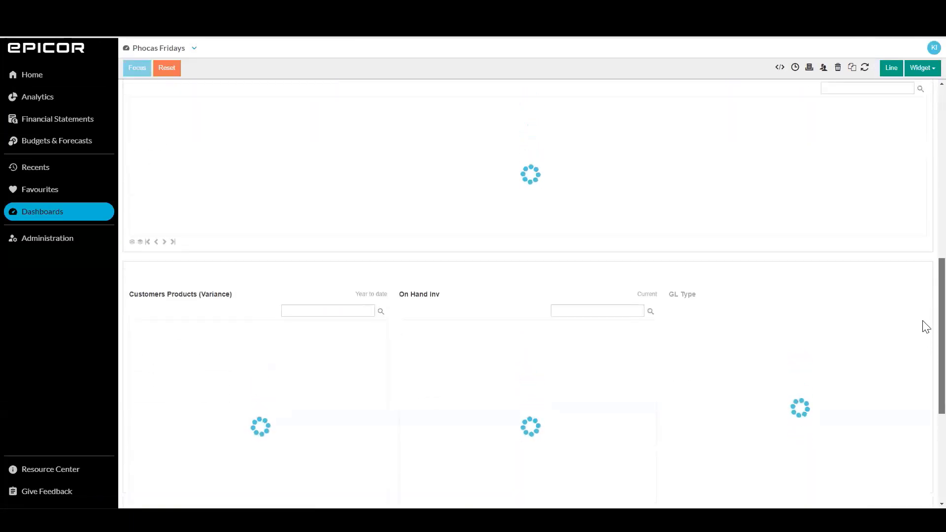
scroll(241, 167, up, 2)
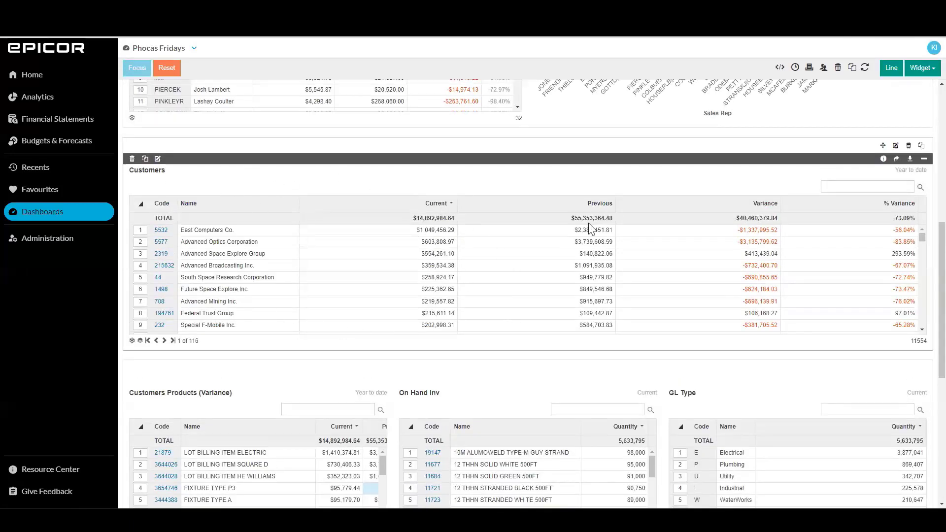
scroll(922, 246, down, 4)
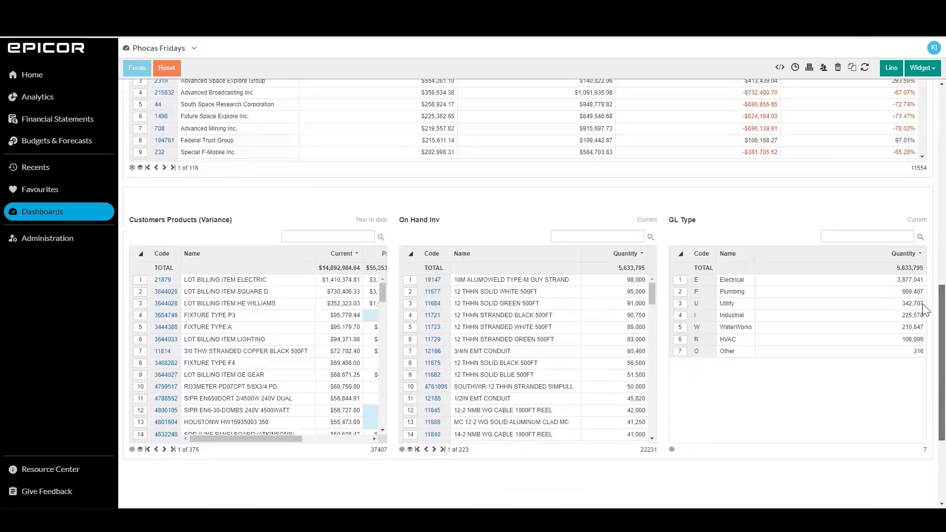
drag(923, 304, 923, 314)
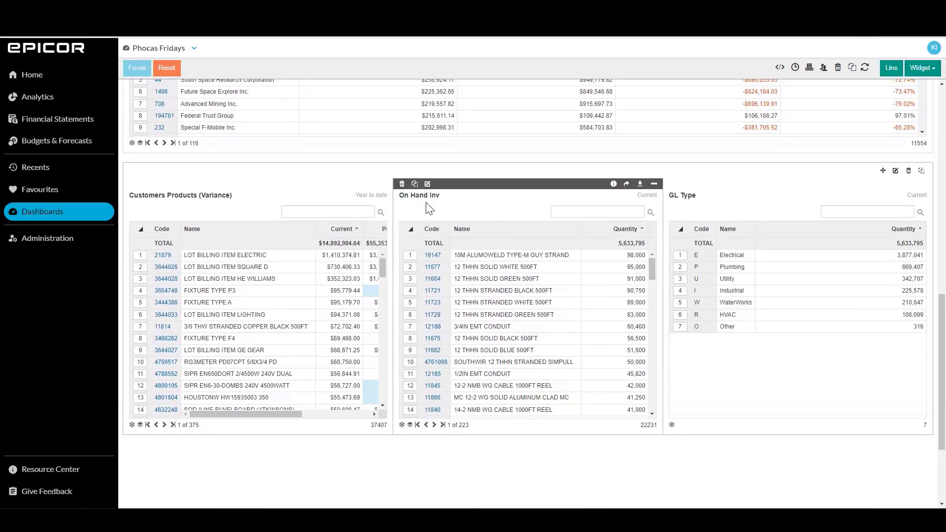
Focus the dashboard on the customer Advanced Optics Corporation and collapse the navigation sidebar.
scroll(232, 168, up, 2)
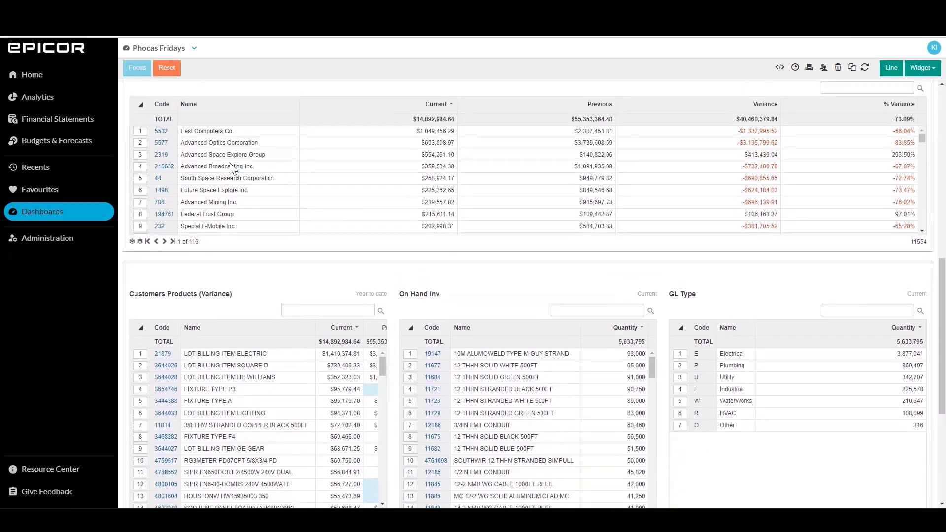
click(148, 144)
click(137, 68)
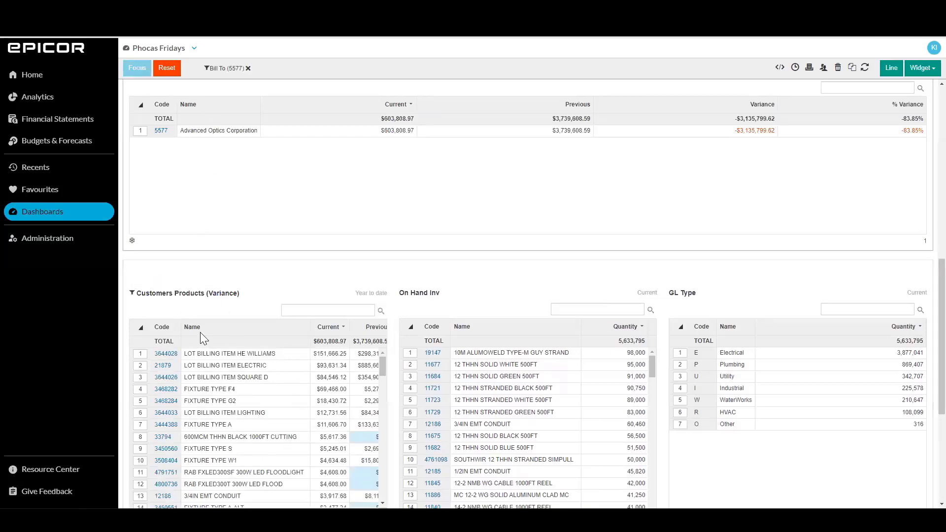
scroll(923, 340, down, 3)
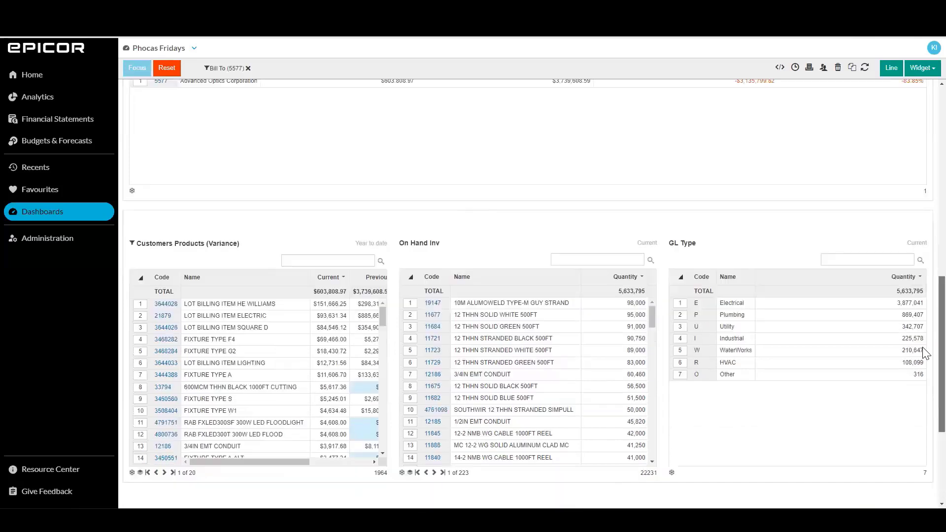
click(118, 49)
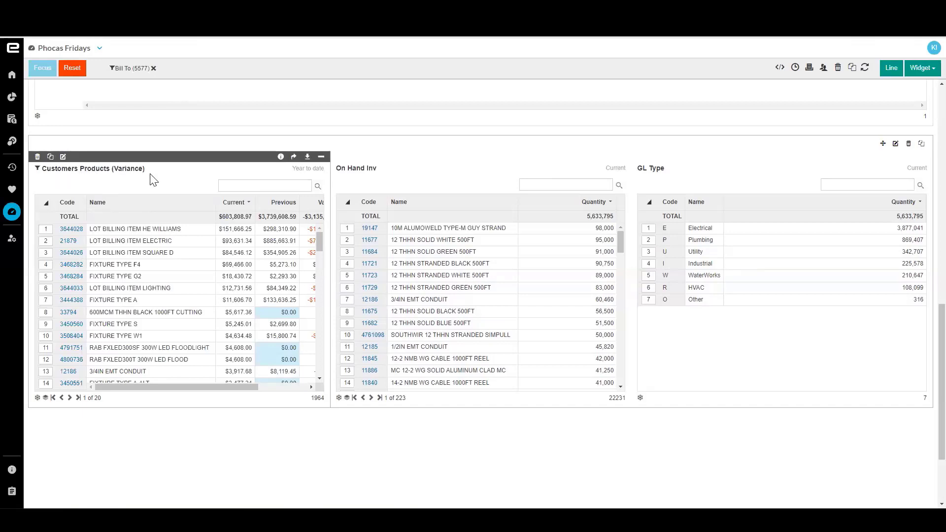
Sort Customers Products (Variance) by Previous and focus the dashboard on product 21879, LOT BILLING ITEM ELECTRIC.
drag(145, 386, 194, 386)
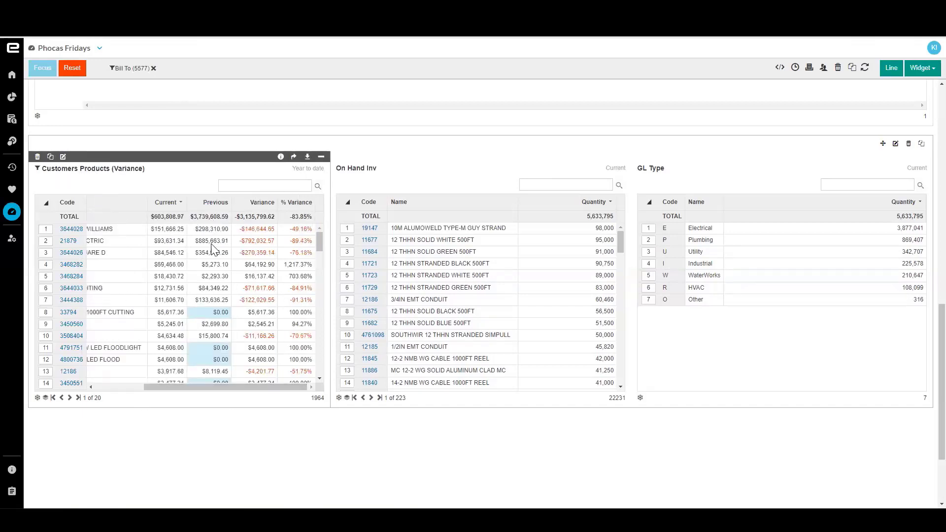
click(213, 203)
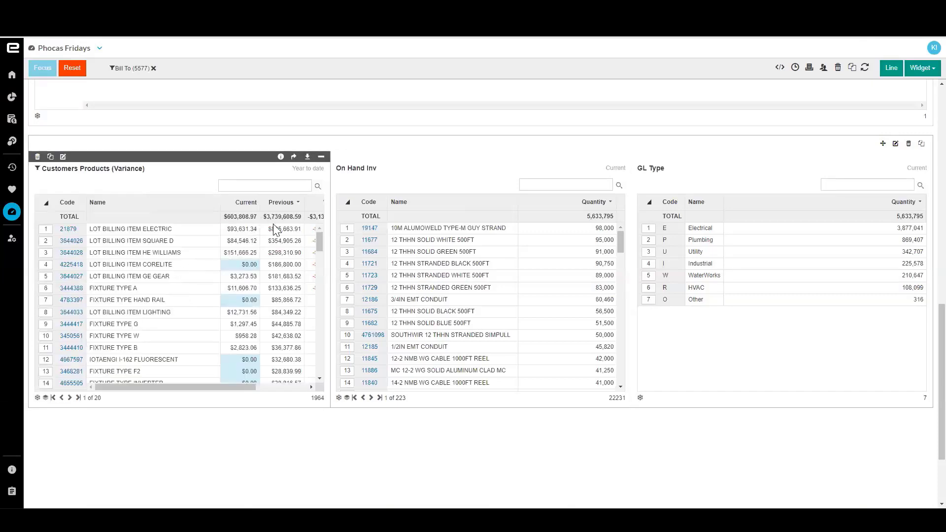
click(45, 229)
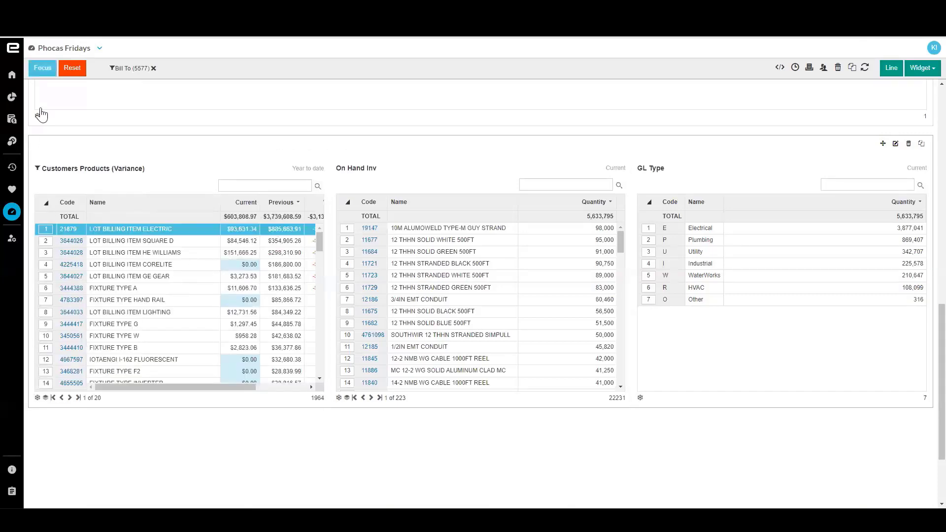
click(35, 70)
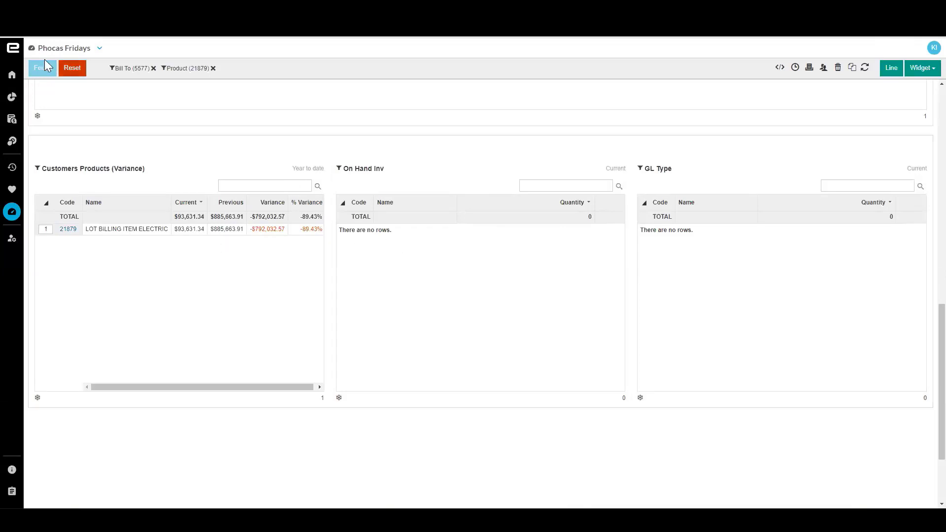
Reset the customer and product filters and review the unfiltered widgets back up to the P&L Data cards.
click(62, 72)
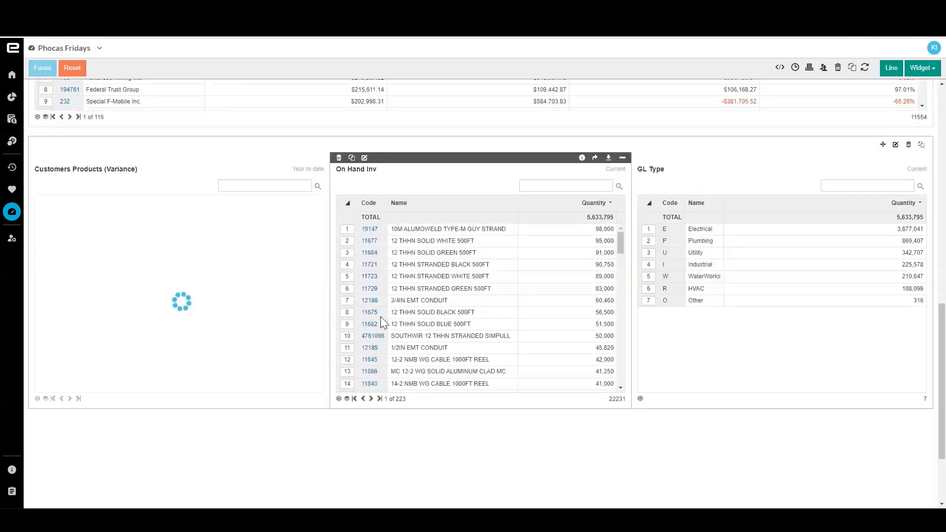
scroll(412, 321, up, 5)
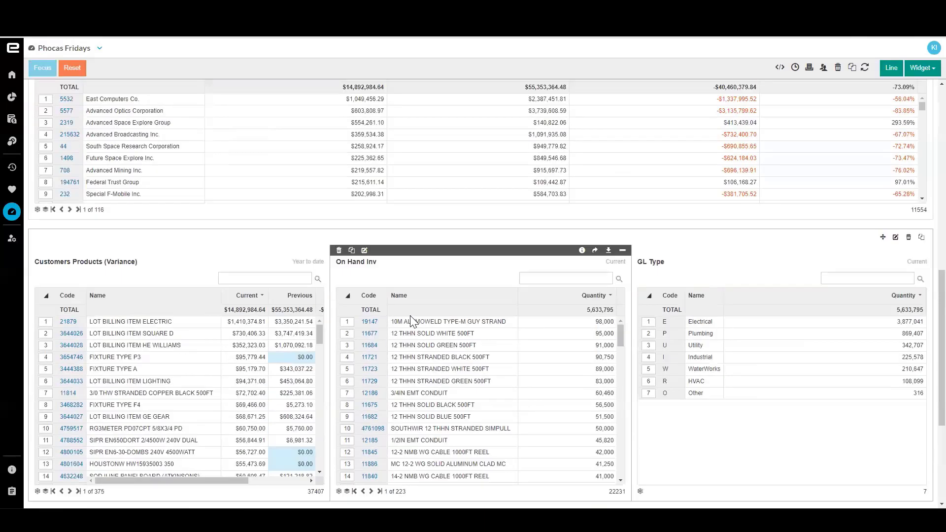
scroll(413, 321, down, 3)
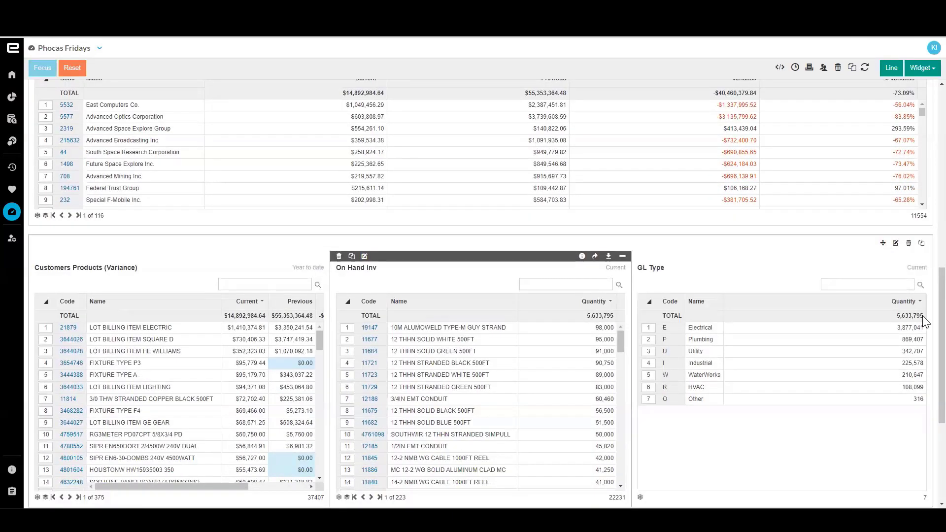
scroll(924, 345, up, 10)
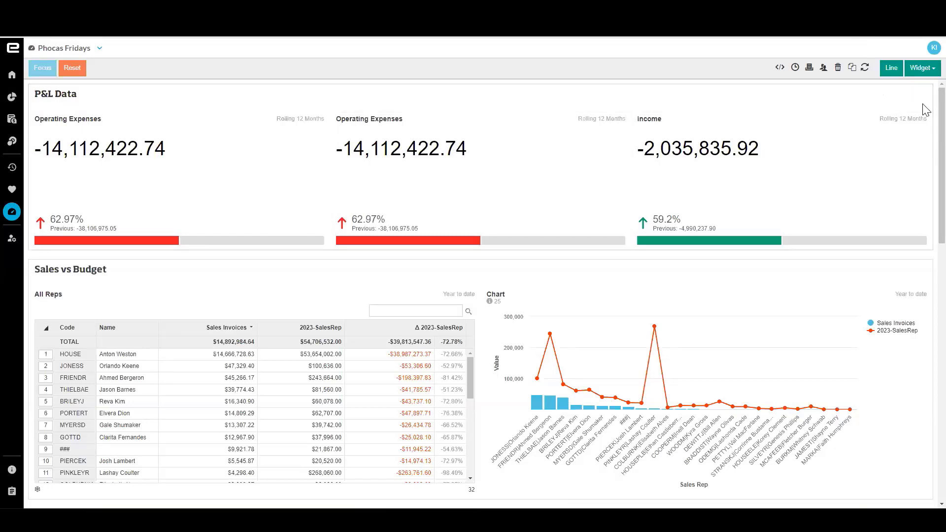
Open the All Reps widget's query in Analytics, reset it and set its mode to Total.
scroll(924, 128, down, 3)
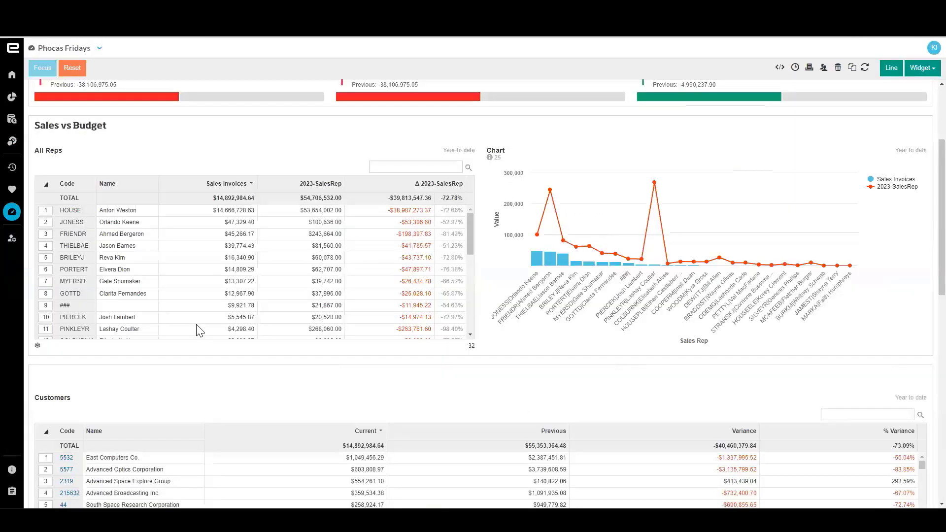
scroll(196, 324, up, 3)
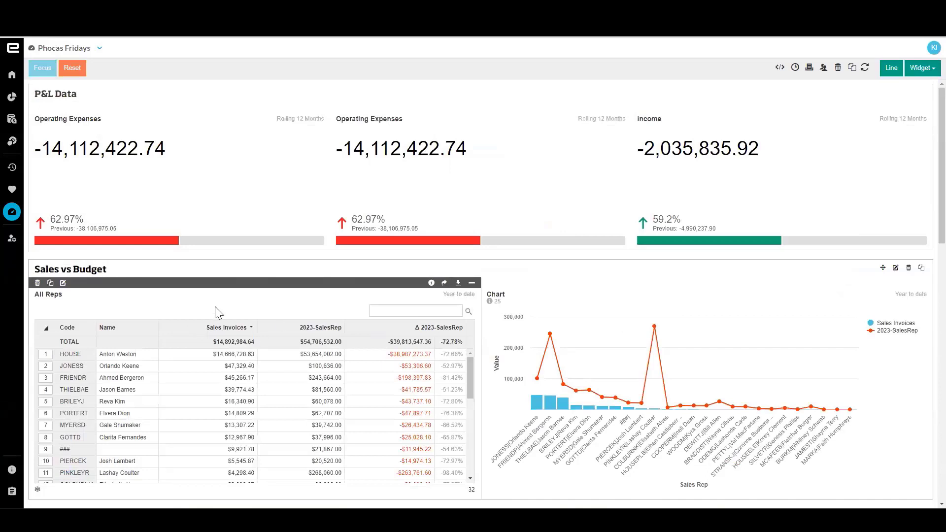
click(444, 284)
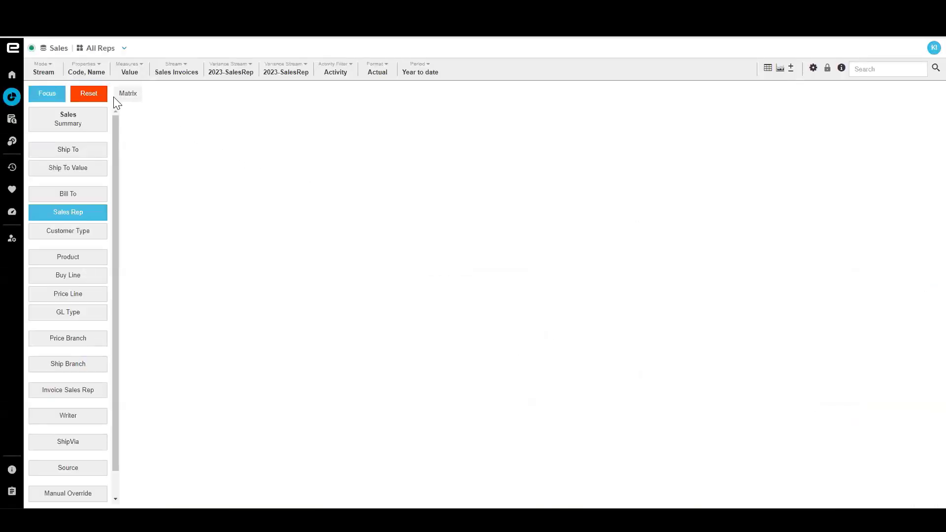
click(91, 94)
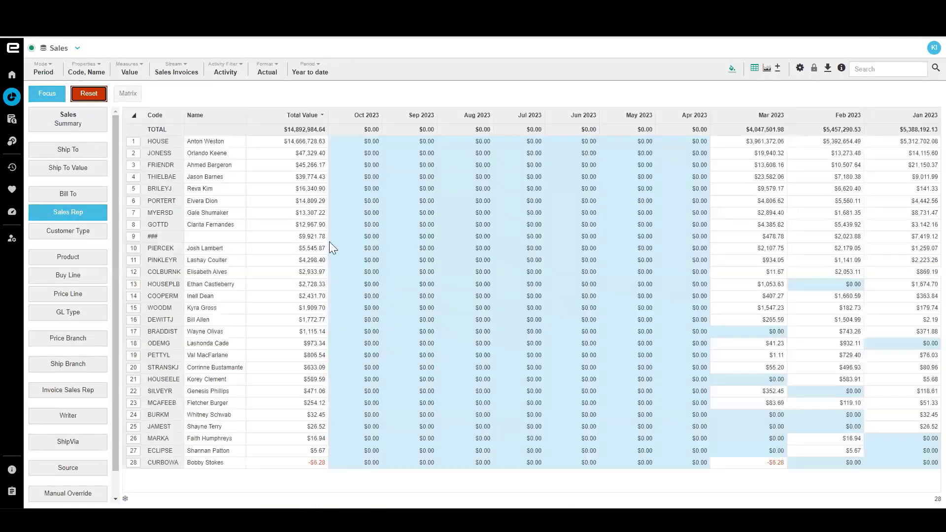
click(44, 69)
click(65, 173)
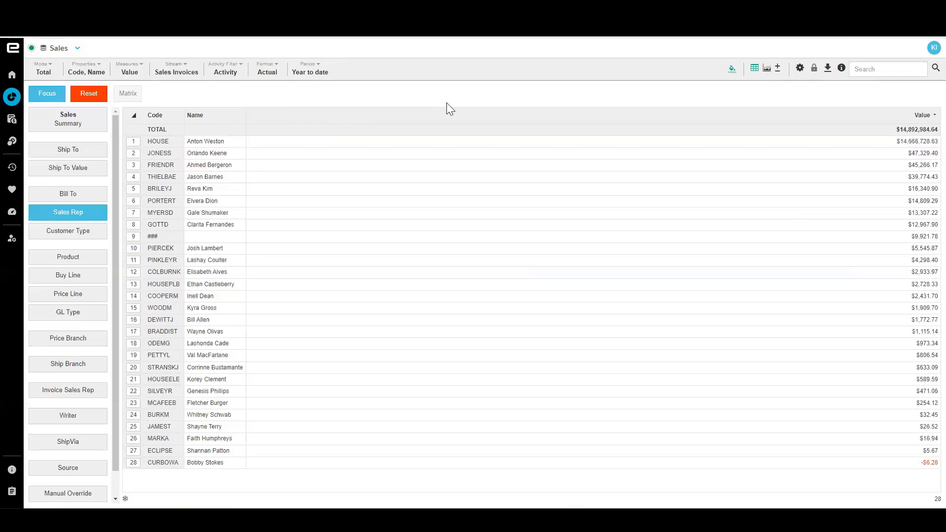
Return to the Phocas Fridays dashboard and add a new empty line below the existing widgets.
click(296, 15)
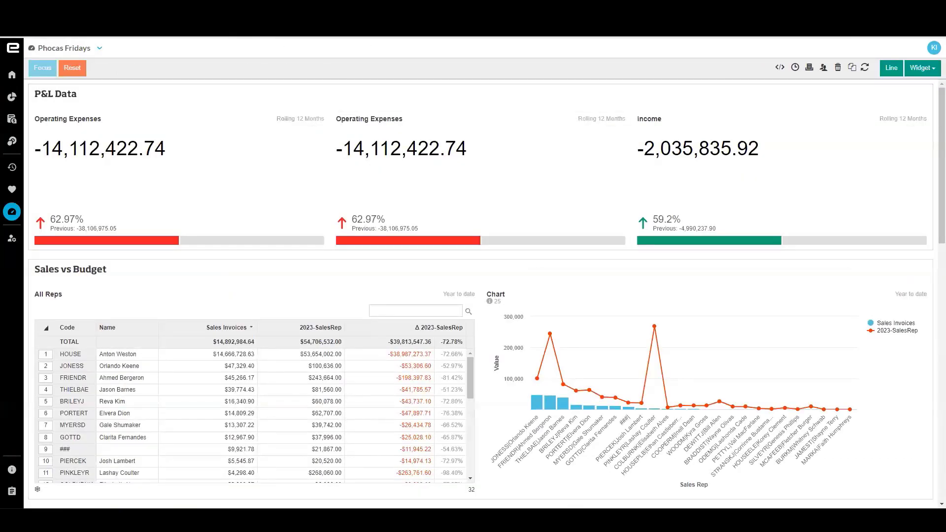
click(355, 14)
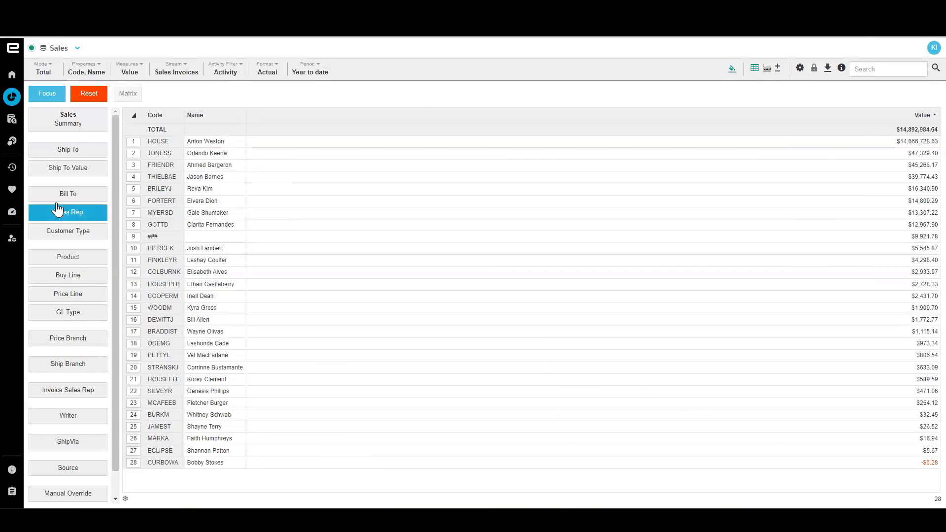
click(236, 17)
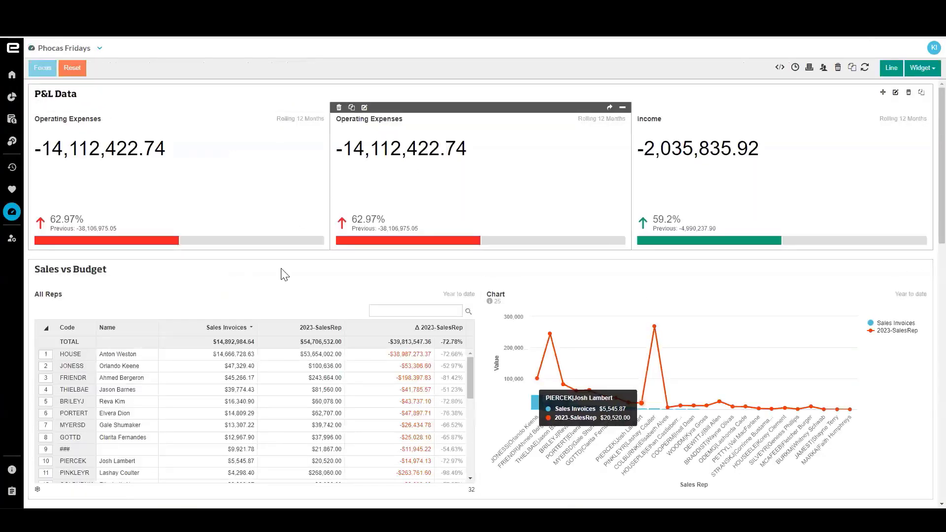
scroll(924, 351, down, 3)
scroll(924, 351, down, 9)
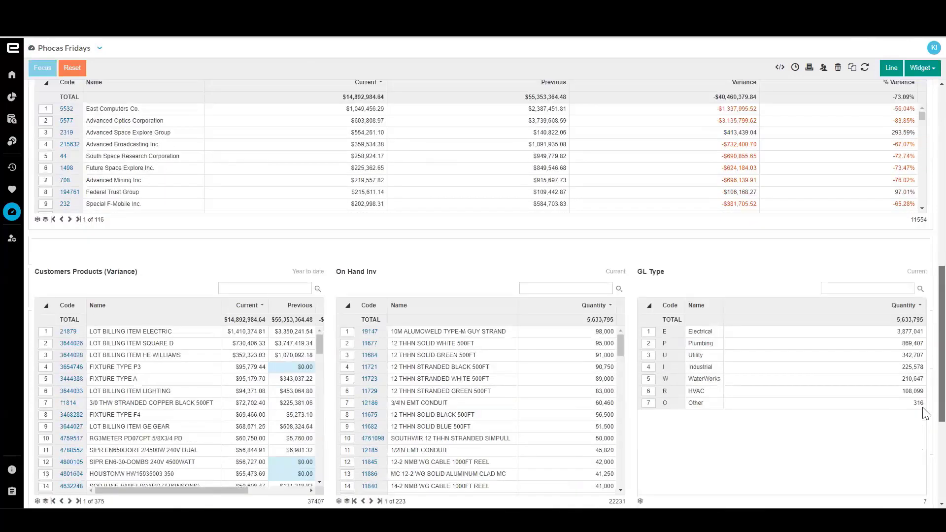
click(891, 73)
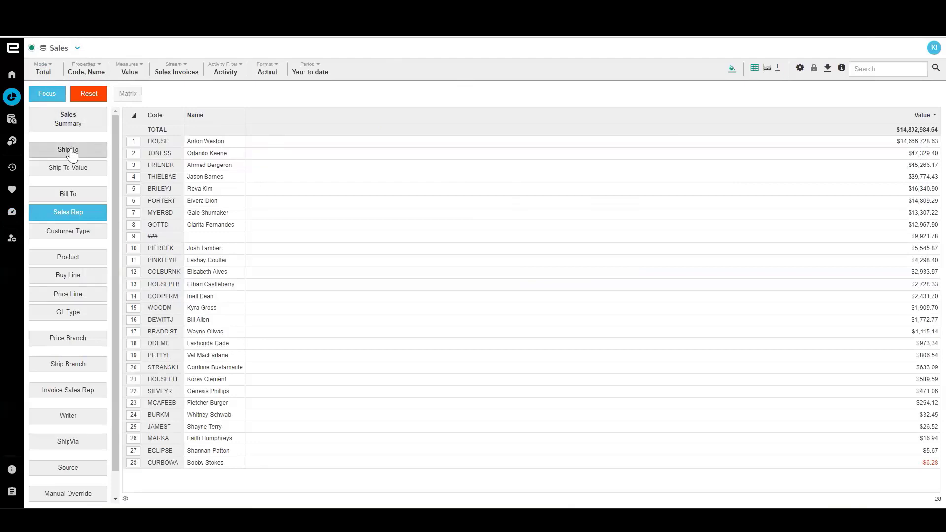
In the Sales analysis, list values by Bill To and focus on the first 15 customers, East Computers Co. to Western High-Technologies Corp.
click(73, 193)
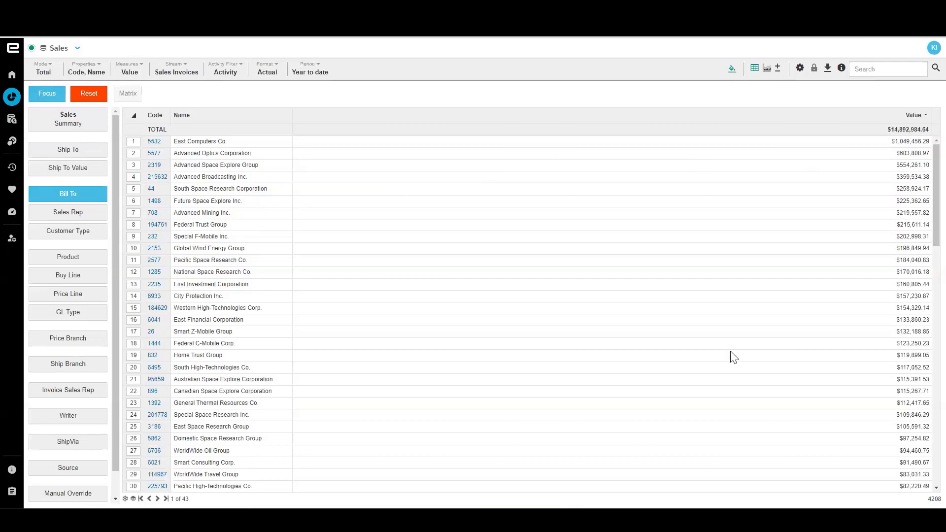
drag(134, 141, 136, 309)
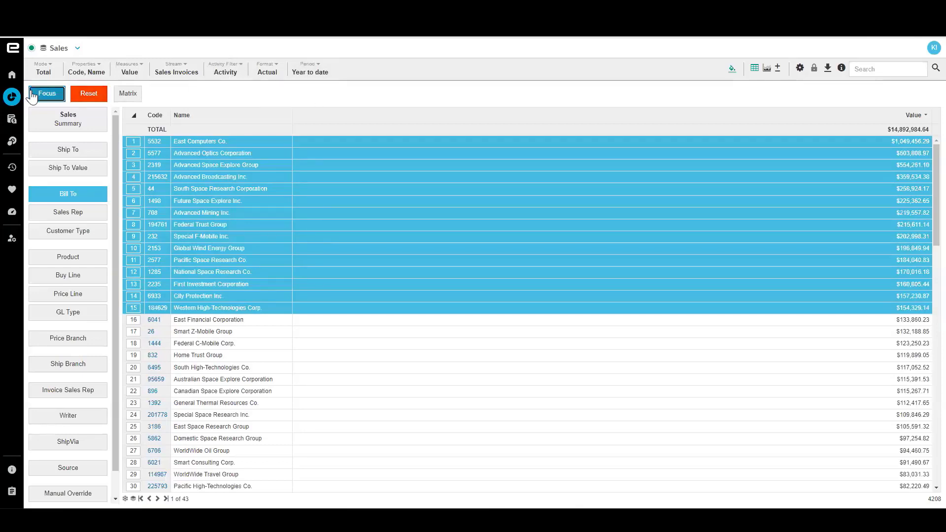
click(49, 94)
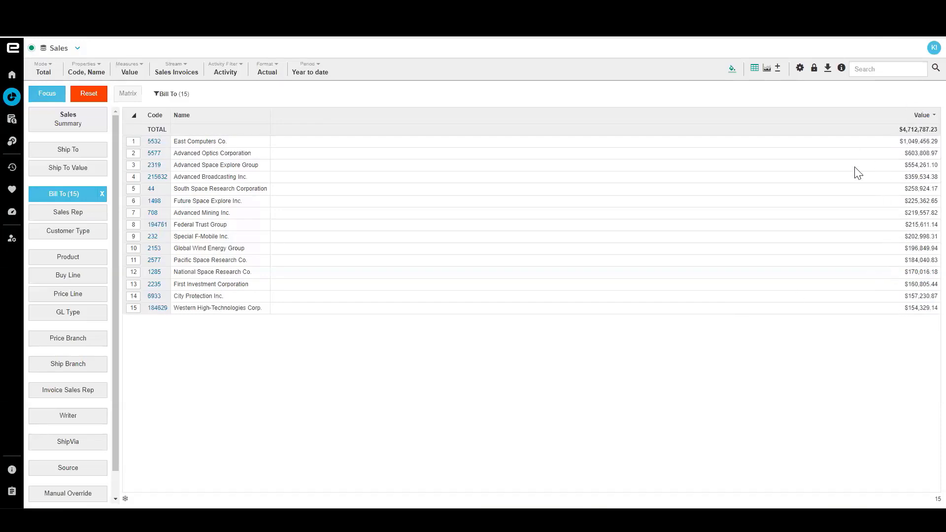
Highlight and unhighlight Western High-Technologies Corp. in the focused list, and remove the Bill To filter.
click(134, 309)
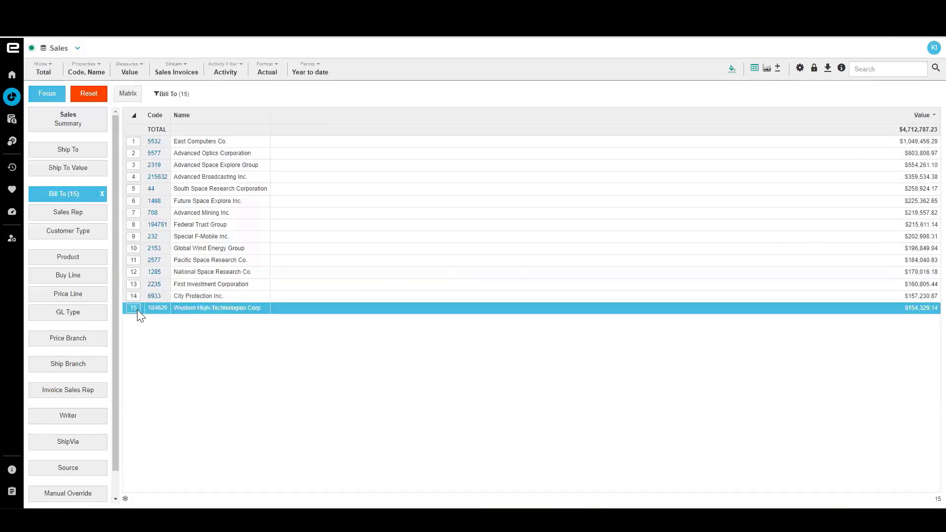
click(134, 309)
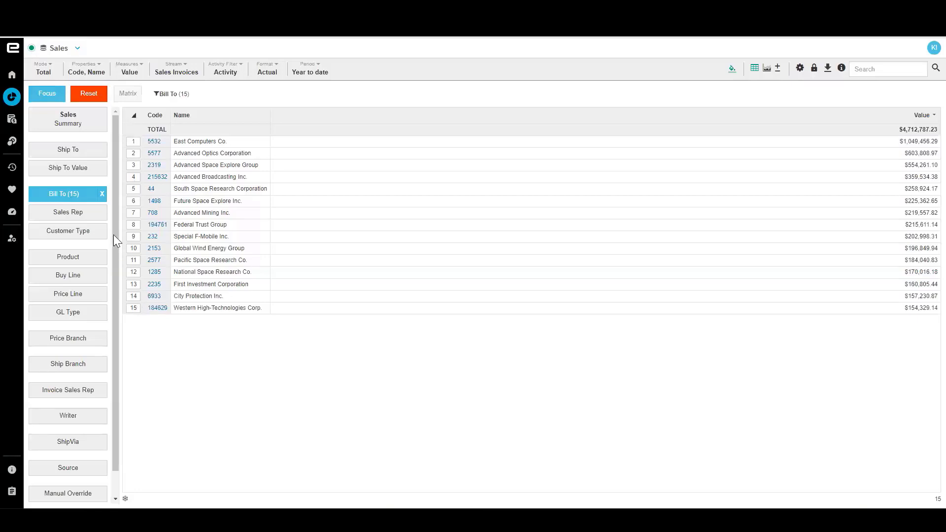
click(102, 194)
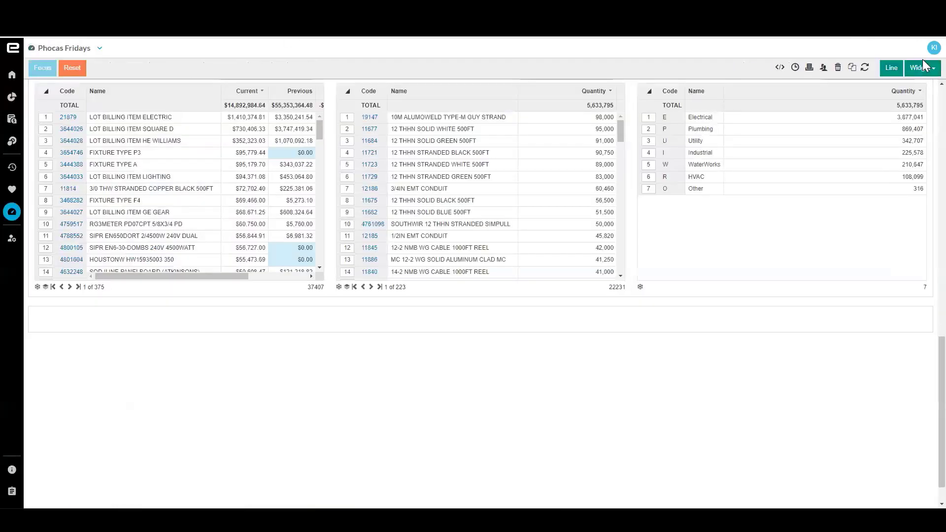
Add a new query widget on a new line of the Phocas Fridays dashboard and name it Top 15.
click(926, 71)
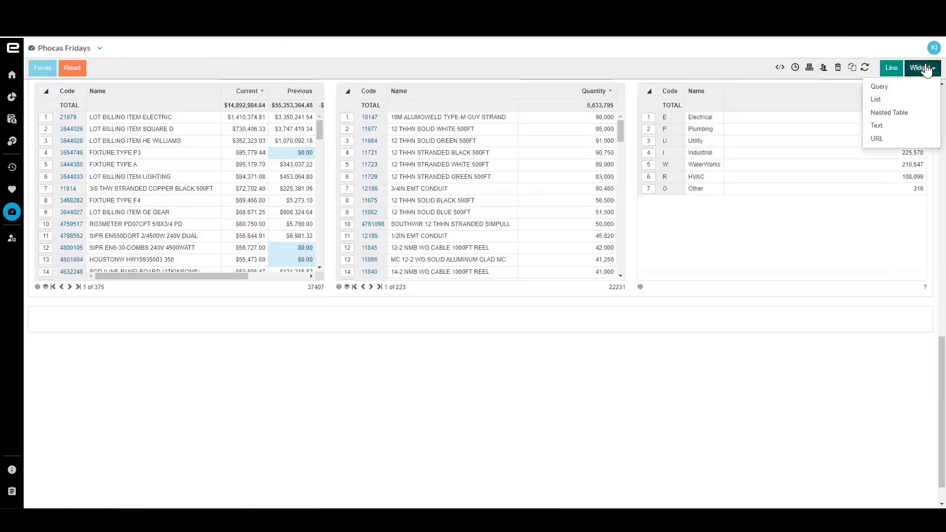
click(889, 86)
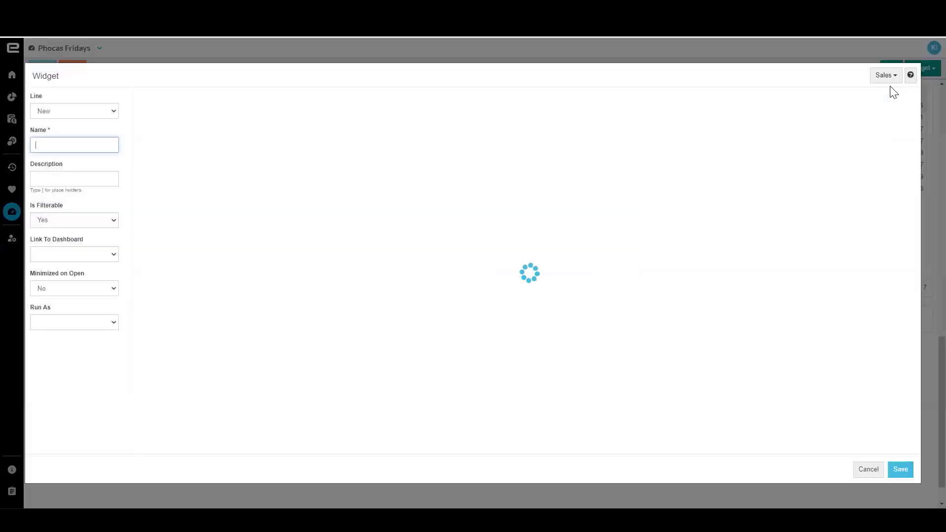
click(100, 143)
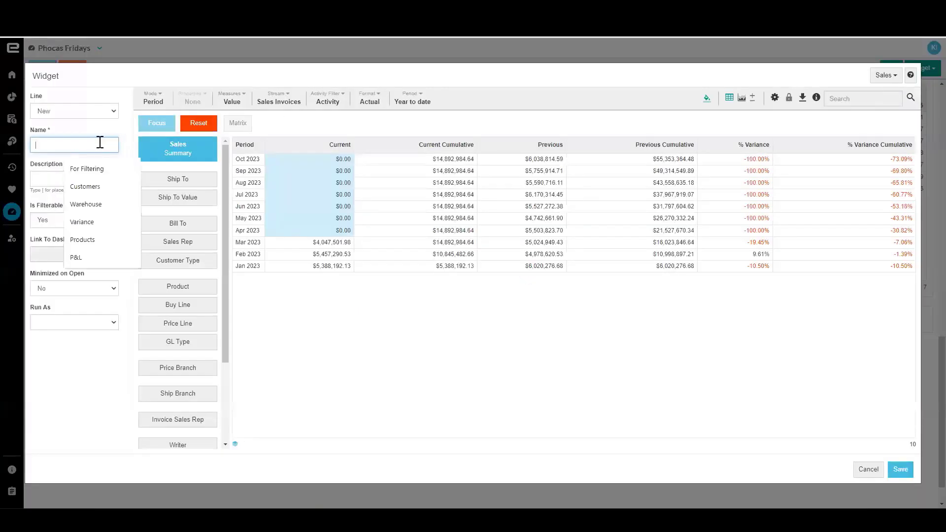
text(Top 15)
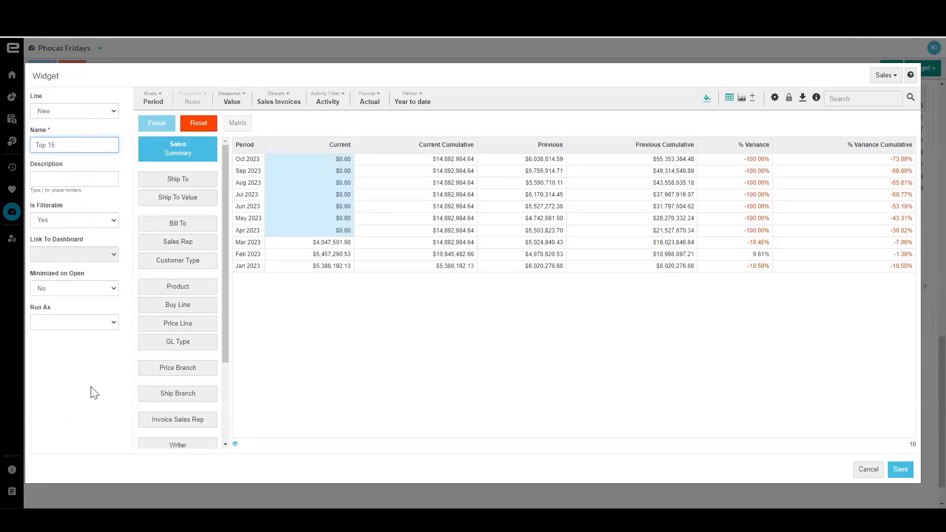
List the Top 15 widget's sales by Bill To and limit its rows to the top 15.
click(179, 224)
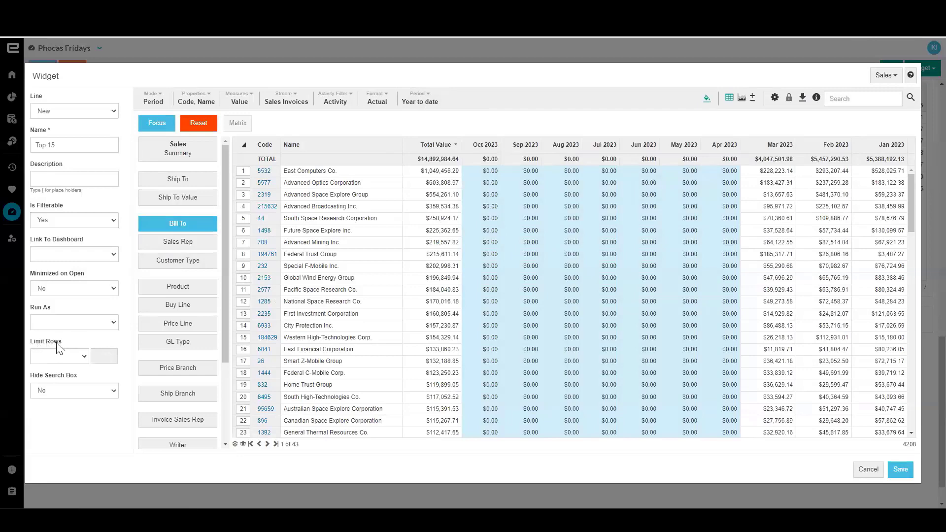
click(55, 357)
click(43, 377)
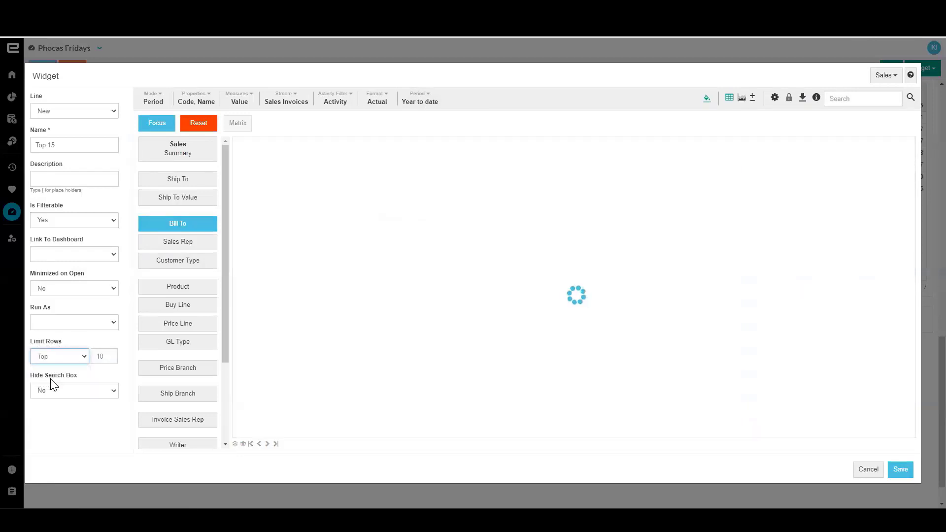
click(98, 358)
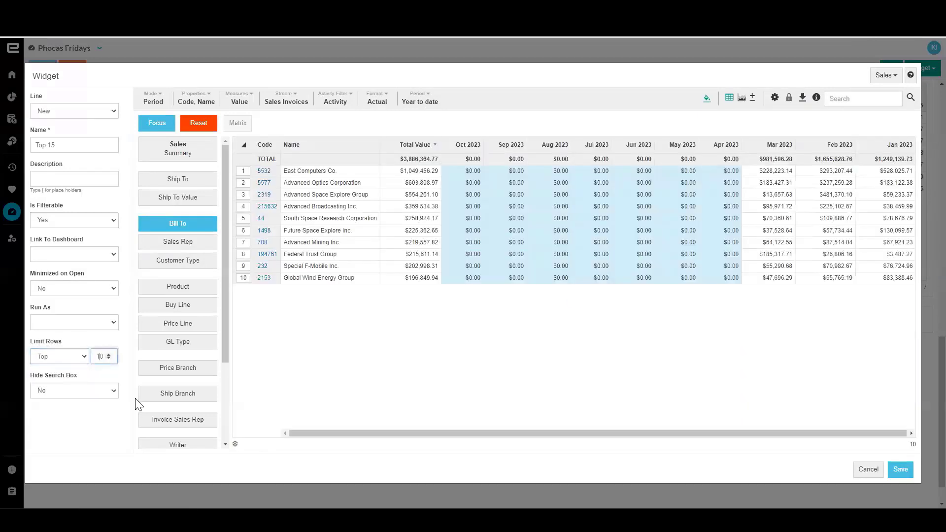
key(BackSpace)
text(5)
click(390, 388)
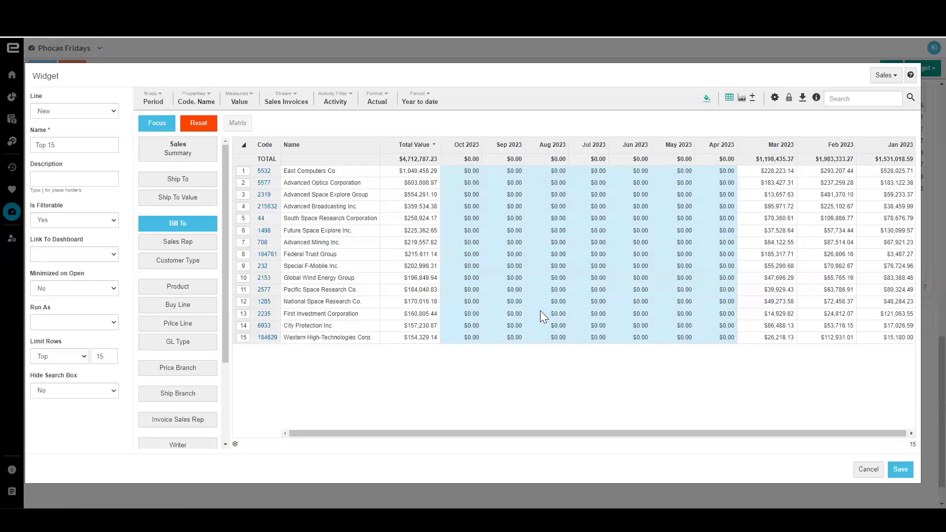
Set the mode of the Top 15 widget's query to Total.
click(246, 338)
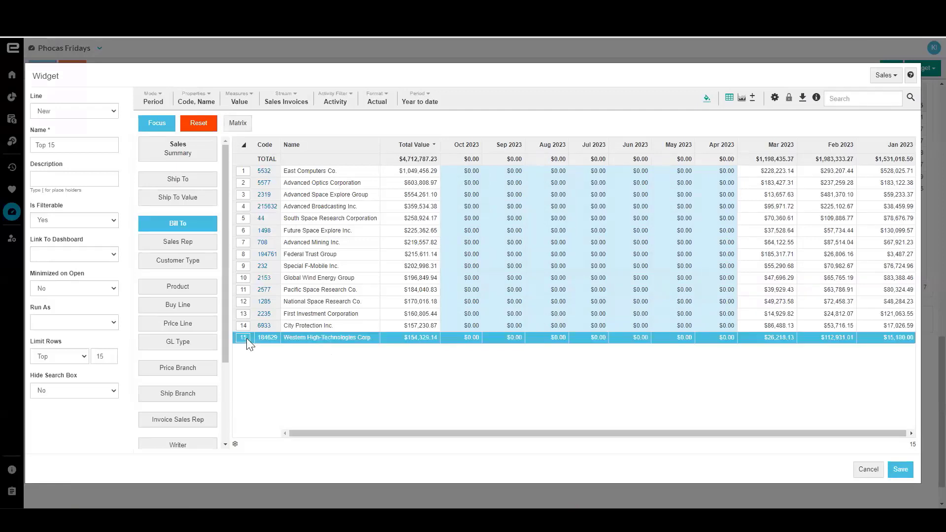
click(246, 338)
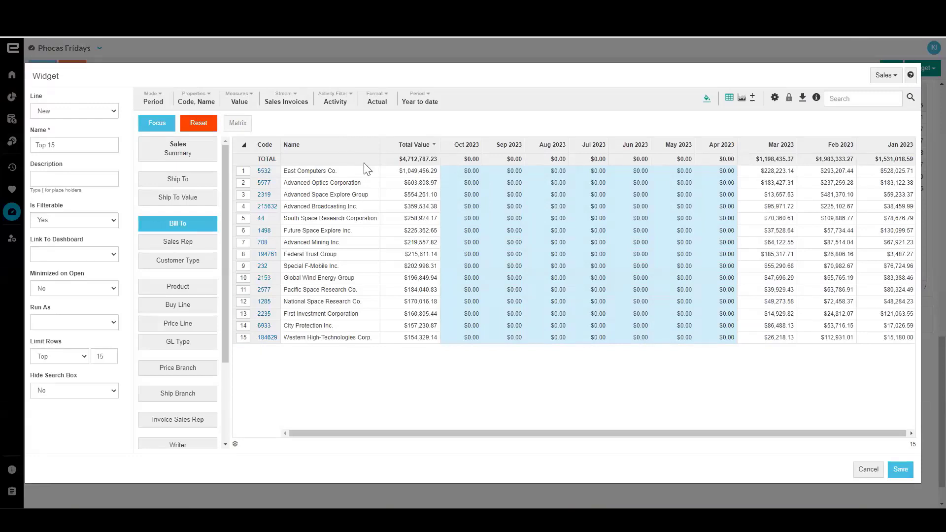
click(153, 101)
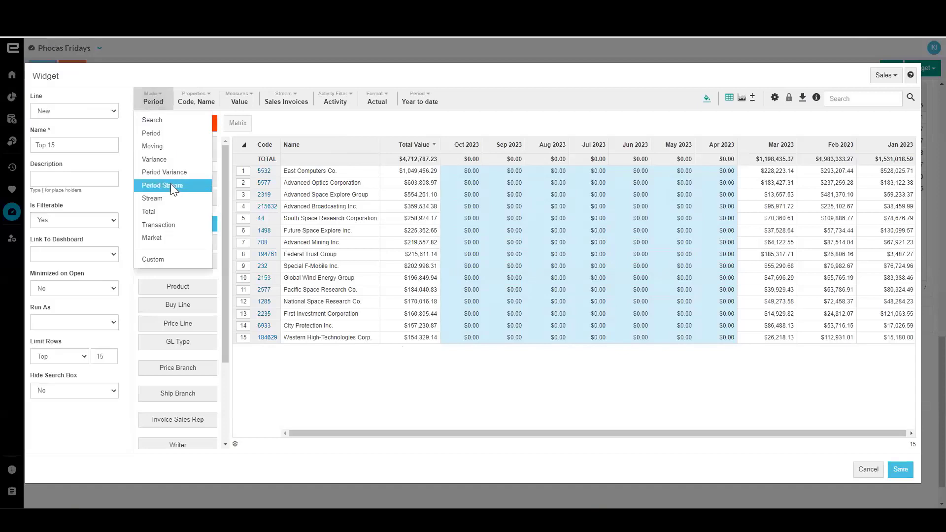
click(162, 211)
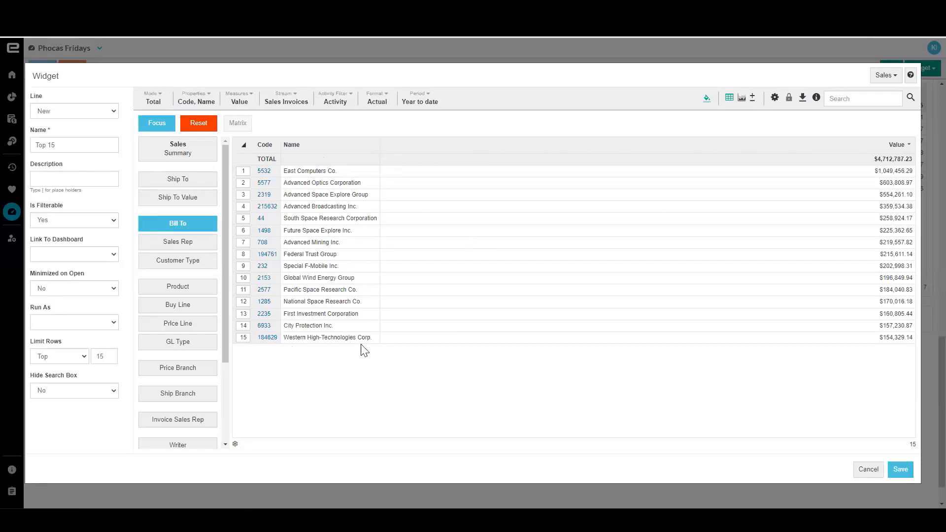
Build a matrix with all 15 Bill To customers as columns and Buy Line as rows, and save the Top 15 widget.
click(244, 145)
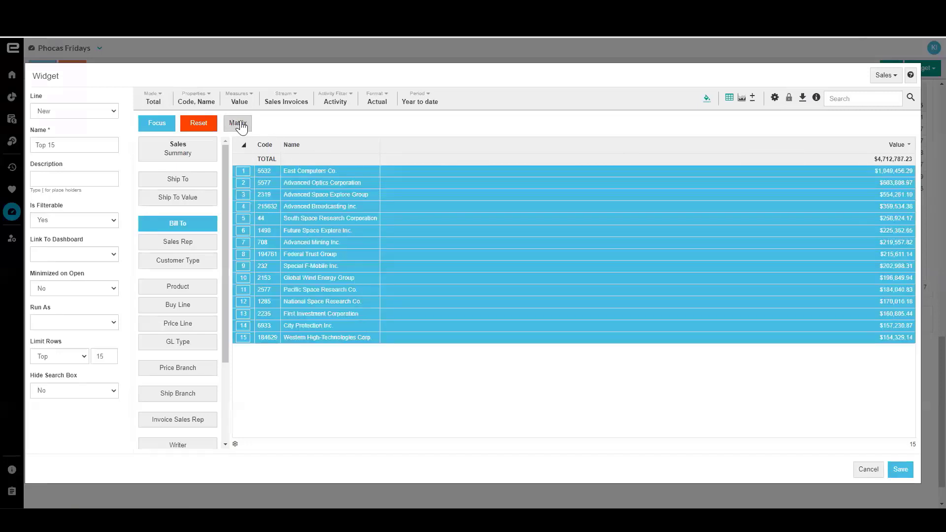
click(241, 124)
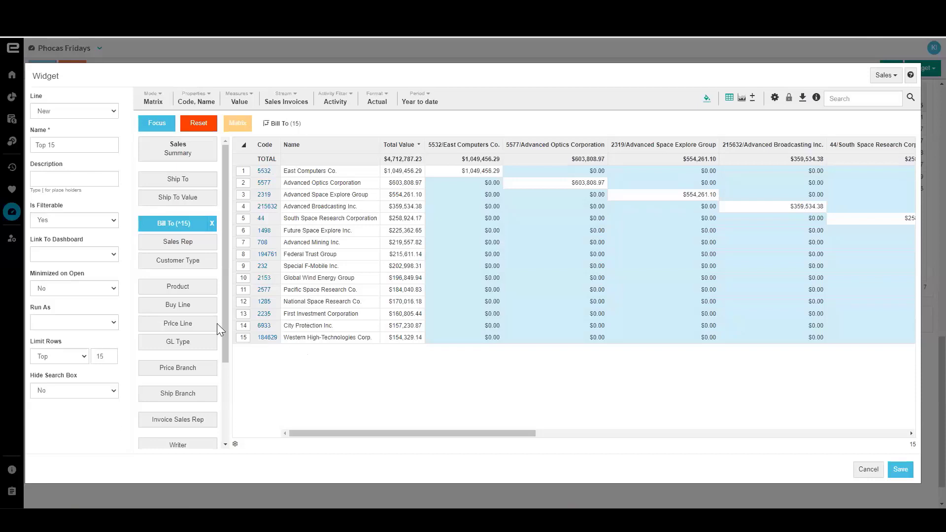
click(172, 306)
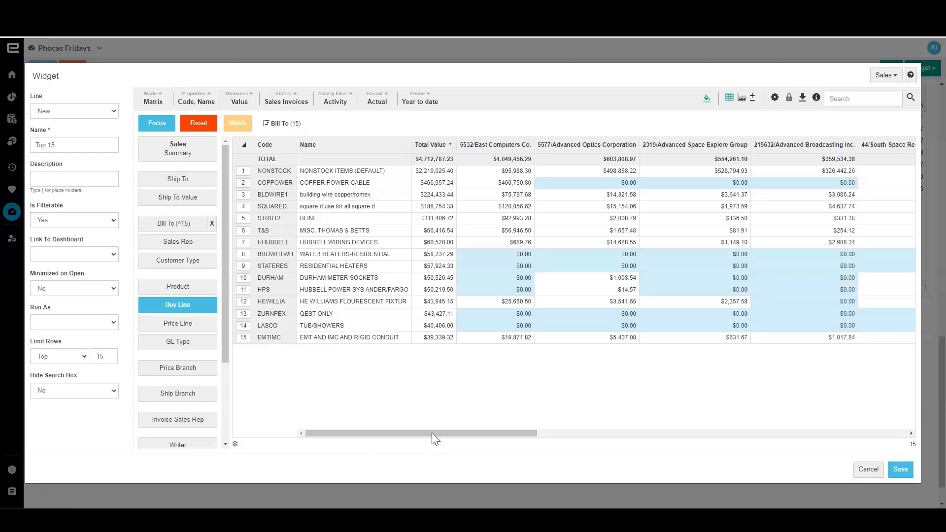
drag(432, 433, 339, 407)
click(898, 470)
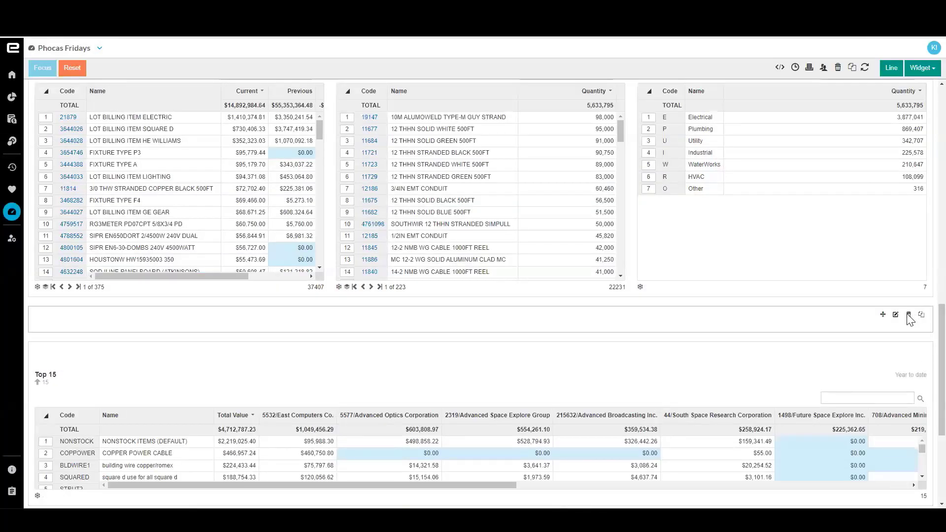
Delete the empty line above the Top 15 widget and make that widget's line tall enough for all 15 rows.
click(908, 315)
scroll(922, 324, down, 4)
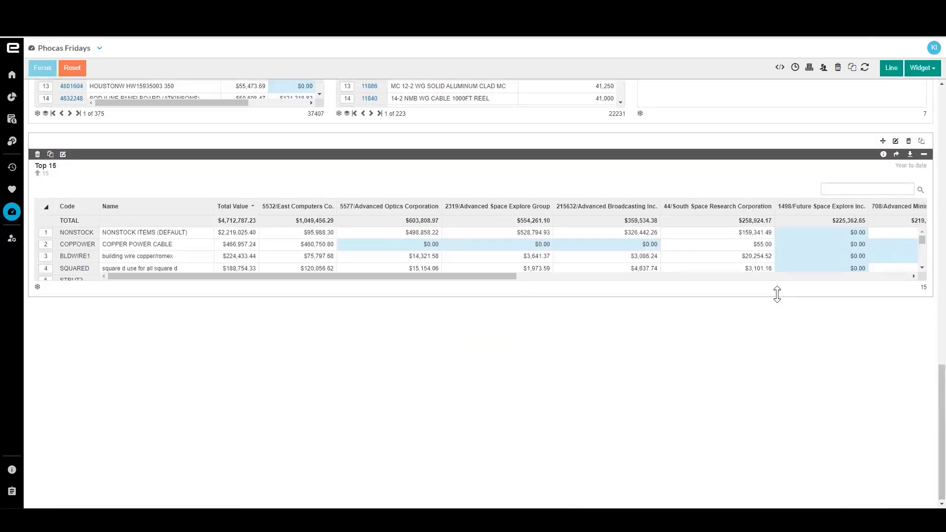
drag(777, 296, 772, 453)
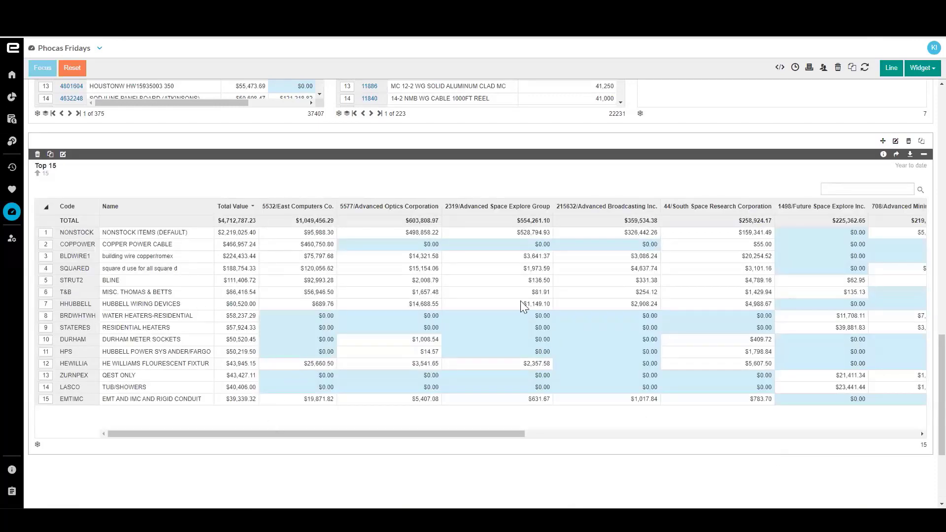
Duplicate the Top 15 widget, clear the Bill To matrix from the copy's query, list it by Bill To and save.
click(50, 155)
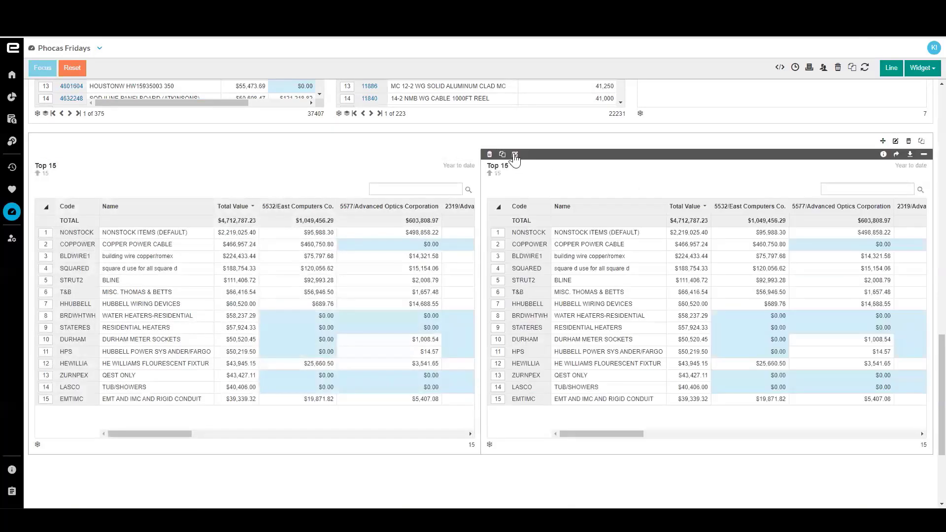
click(515, 154)
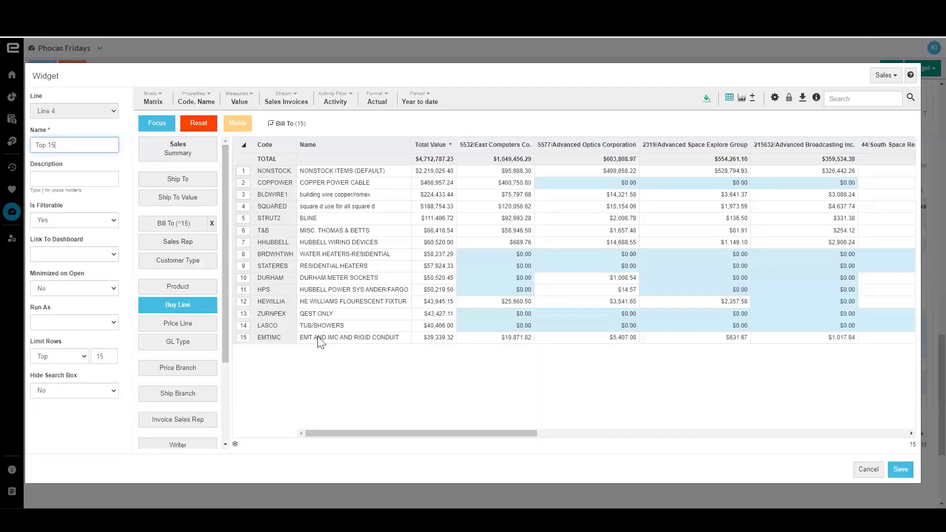
click(212, 223)
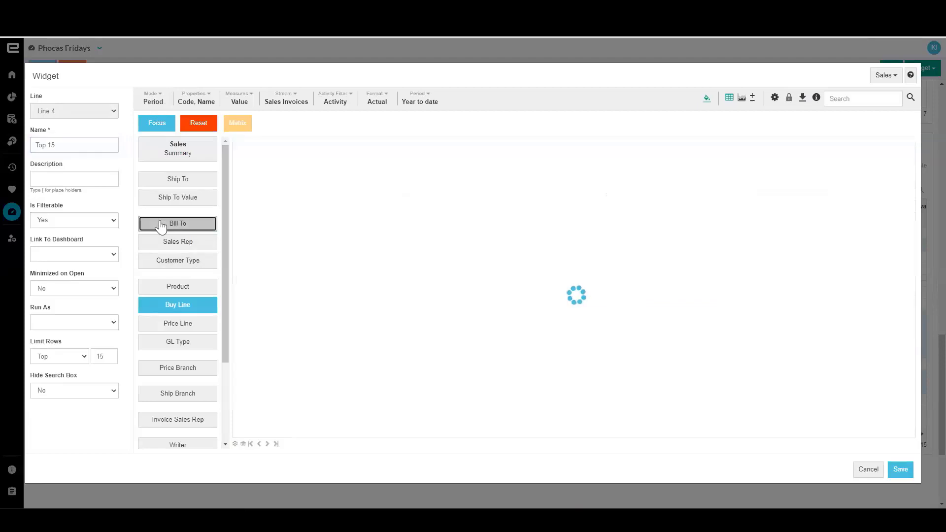
click(161, 226)
click(899, 470)
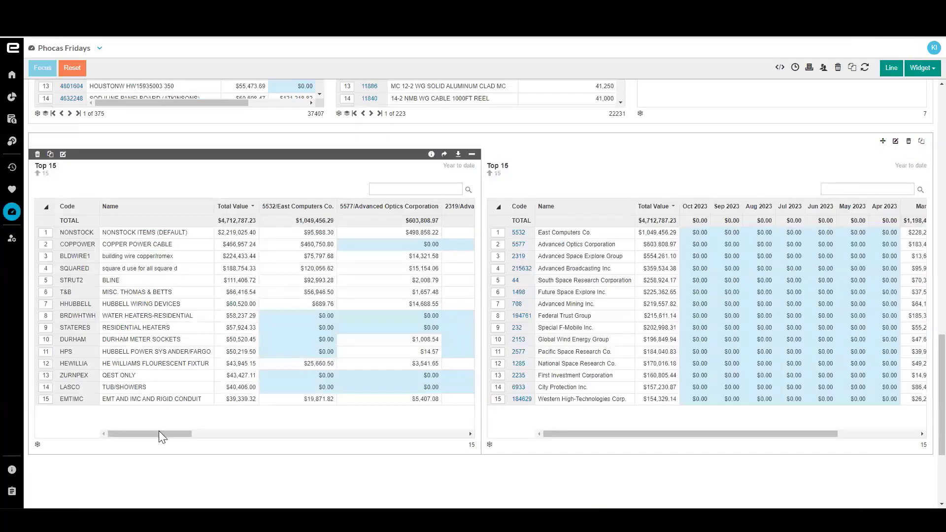
scroll(752, 380, up, 10)
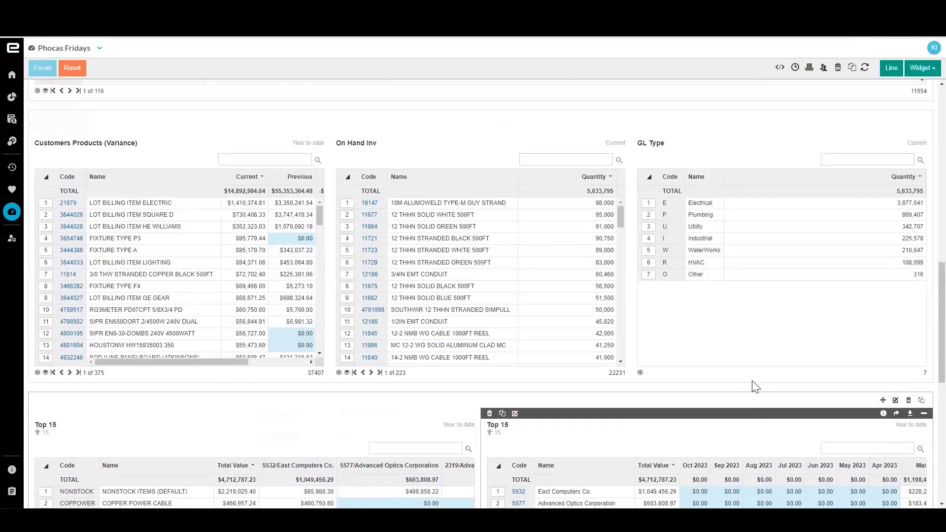
scroll(754, 386, up, 5)
scroll(764, 371, down, 2)
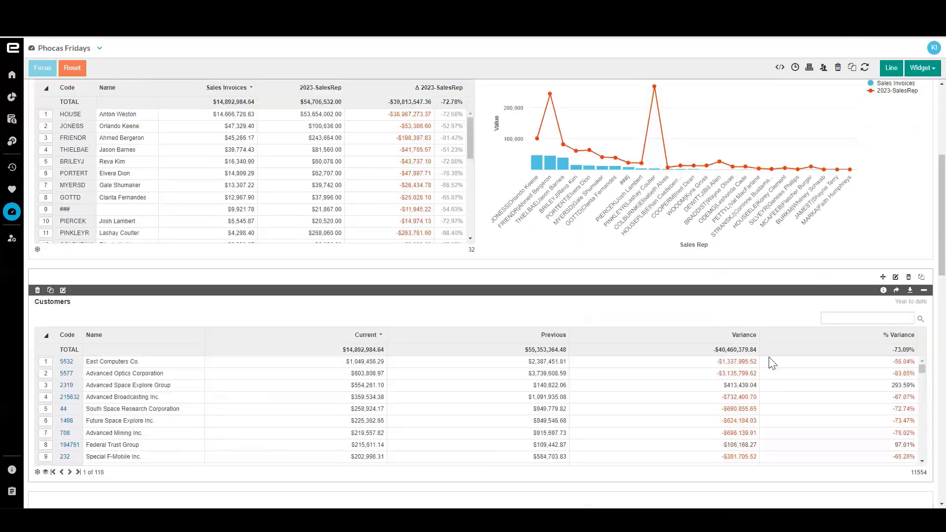
scroll(923, 243, down, 4)
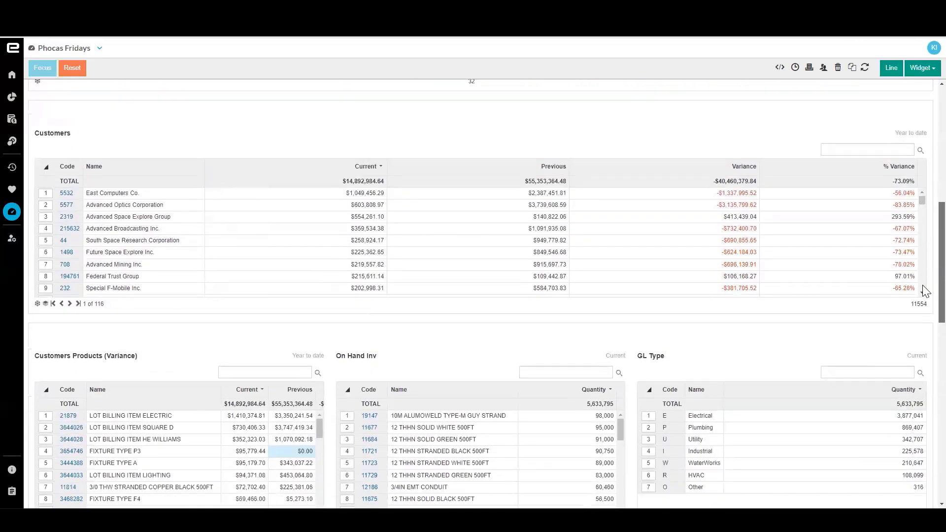
scroll(922, 285, up, 4)
scroll(925, 222, up, 5)
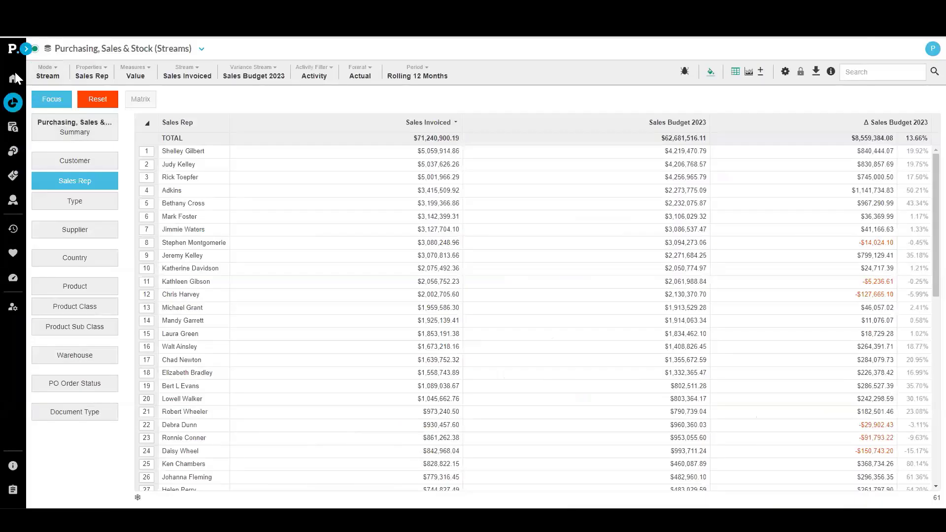
In the Purchasing, Sales & Stock site, open the KPI Dashboard from the list of dashboards.
click(33, 50)
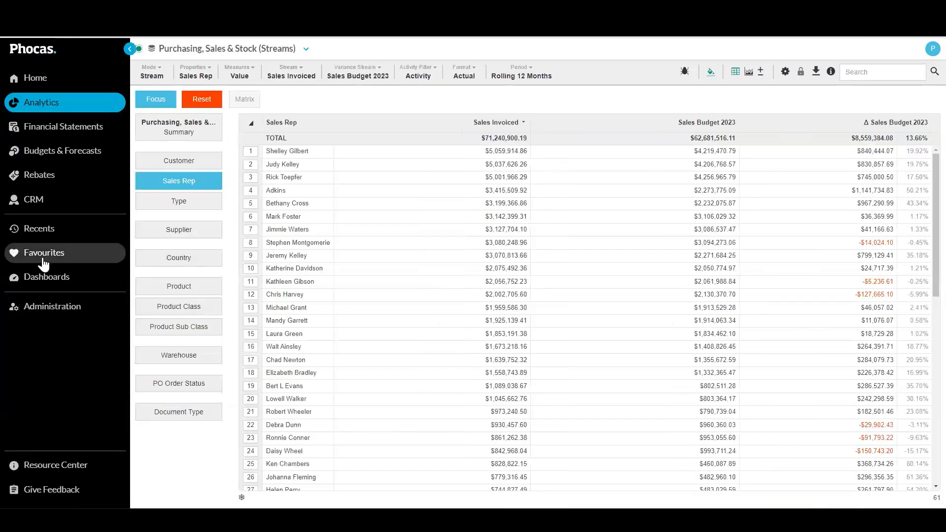
click(46, 277)
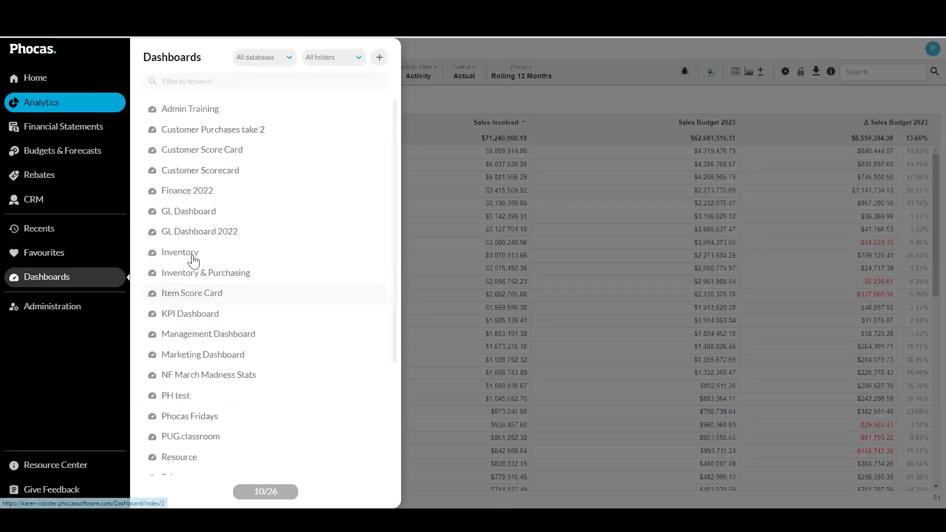
click(217, 315)
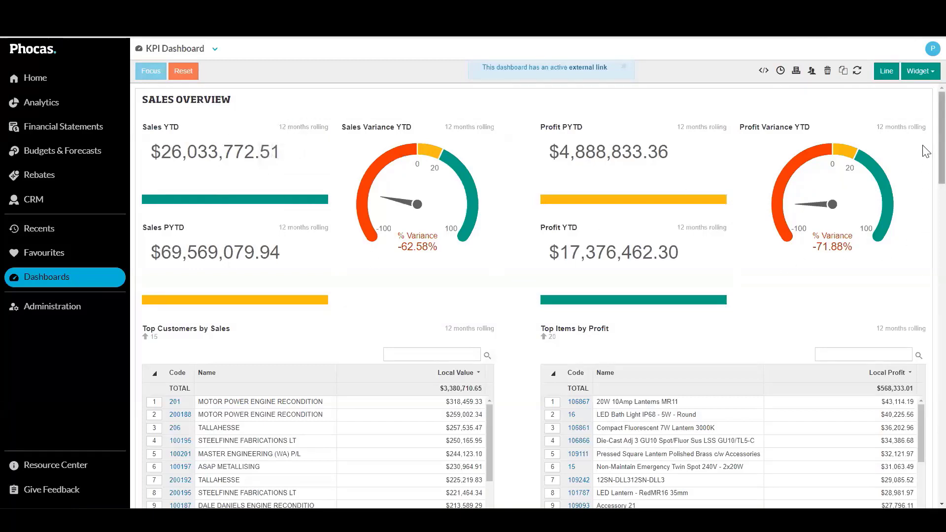
Look through the KPI Dashboard's sales, turns and replenishment sections and open the Turns widget's query in Analytics.
scroll(926, 151, down, 3)
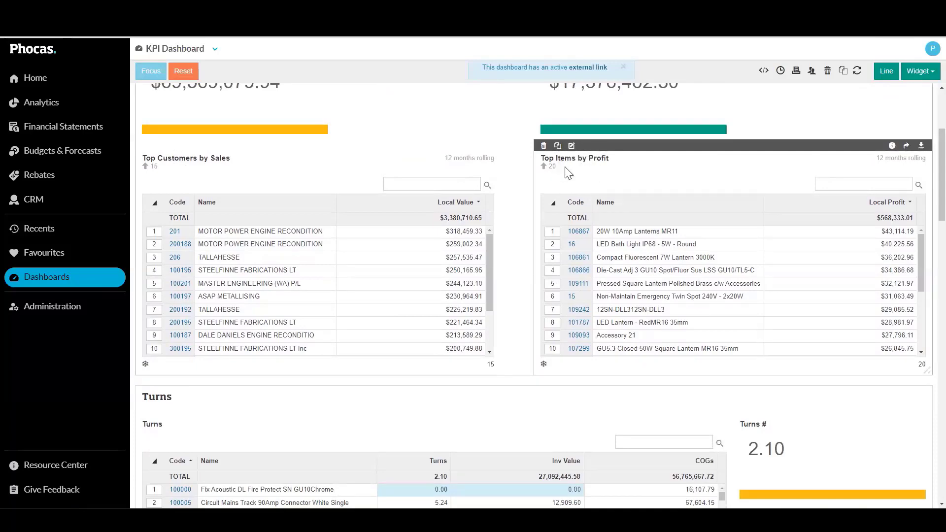
scroll(925, 178, down, 7)
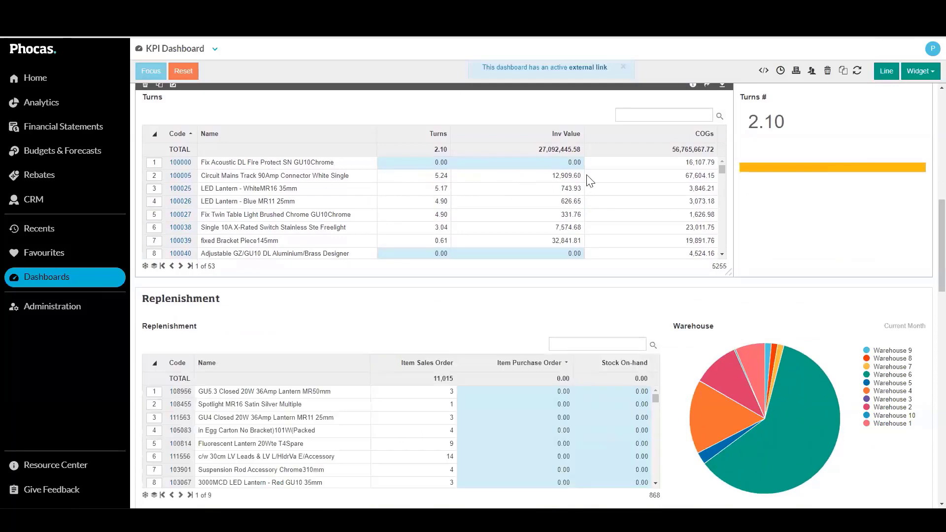
scroll(260, 400, down, 3)
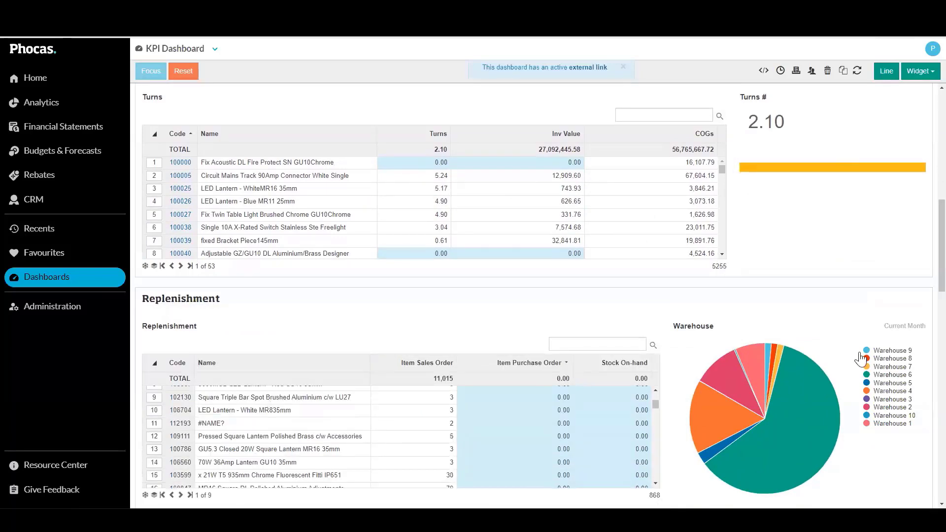
scroll(924, 296, down, 7)
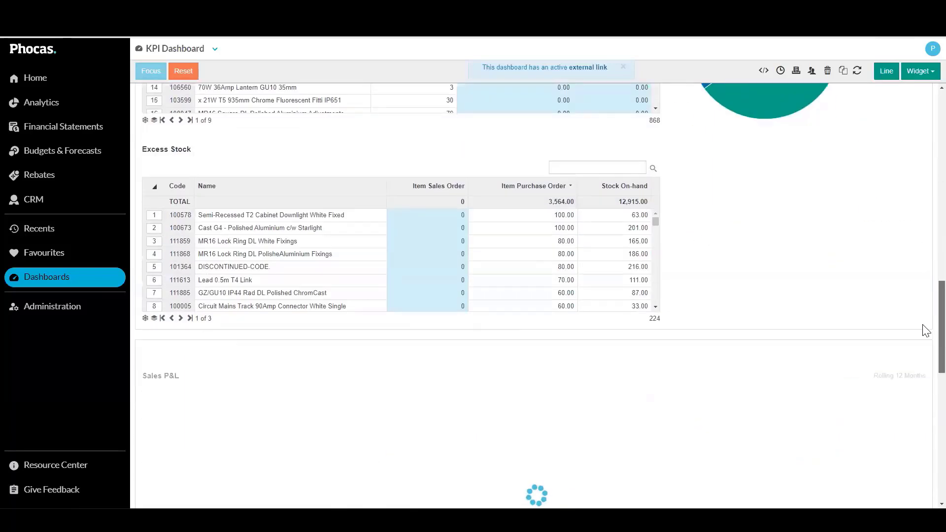
scroll(925, 243, up, 4)
scroll(925, 242, up, 5)
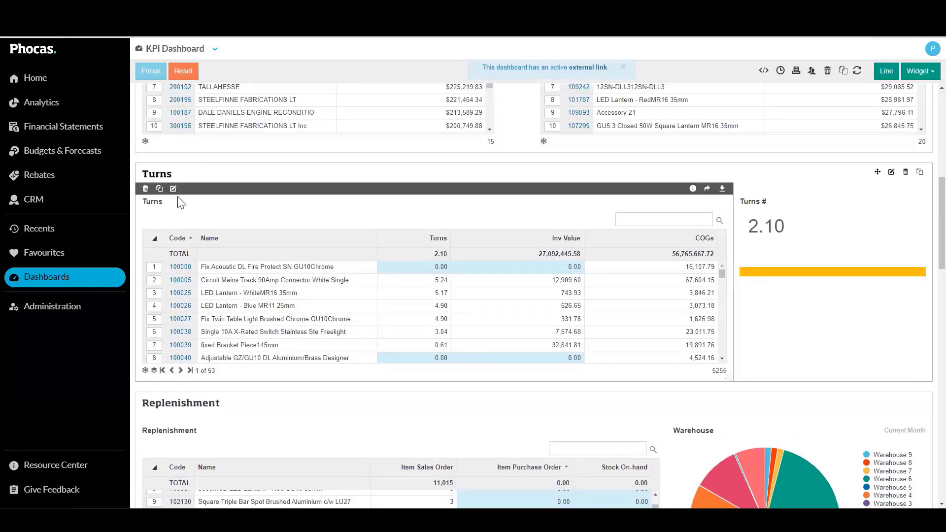
click(707, 188)
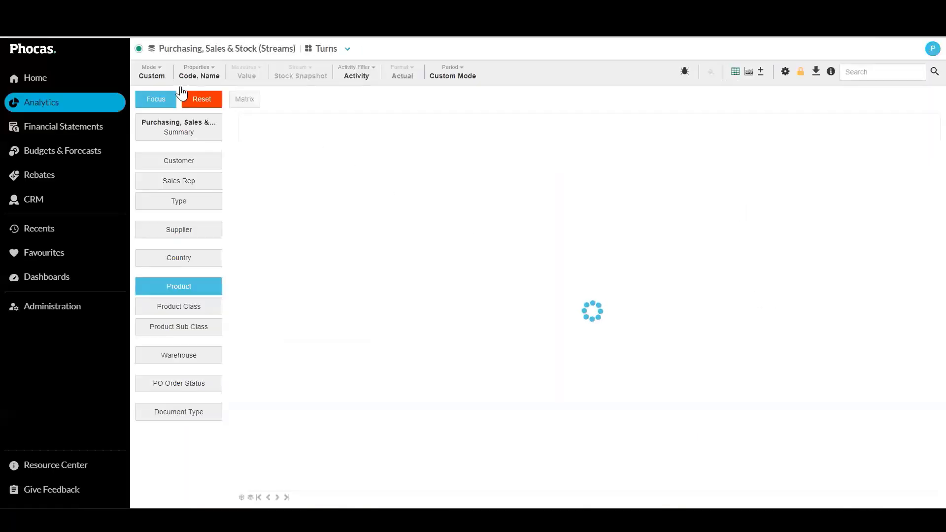
Examine the Turns query's custom mode setup, with its Turns calculation and its Inv Value and COGs measures.
click(129, 49)
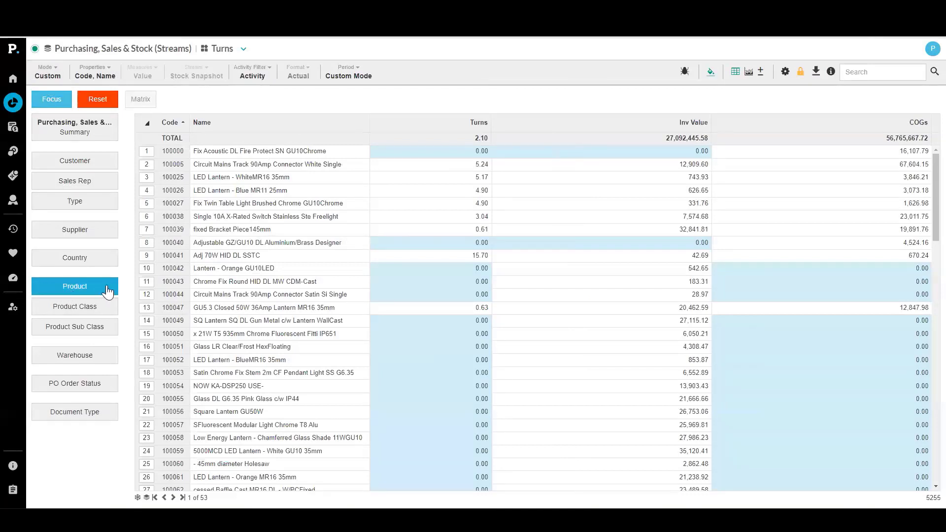
click(35, 79)
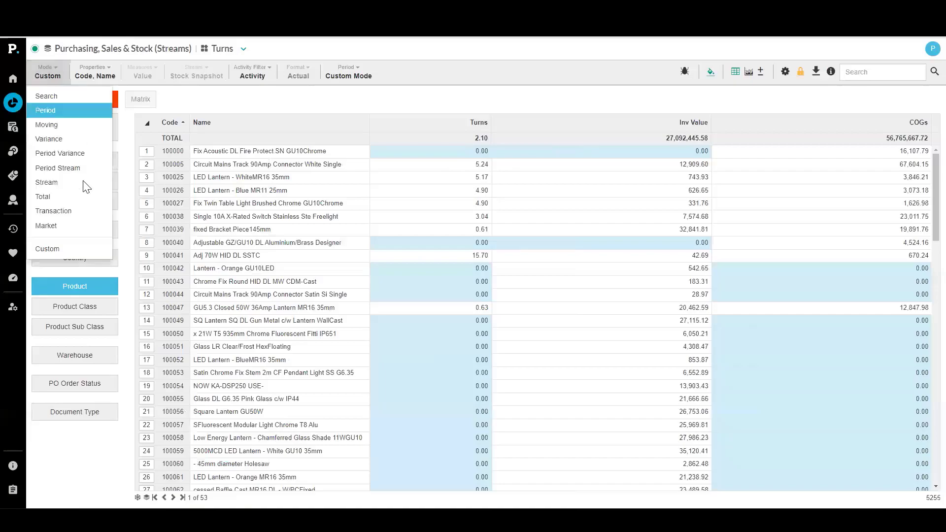
click(82, 246)
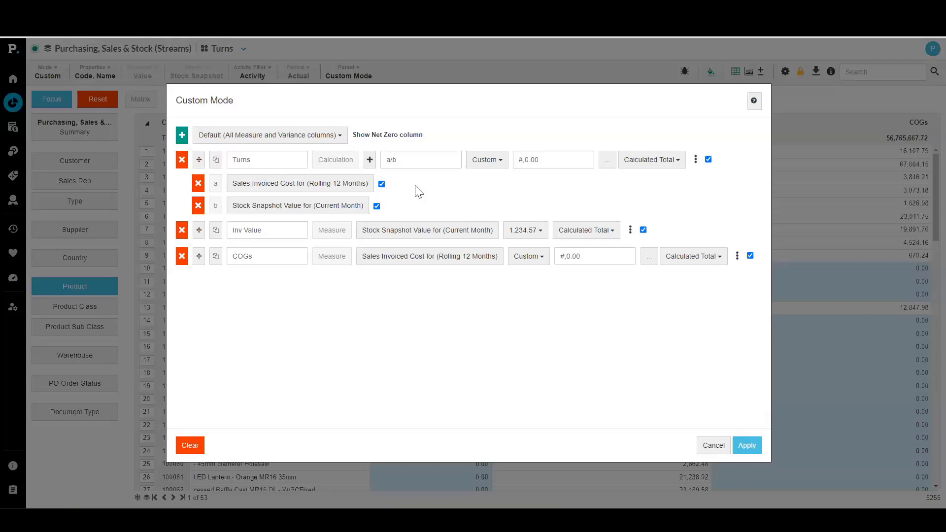
click(275, 162)
Add a new calculation column named Turns1 with the expression a/b to the custom mode.
click(182, 136)
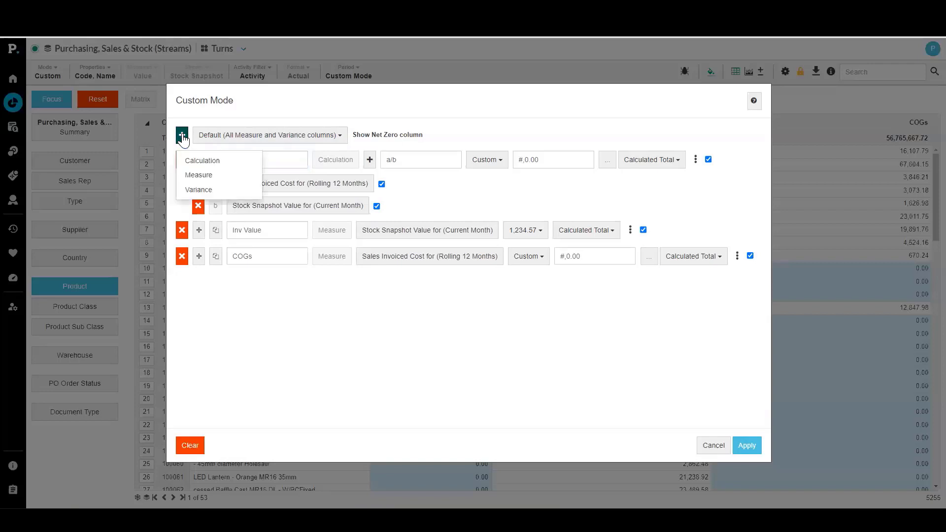
click(216, 160)
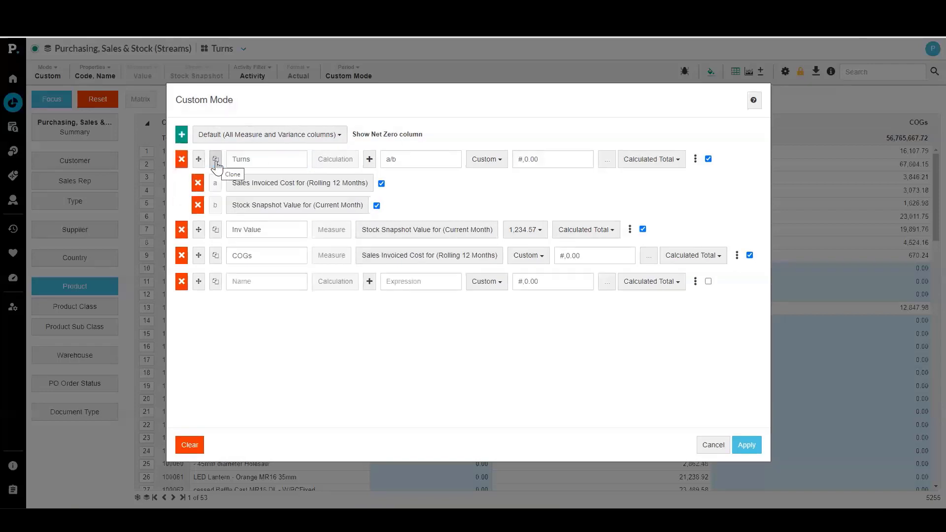
click(278, 280)
text(Turns1)
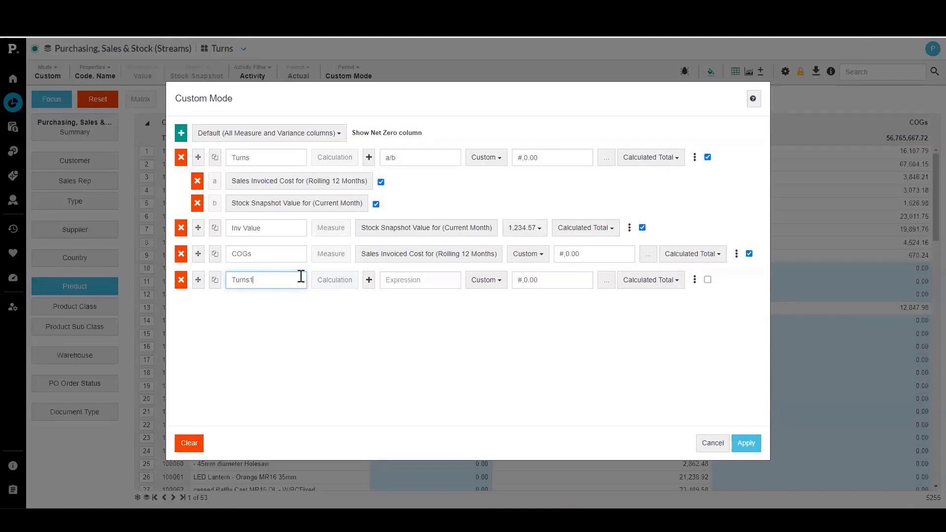
click(408, 280)
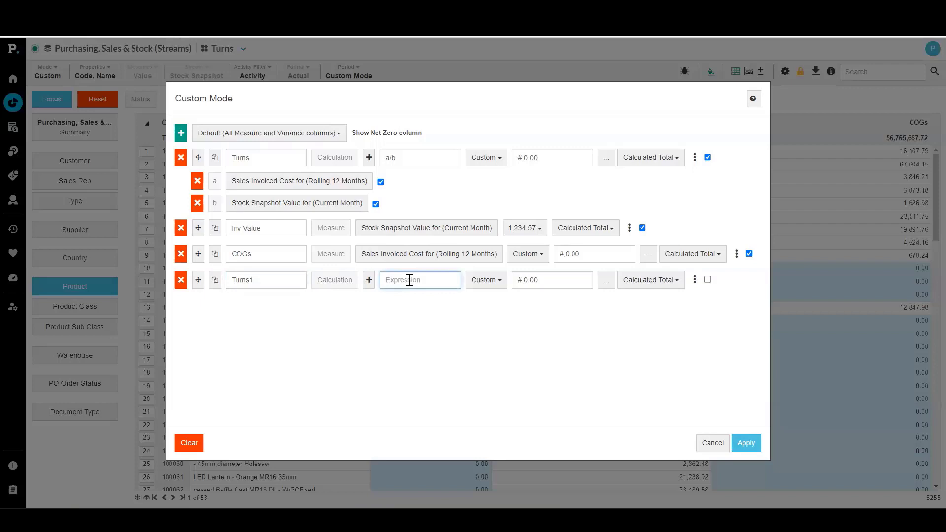
text(a/b)
Add two Sales Invoiced Value measures to the Turns1 calculation as its components a and b.
click(369, 279)
click(385, 303)
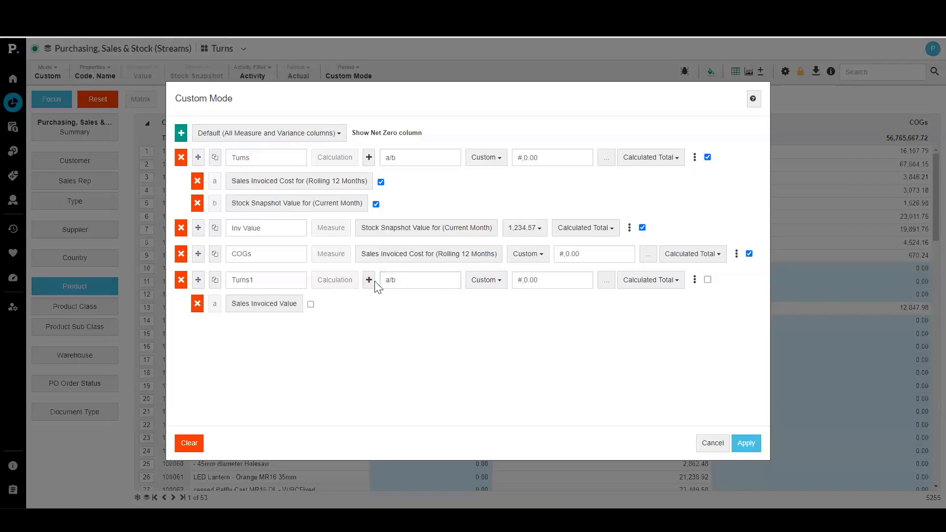
click(369, 280)
click(384, 304)
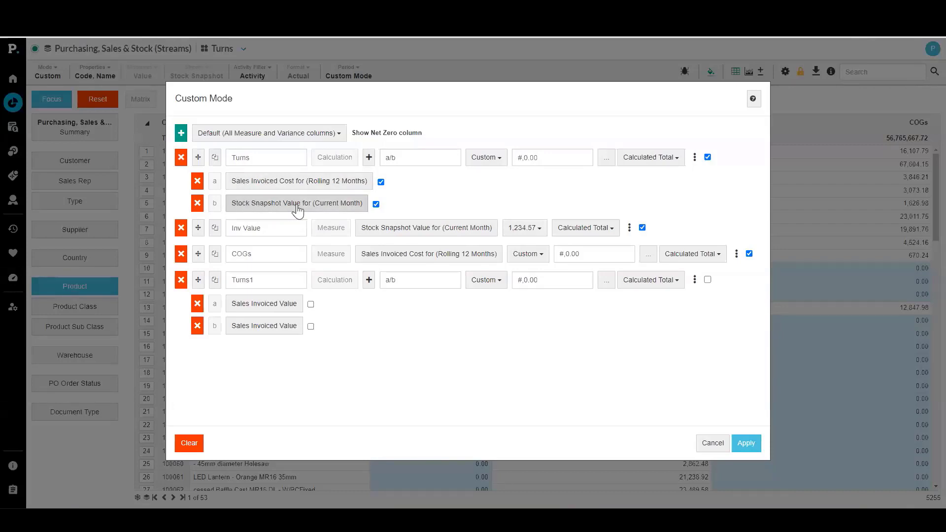
Delete the Turns1 calculation and leave the Turns query's custom mode without applying anything.
click(181, 280)
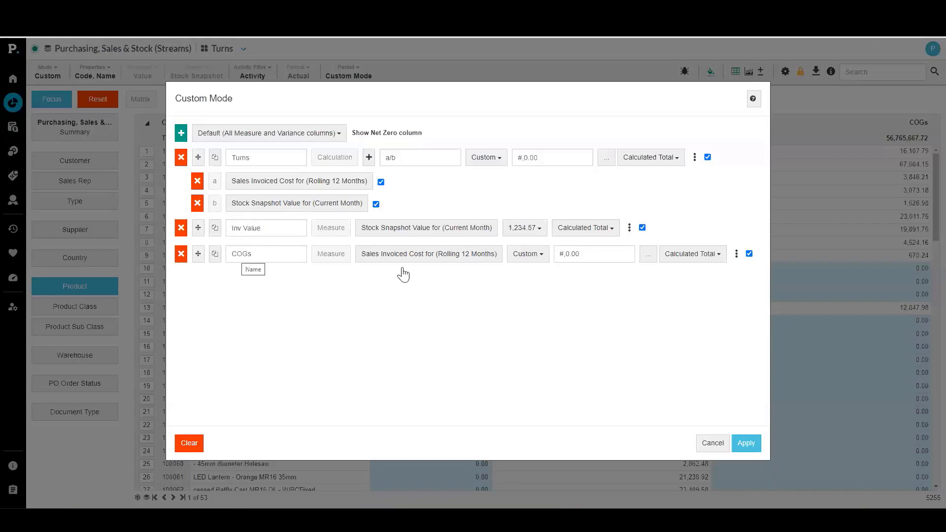
click(712, 443)
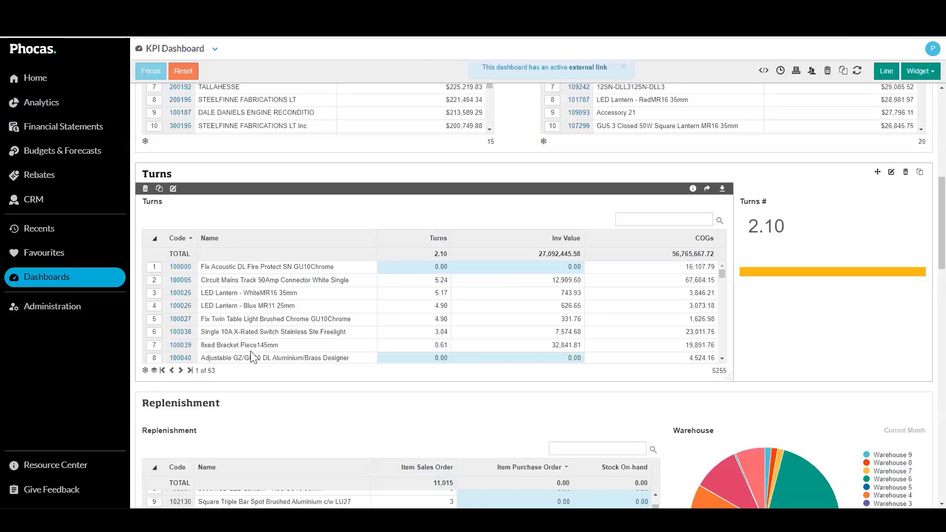
On the KPI Dashboard, look through the Turns and Replenishment sections and open the Replenishment widget's query in Analytics.
scroll(434, 310, down, 4)
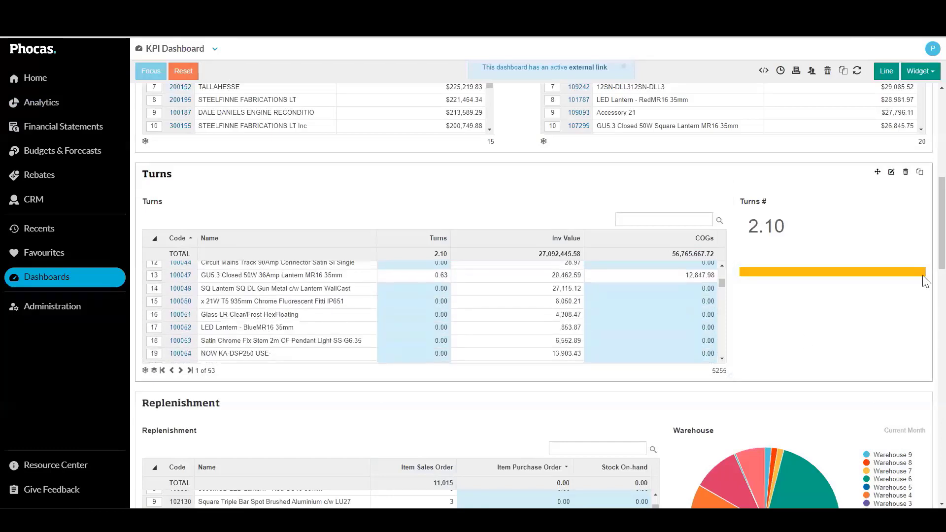
scroll(924, 295, down, 6)
scroll(924, 291, up, 3)
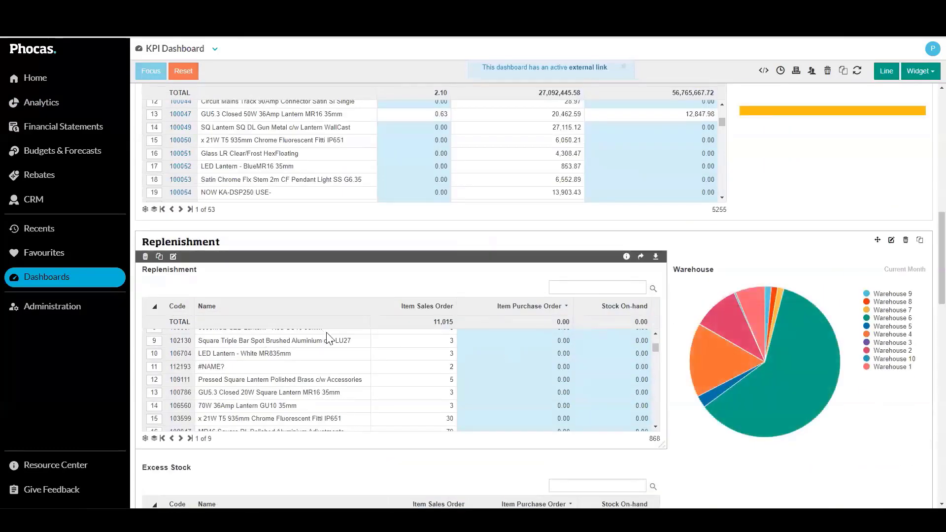
scroll(328, 339, up, 3)
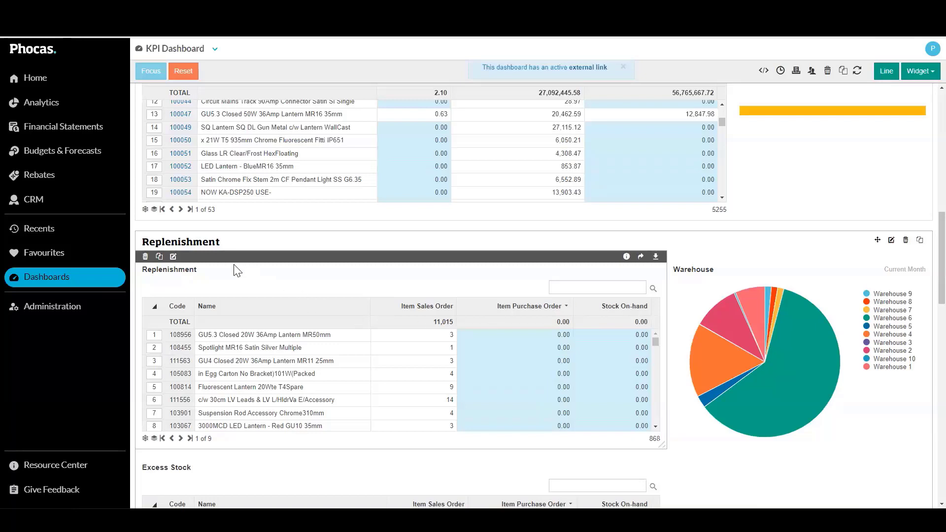
click(641, 257)
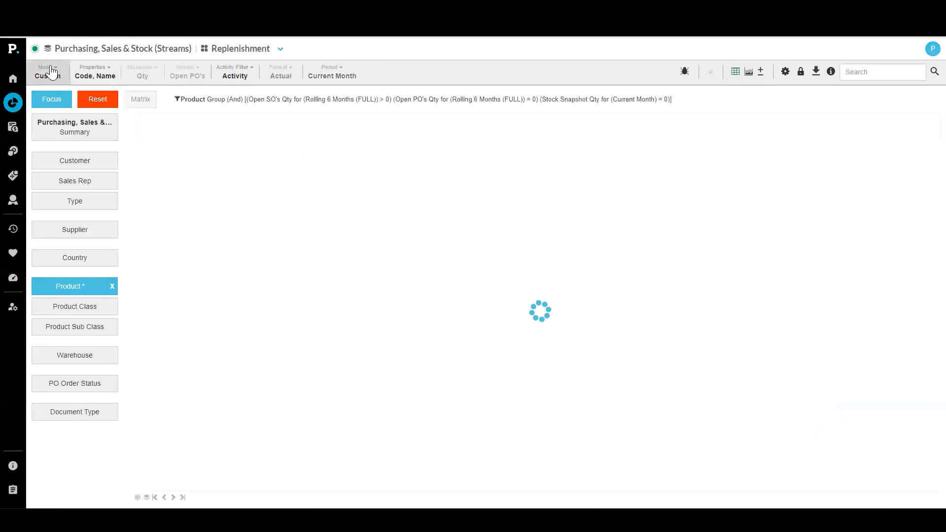
Examine the measures and periods behind the Replenishment query's custom mode columns and leave without applying changes.
click(49, 74)
click(50, 251)
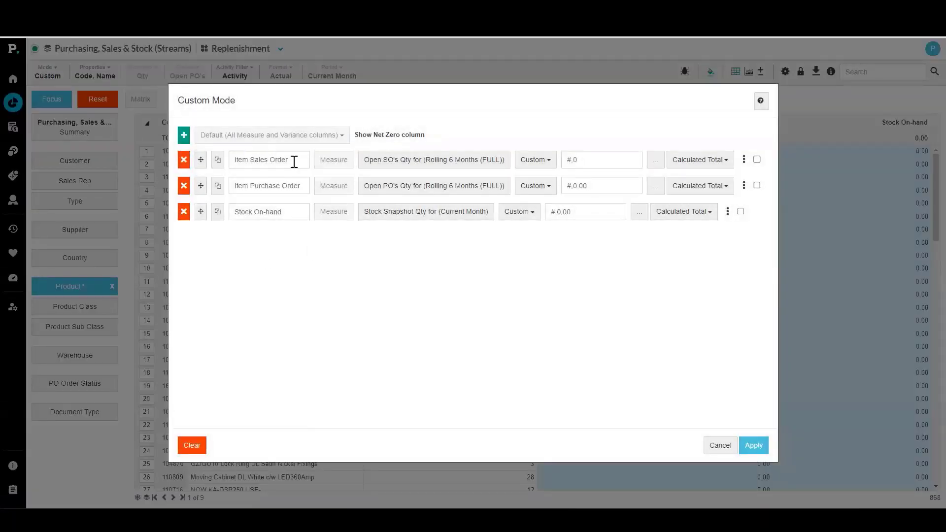
click(395, 166)
click(508, 413)
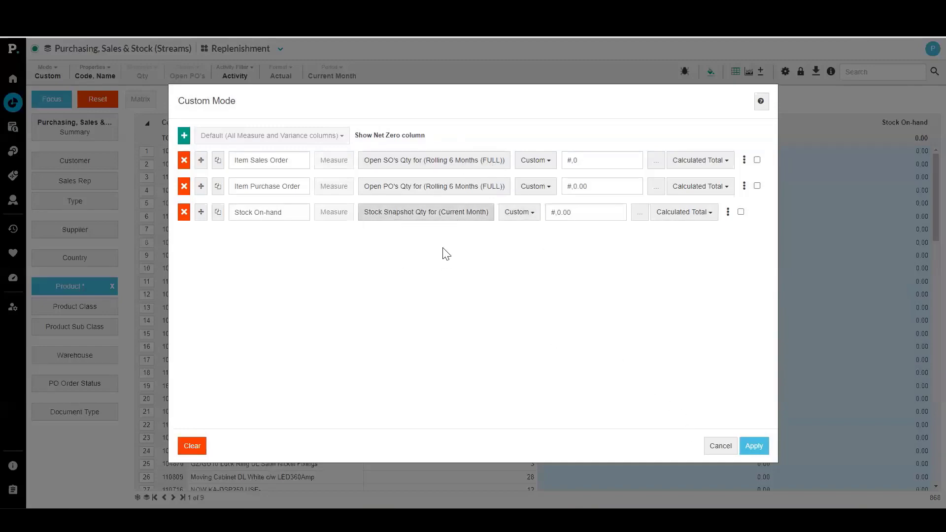
click(715, 446)
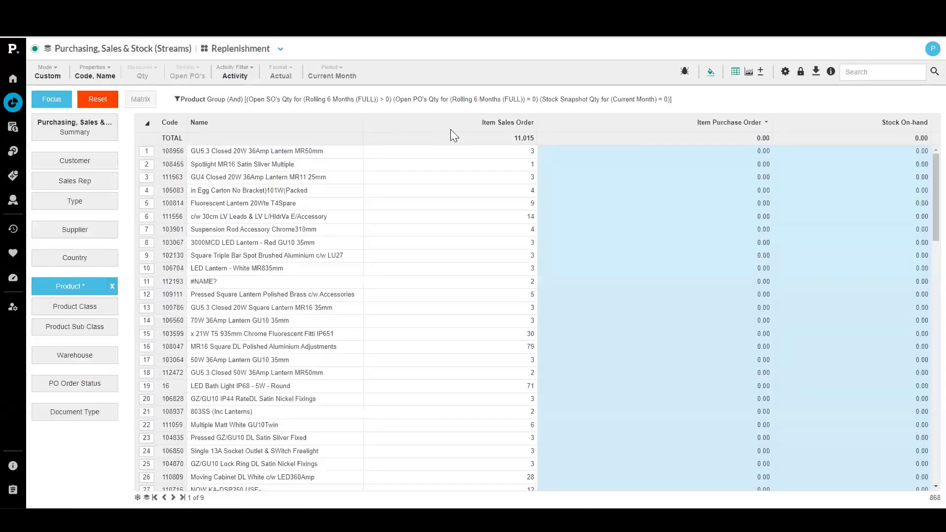
Look at the comparison filter options available for the Item Purchase Order column in the Replenishment query.
right_click(674, 155)
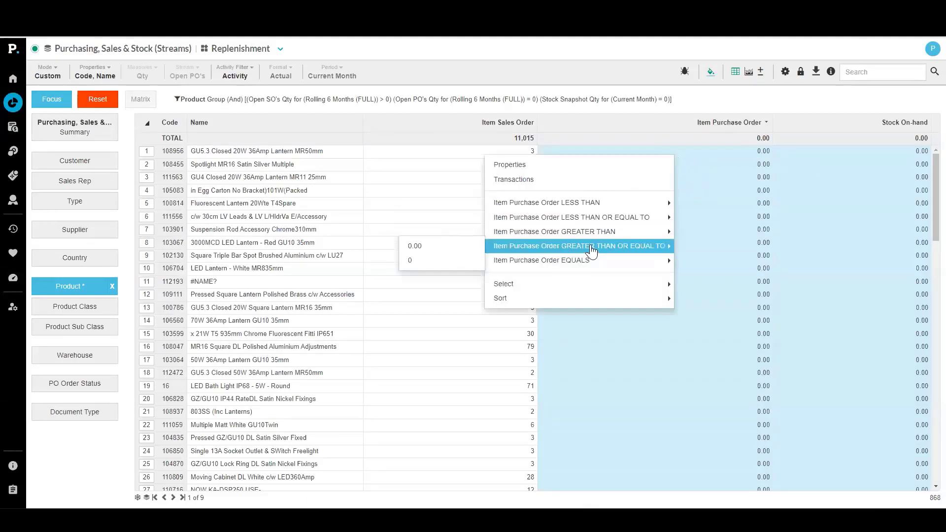
mouse_move(591, 264)
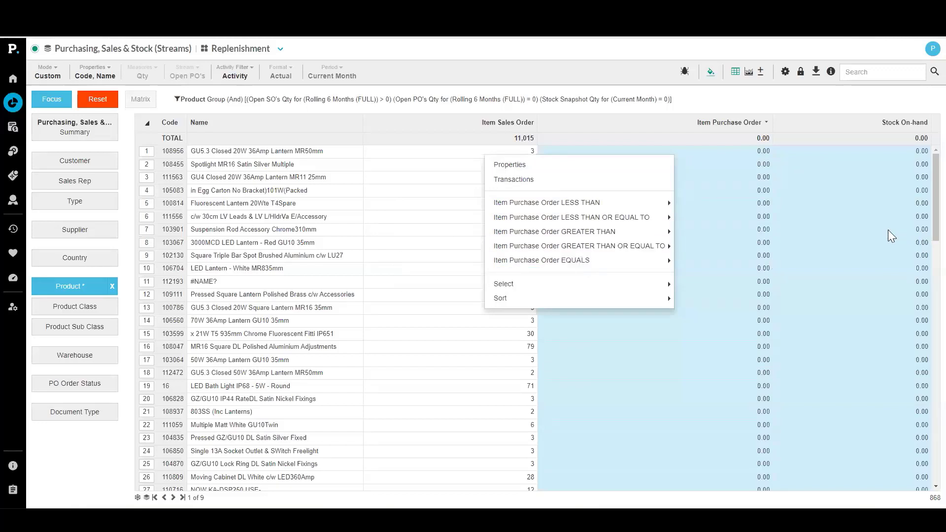
click(708, 110)
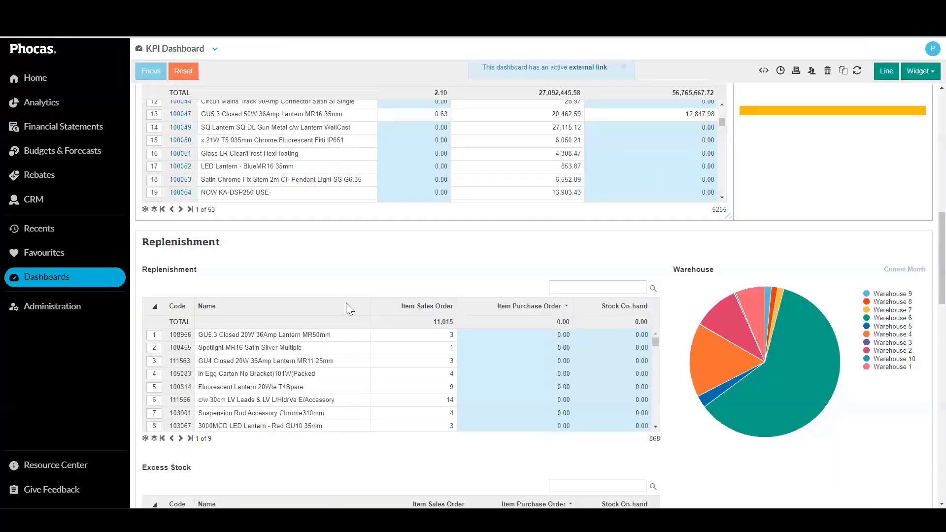
On the KPI Dashboard, look at the Excess Stock widget below Replenishment.
scroll(346, 304, down, 6)
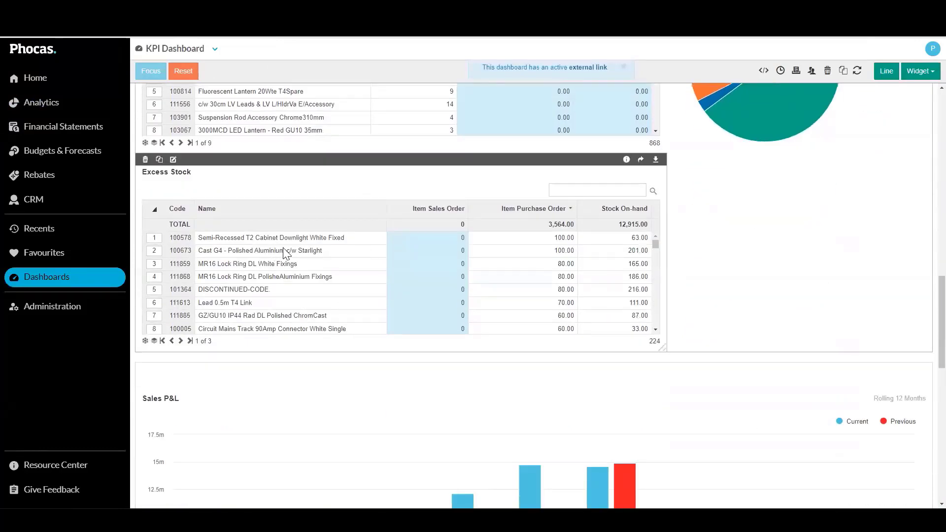